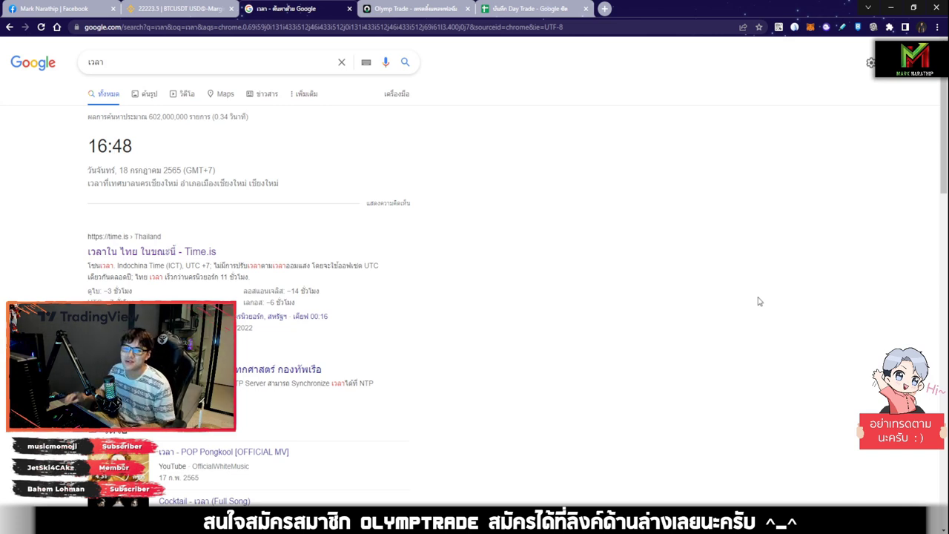
# Examine the current local time, weekday, date and time zone in the Google search result.
pyautogui.doubleClick(123, 171)
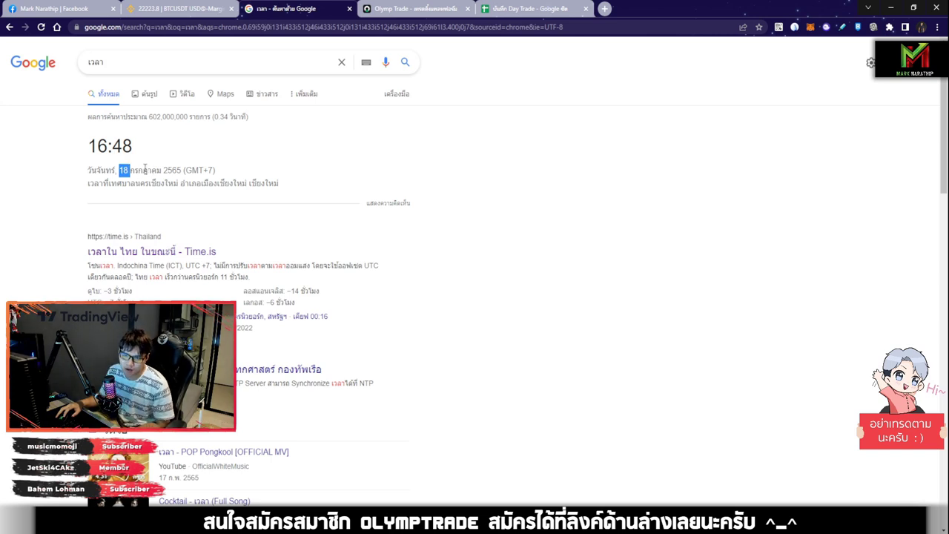
pyautogui.doubleClick(172, 170)
pyautogui.click(111, 180)
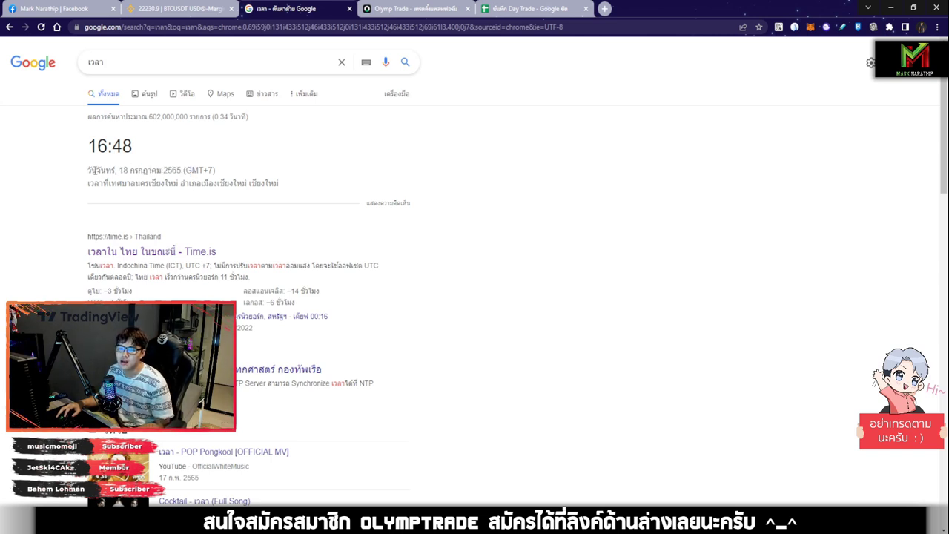
pyautogui.doubleClick(96, 170)
pyautogui.click(214, 181)
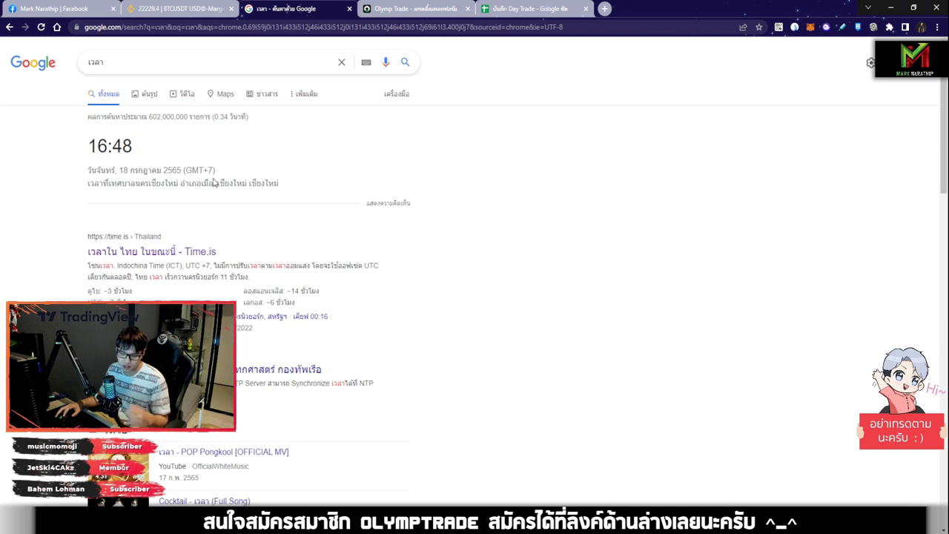
pyautogui.doubleClick(165, 146)
pyautogui.moveTo(197, 169); pyautogui.dragTo(203, 169)
pyautogui.click(517, 176)
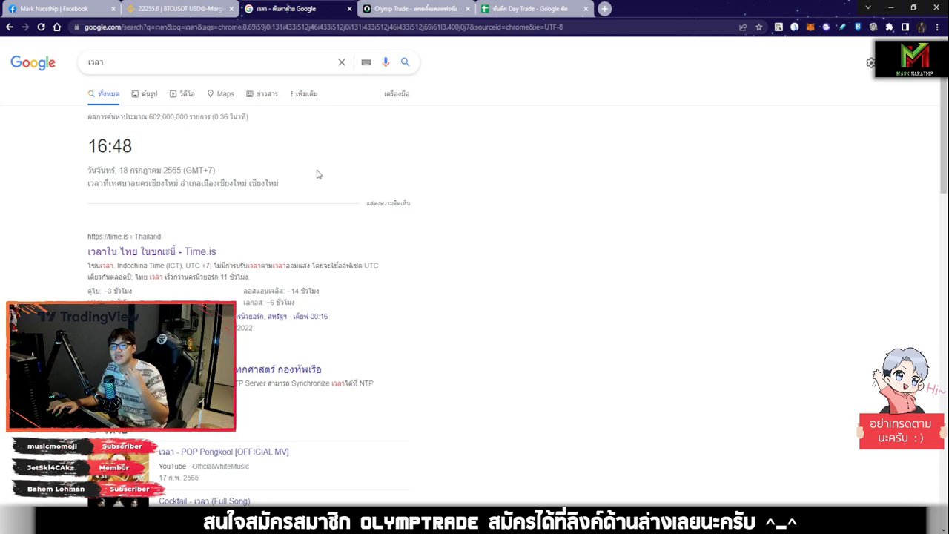
# Switch to the บันทึก Day Trade spreadsheet and review the Profit And Loss and พอร์ต columns of the trade log.
pyautogui.click(504, 8)
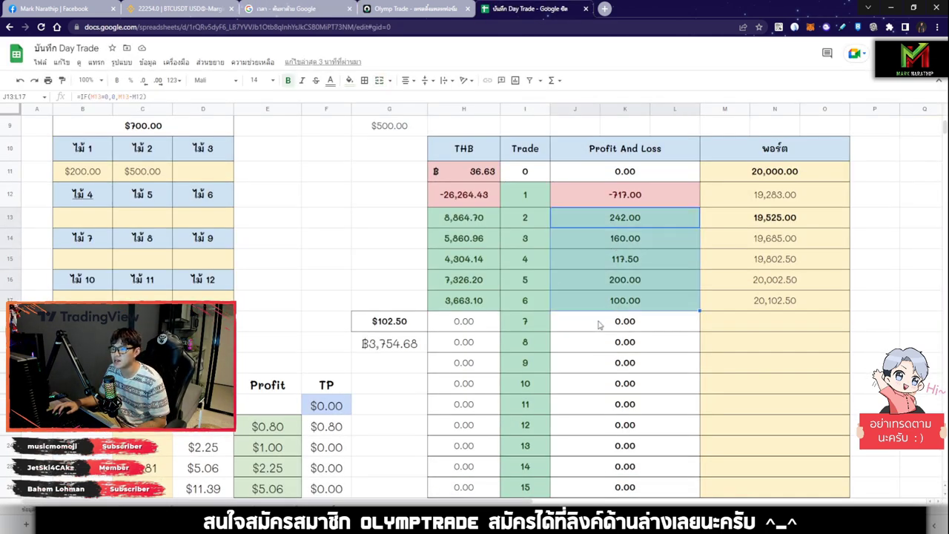
pyautogui.click(662, 321)
pyautogui.scroll(2, 628, 349)
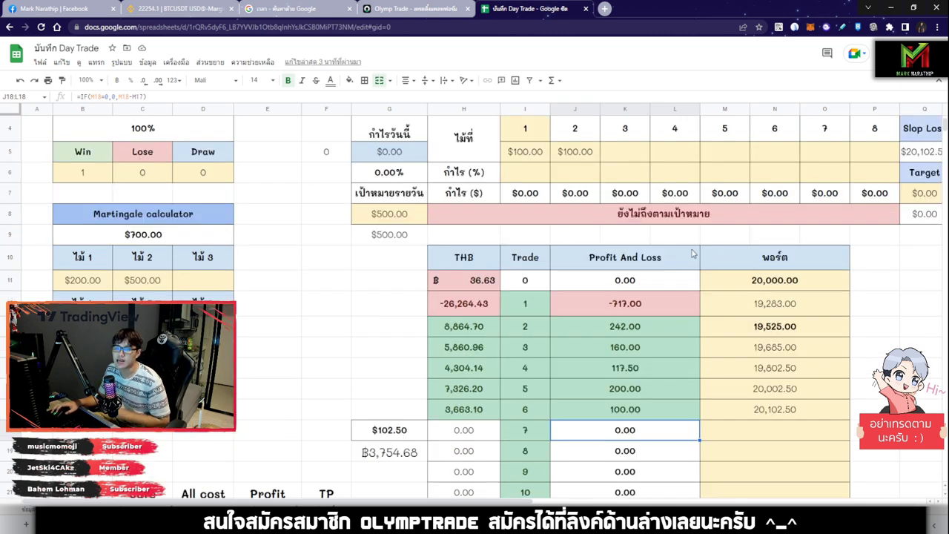
pyautogui.scroll(1, 690, 255)
pyautogui.scroll(-2, 689, 255)
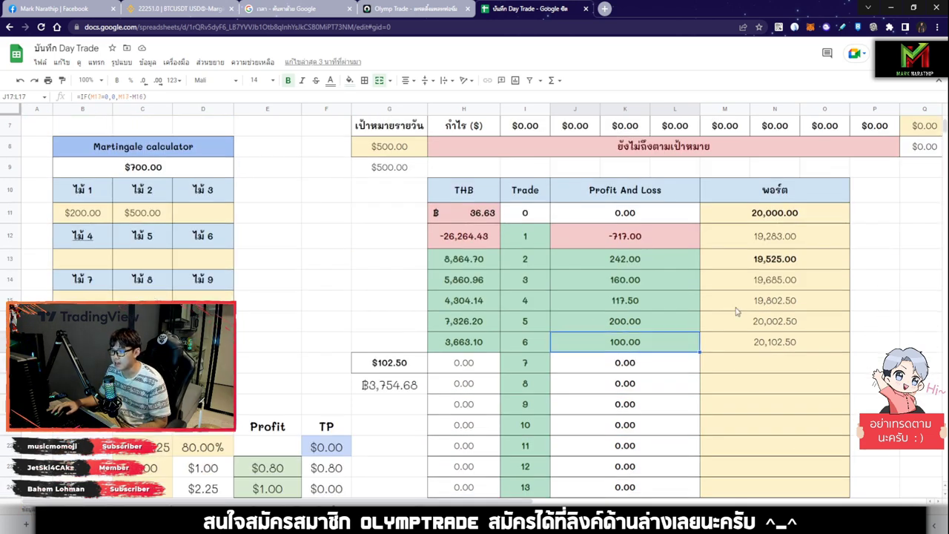
pyautogui.click(770, 385)
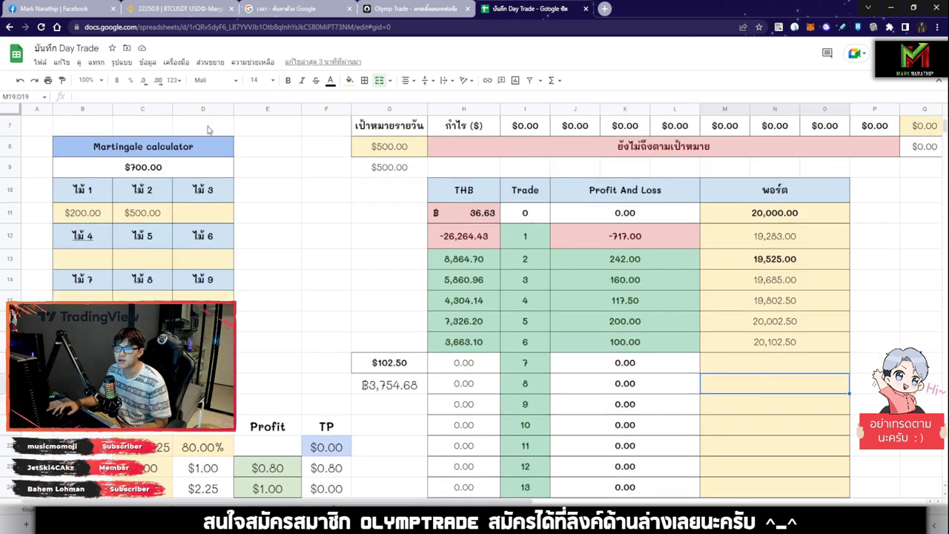
# Switch to the Facebook page and expand the full text of the 15 July post about the day's trading profit.
pyautogui.click(63, 8)
pyautogui.scroll(-1, 519, 222)
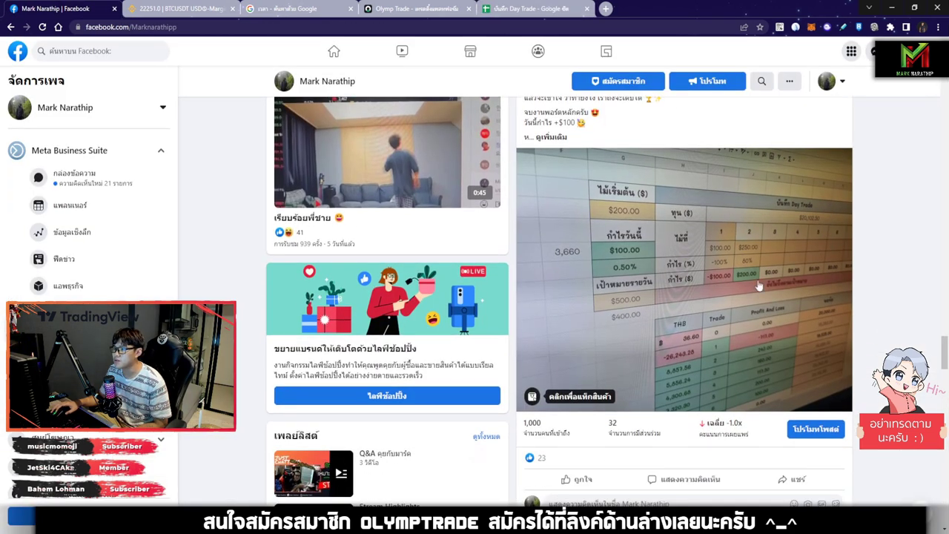
pyautogui.scroll(1, 782, 296)
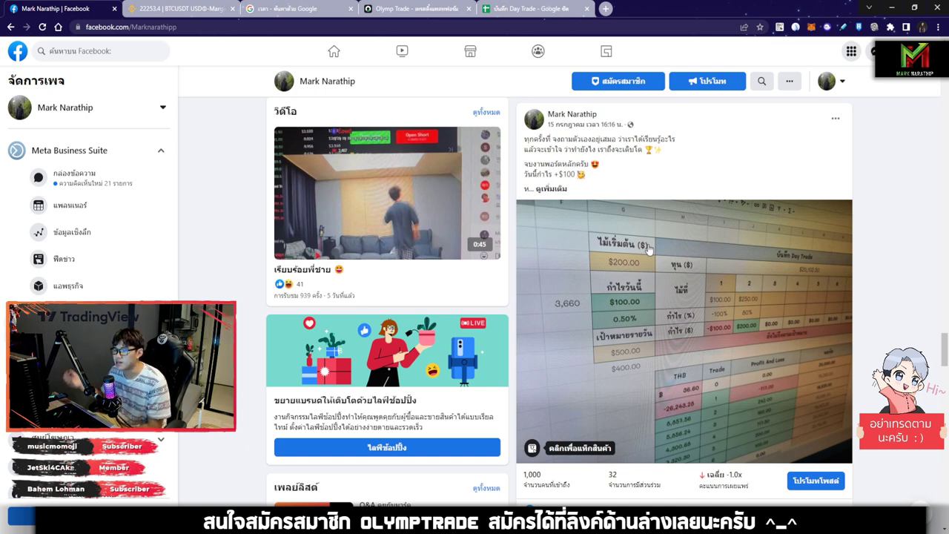
pyautogui.click(551, 188)
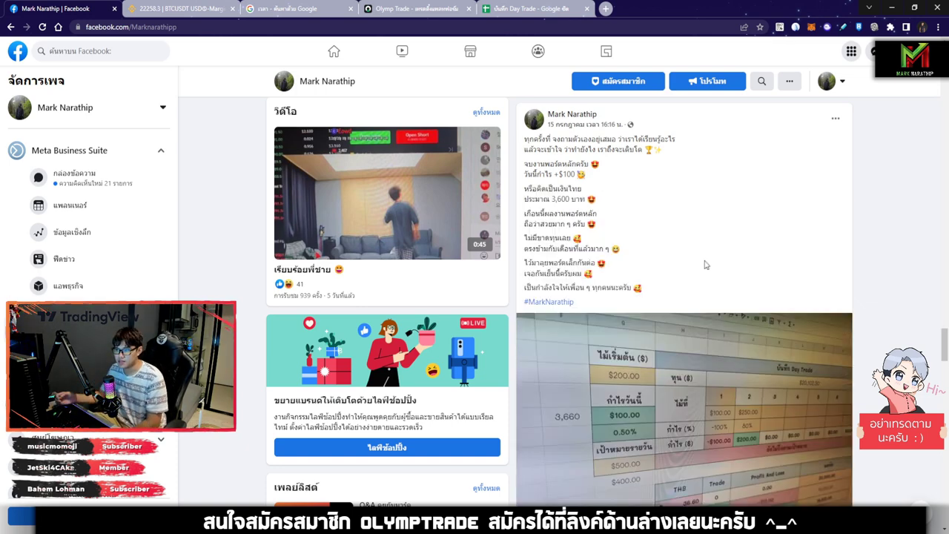
# Return to the Day Trade spreadsheet and check the accumulated profit totals in dollars and baht in cells G18 and G19.
pyautogui.click(530, 8)
pyautogui.scroll(-2, 472, 209)
pyautogui.scroll(-2, 472, 208)
pyautogui.click(383, 191)
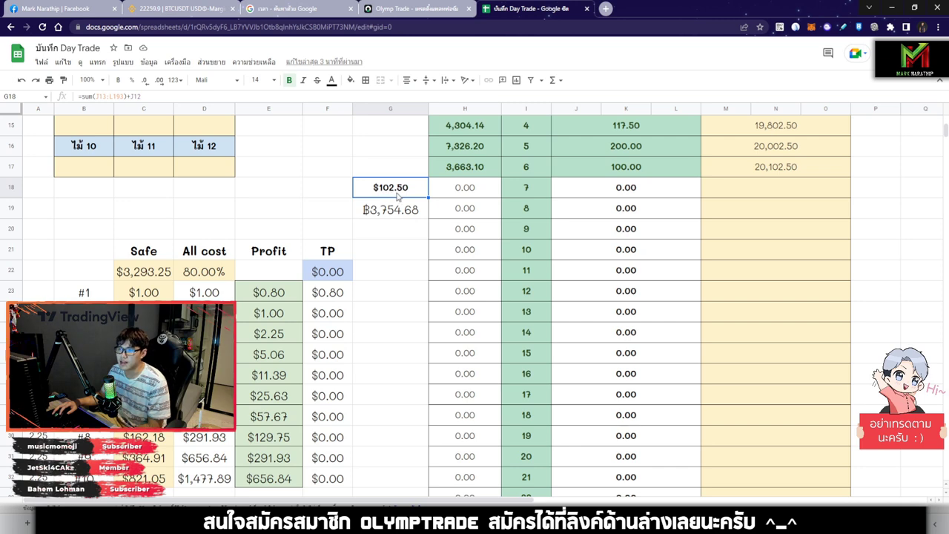
pyautogui.press('Down')
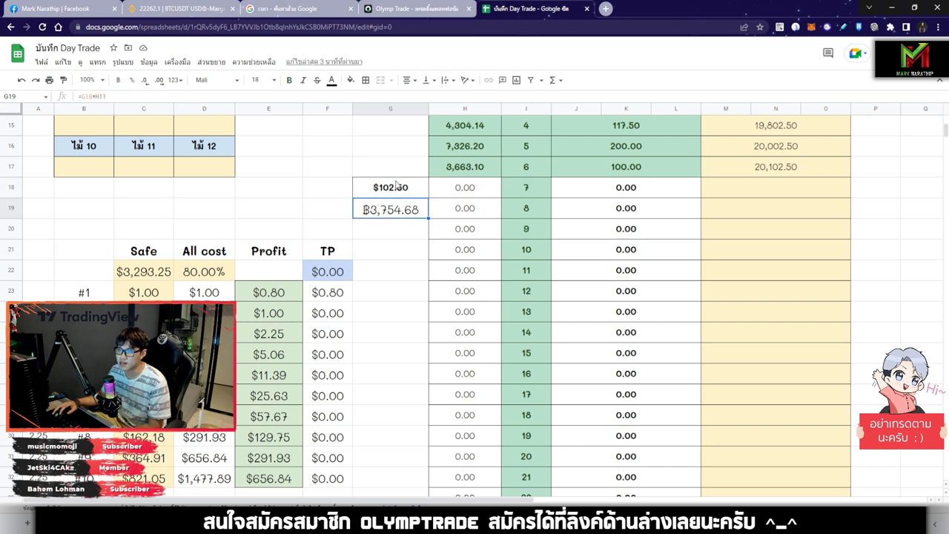
# Examine the cumulative profit chart and its trend line beside the Day Trade table.
pyautogui.hscroll(5, 705, 354)
pyautogui.scroll(5, 706, 353)
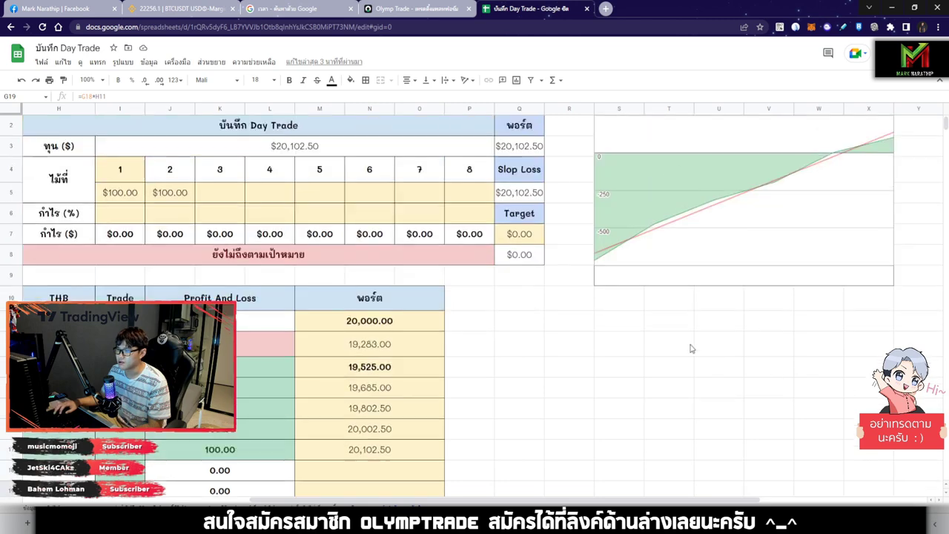
pyautogui.scroll(1, 734, 359)
pyautogui.hscroll(1, 499, 250)
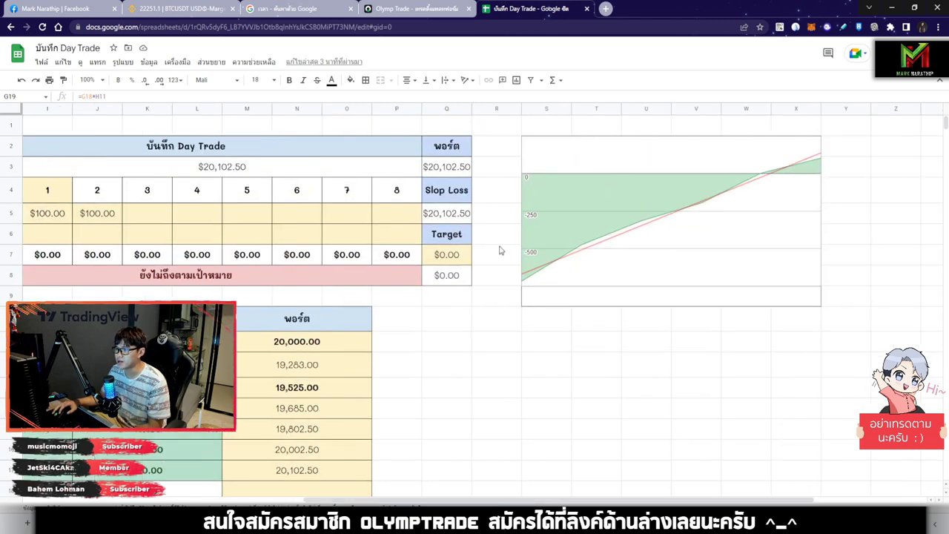
pyautogui.moveTo(665, 501); pyautogui.dragTo(705, 494)
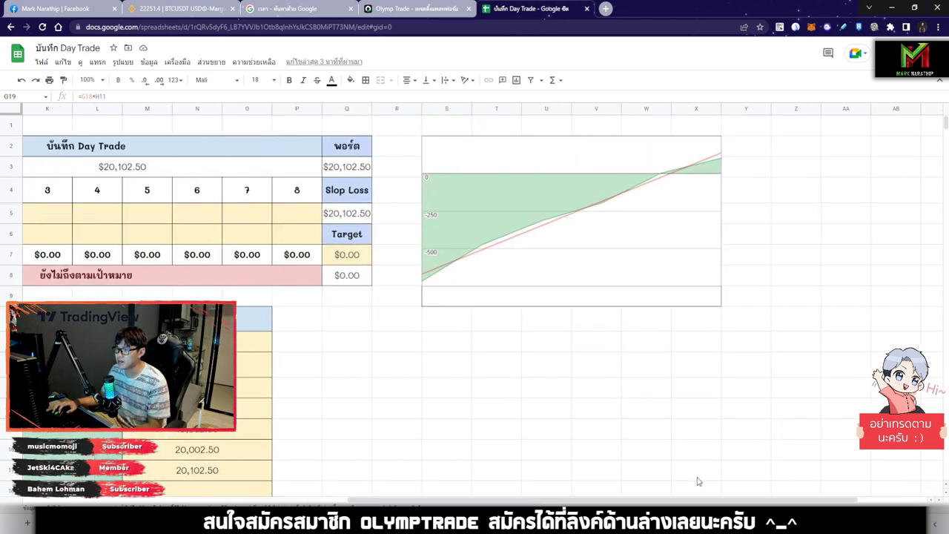
pyautogui.click(650, 391)
pyautogui.click(443, 277)
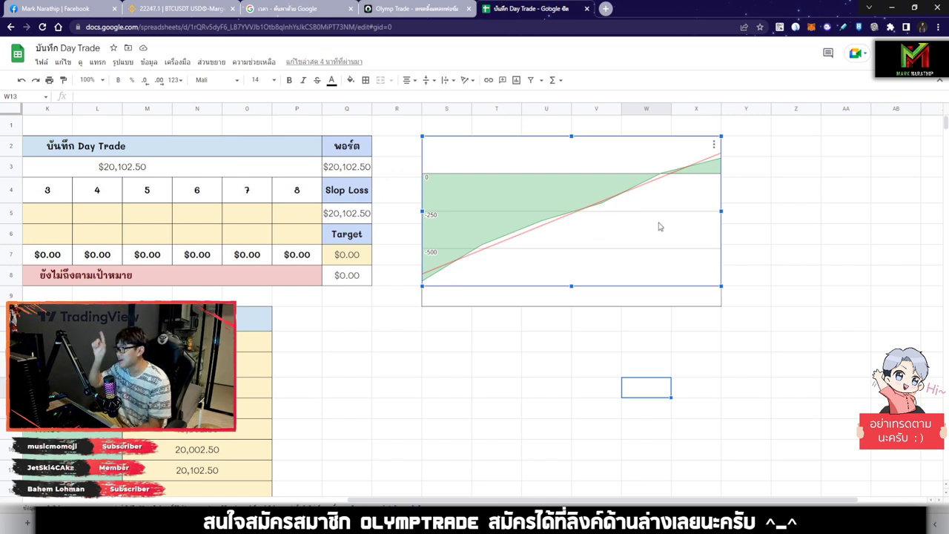
pyautogui.click(659, 326)
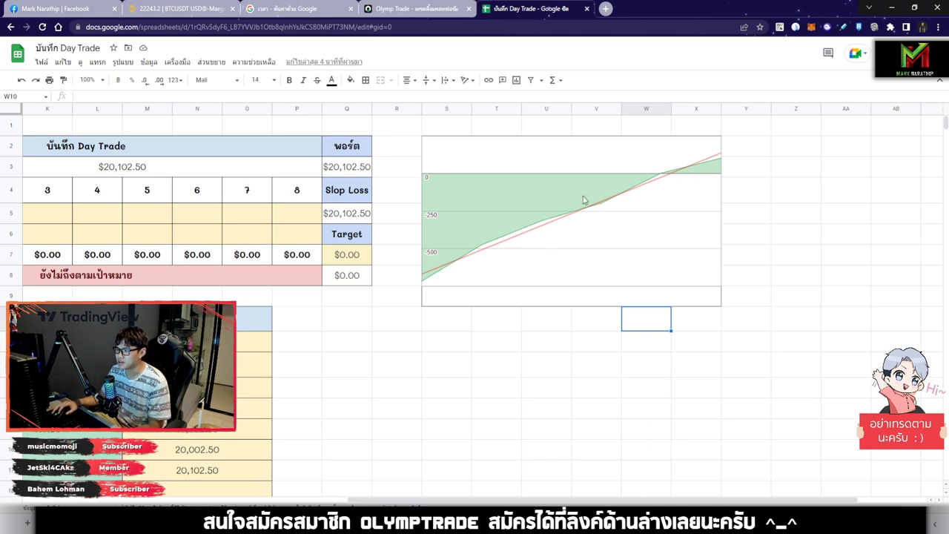
# Review the logged results of trades 1 to 6 against the starting portfolio, along with the daily summary above them.
pyautogui.moveTo(628, 498); pyautogui.dragTo(525, 499)
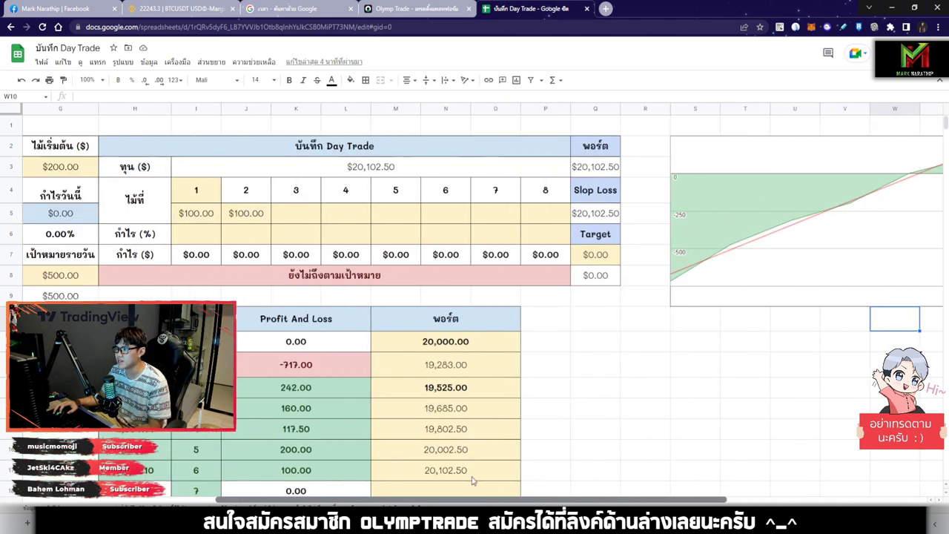
pyautogui.hscroll(-5, 499, 481)
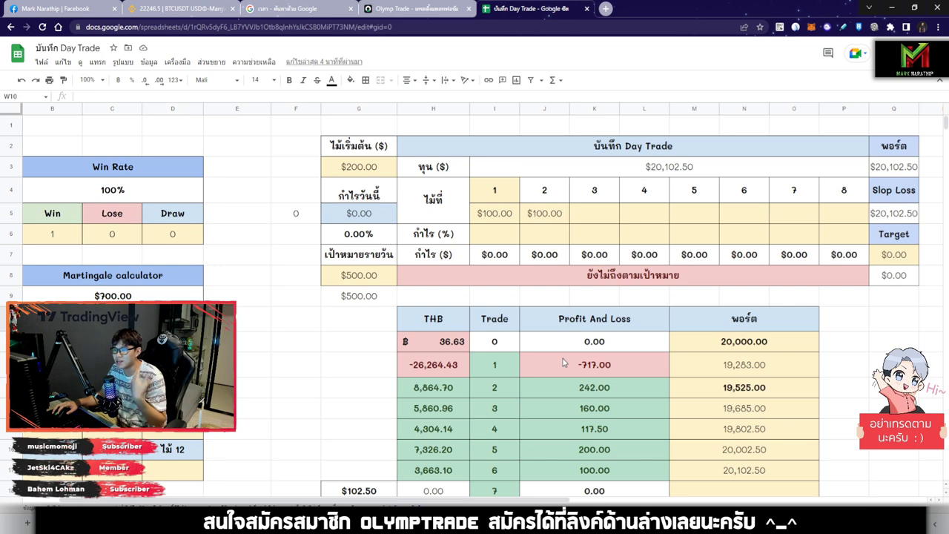
pyautogui.scroll(-3, 563, 359)
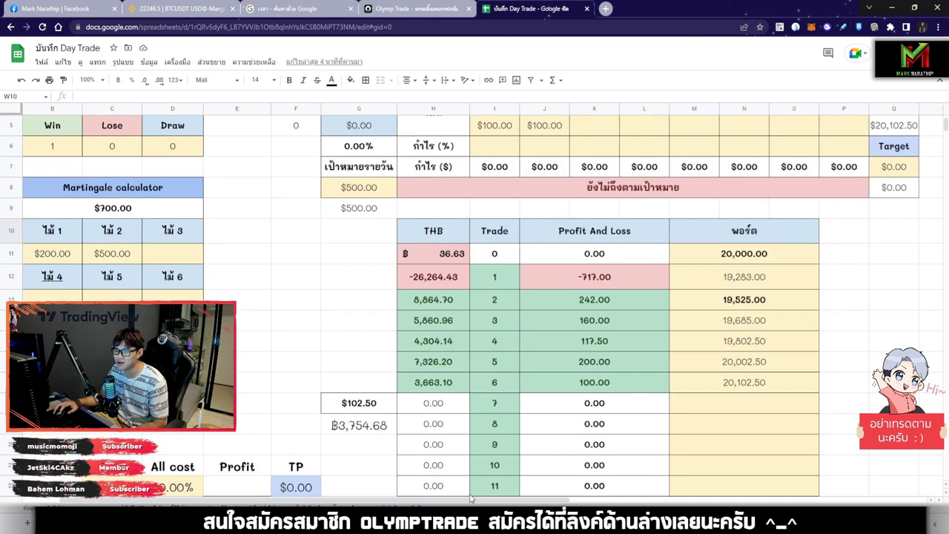
pyautogui.hscroll(3, 565, 473)
pyautogui.click(730, 291)
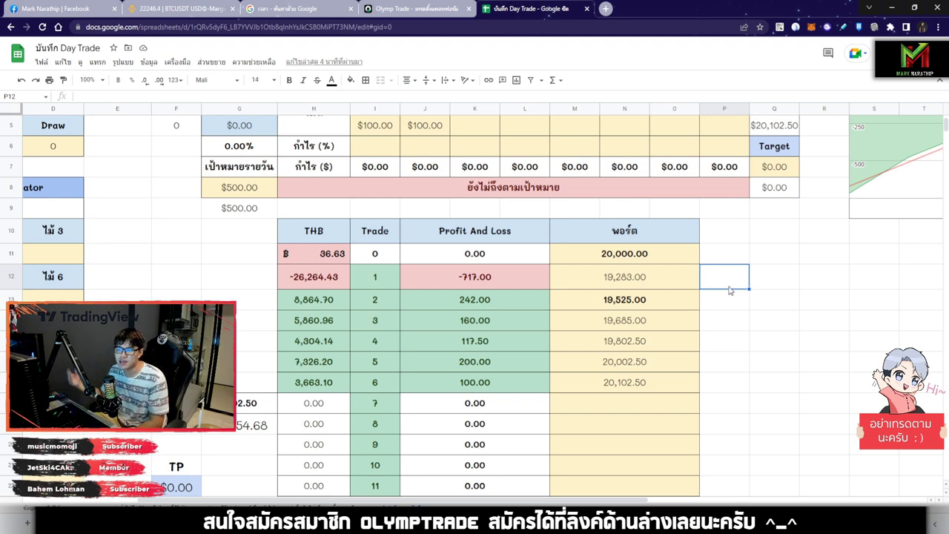
pyautogui.click(736, 303)
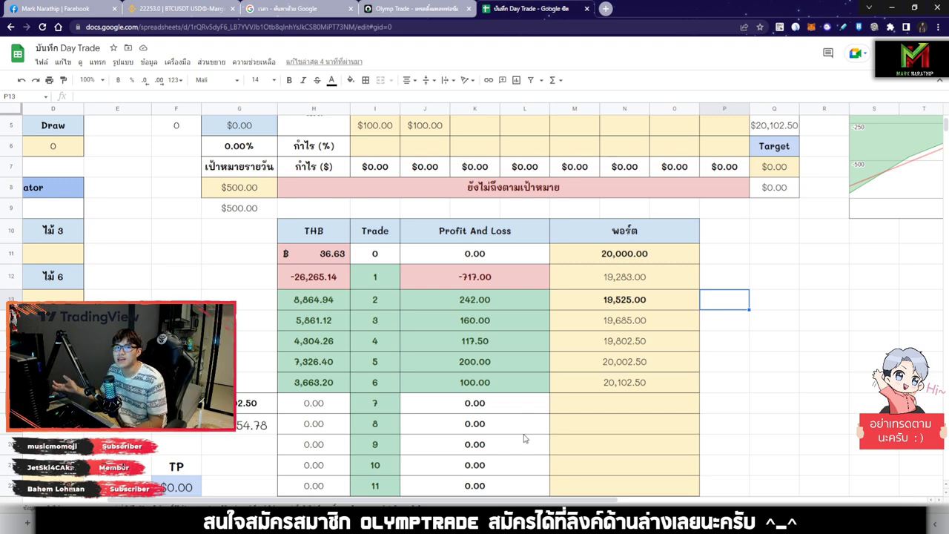
pyautogui.scroll(-2, 656, 380)
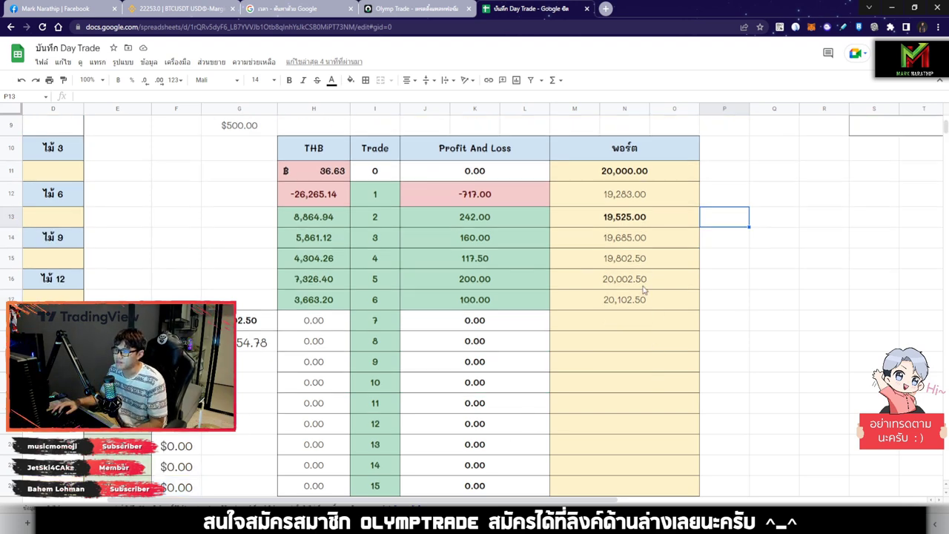
pyautogui.click(744, 204)
pyautogui.click(745, 223)
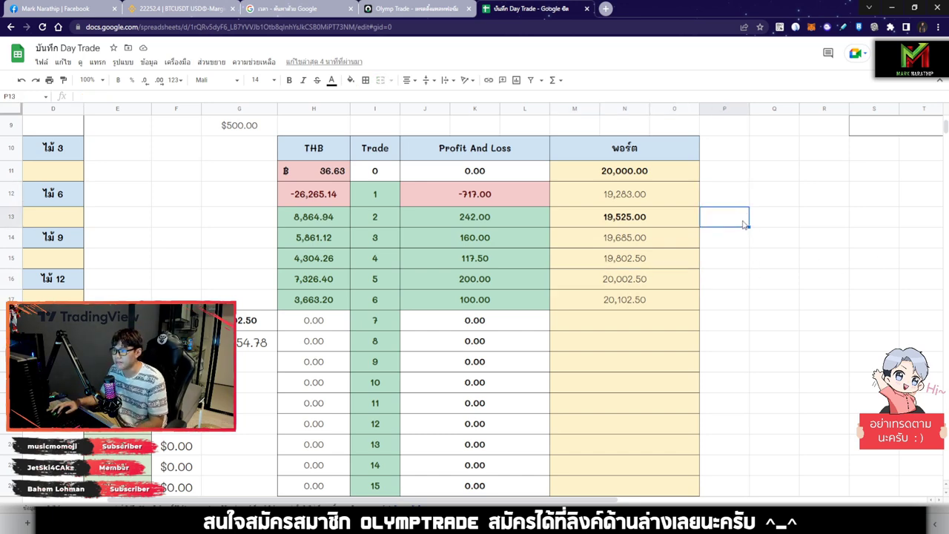
pyautogui.scroll(4, 549, 443)
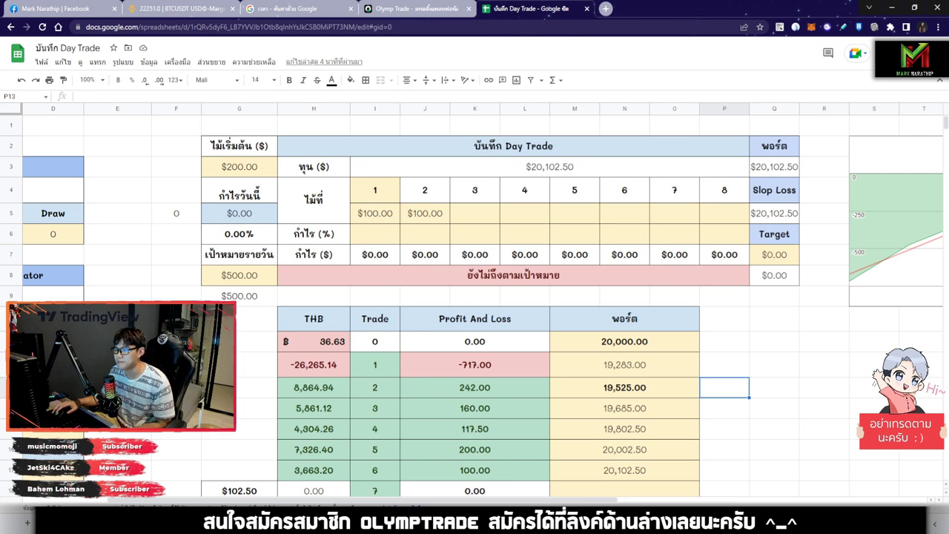
pyautogui.hscroll(-4, 521, 415)
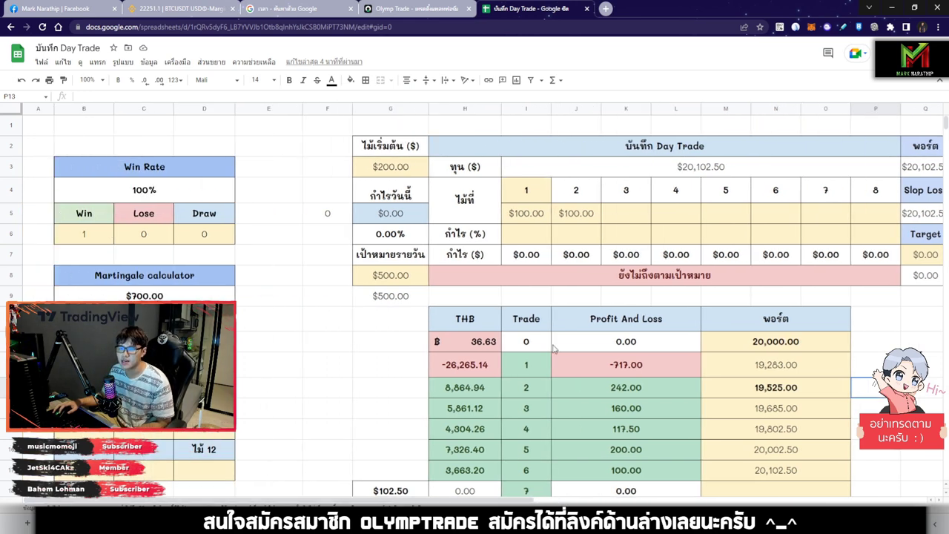
# Inspect the stake amounts of the first two trades and the empty กำไร (%) cell of trade 1.
pyautogui.click(543, 234)
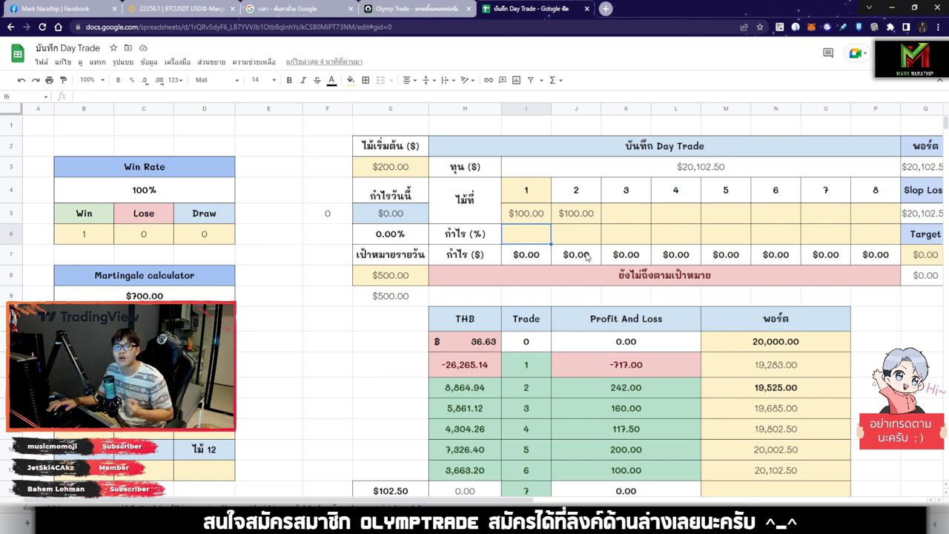
pyautogui.moveTo(543, 220); pyautogui.dragTo(571, 216)
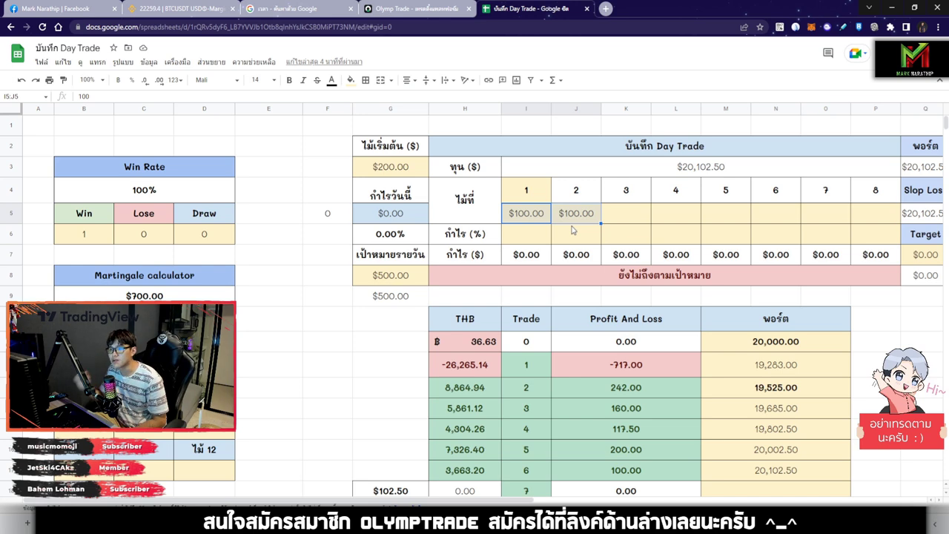
pyautogui.press('Right')
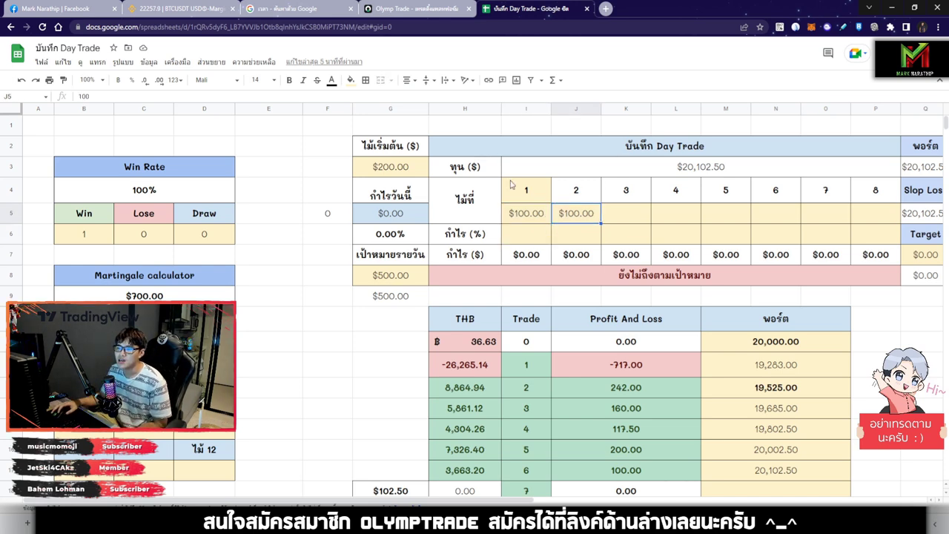
# Switch to Olymp Trade and examine the price charts of AUD/CAD, USD/JPY and EUR/GBP.
pyautogui.click(418, 9)
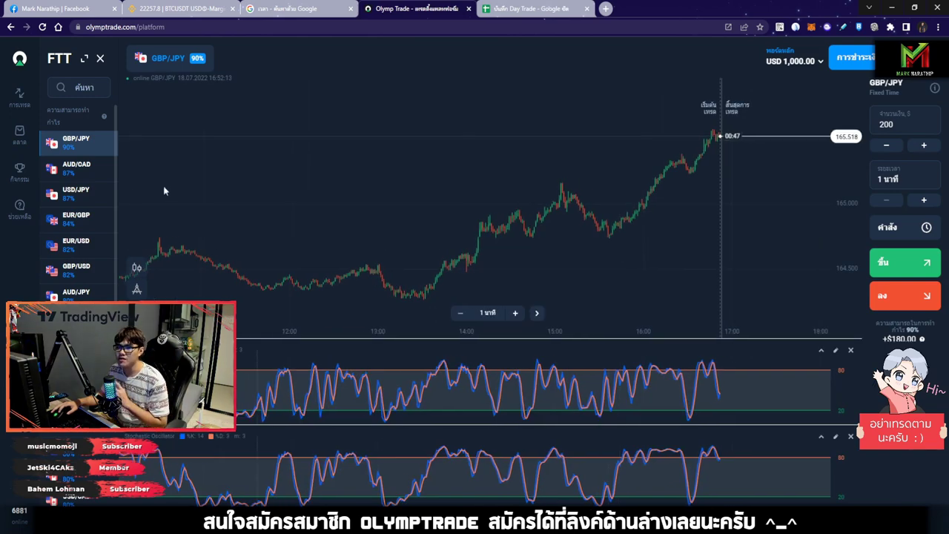
pyautogui.click(76, 167)
pyautogui.click(77, 192)
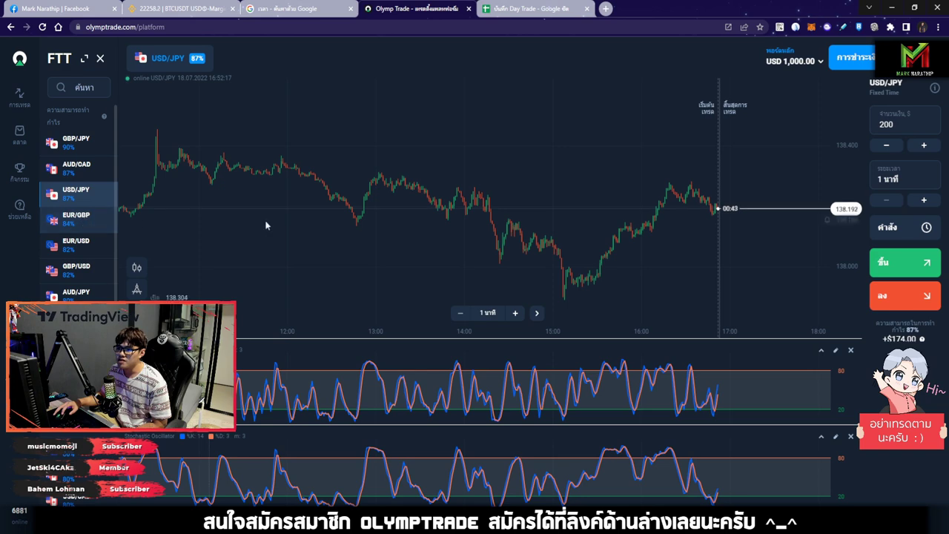
pyautogui.click(78, 218)
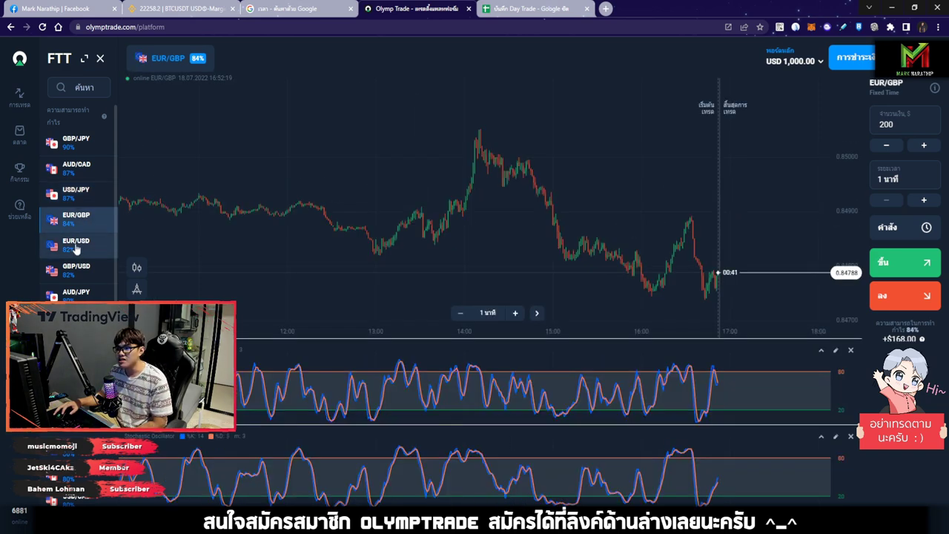
pyautogui.scroll(3, 519, 269)
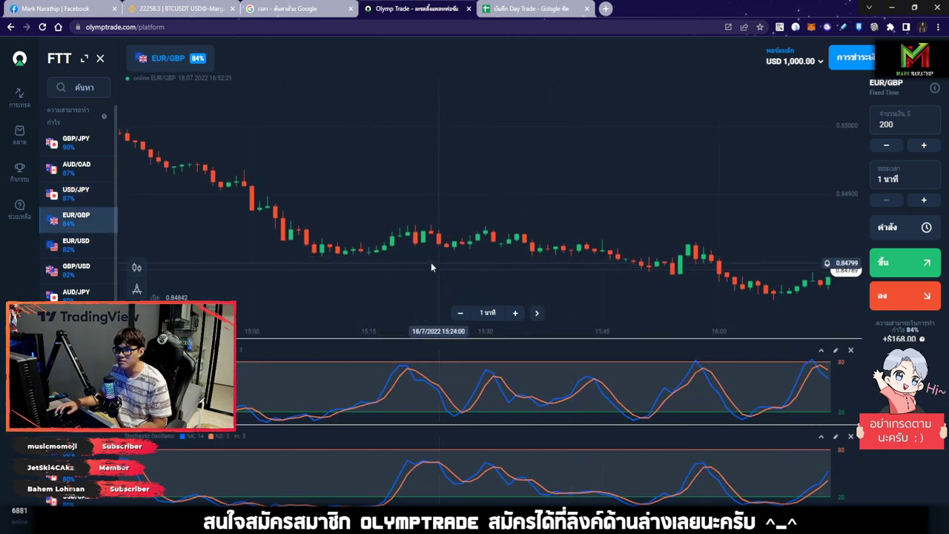
pyautogui.scroll(-5, 620, 236)
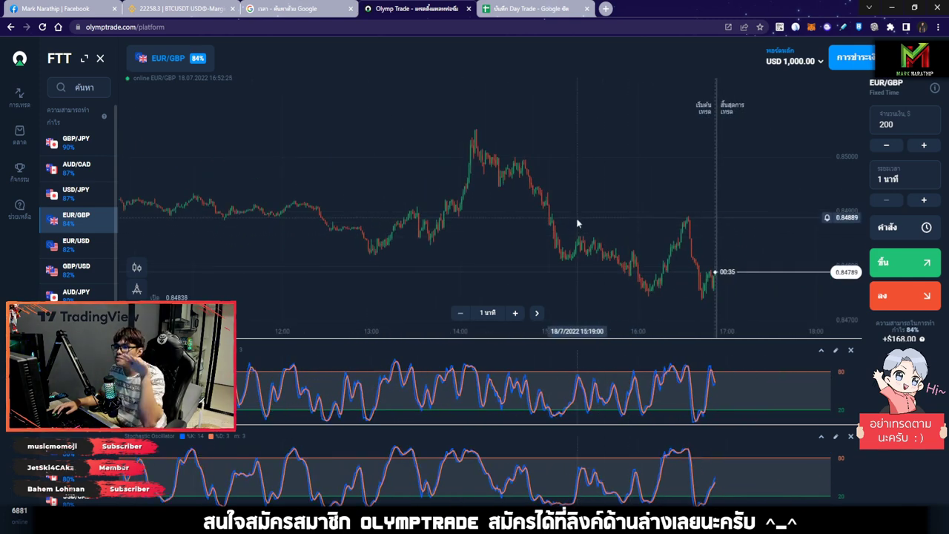
# Open the EUR/USD chart and examine its recent price movement.
pyautogui.click(75, 243)
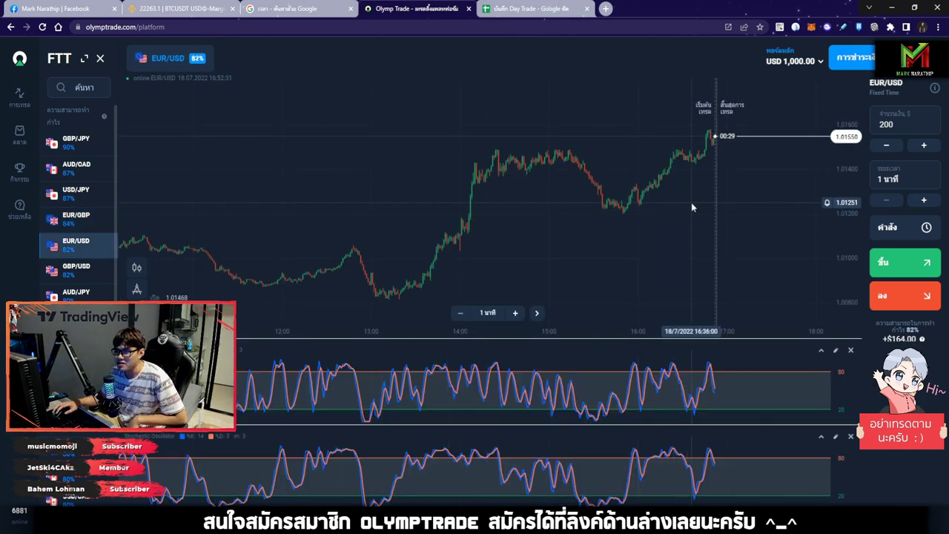
pyautogui.scroll(2, 759, 215)
pyautogui.scroll(-1, 734, 213)
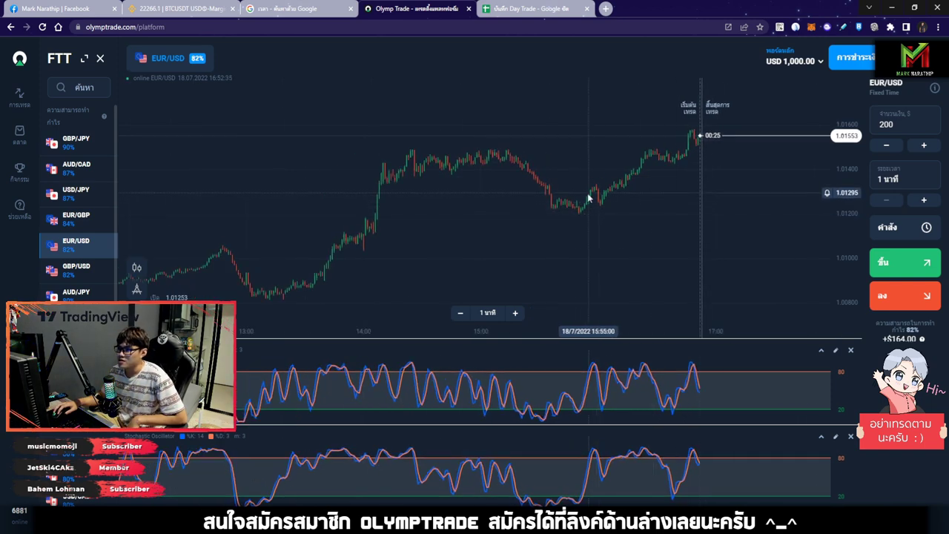
pyautogui.scroll(-2, 555, 197)
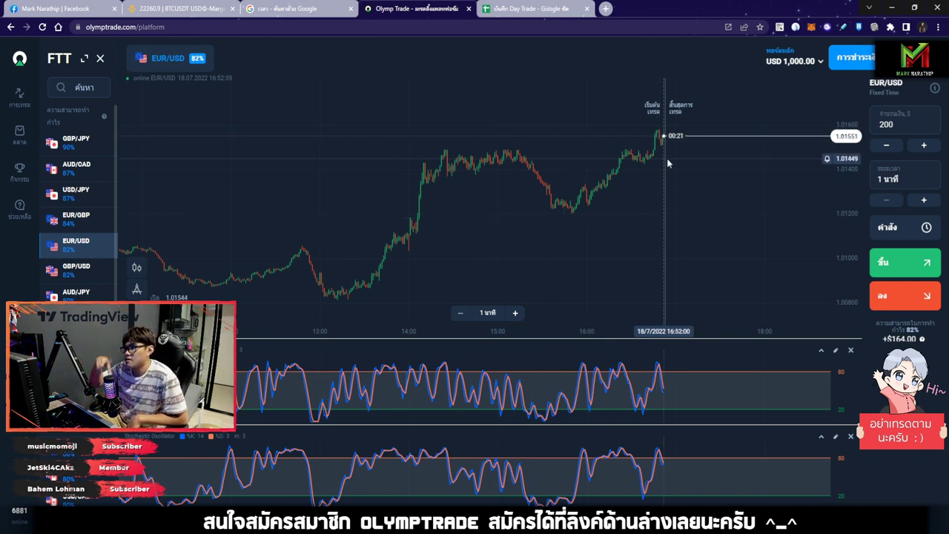
# Annotate EUR/USD's latest rise with upward arrows along its lows and highs, and clear the drawings.
pyautogui.click(796, 27)
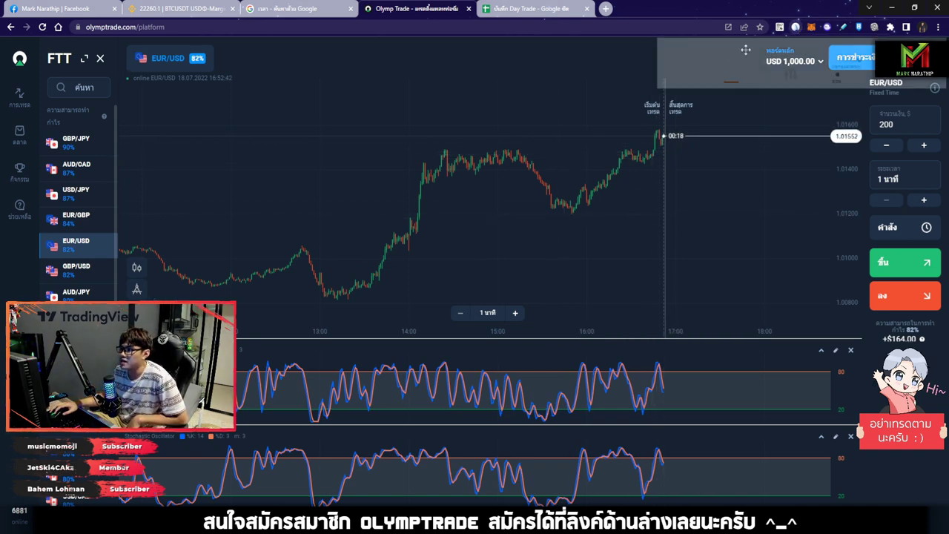
pyautogui.click(750, 52)
pyautogui.moveTo(579, 218); pyautogui.dragTo(664, 151)
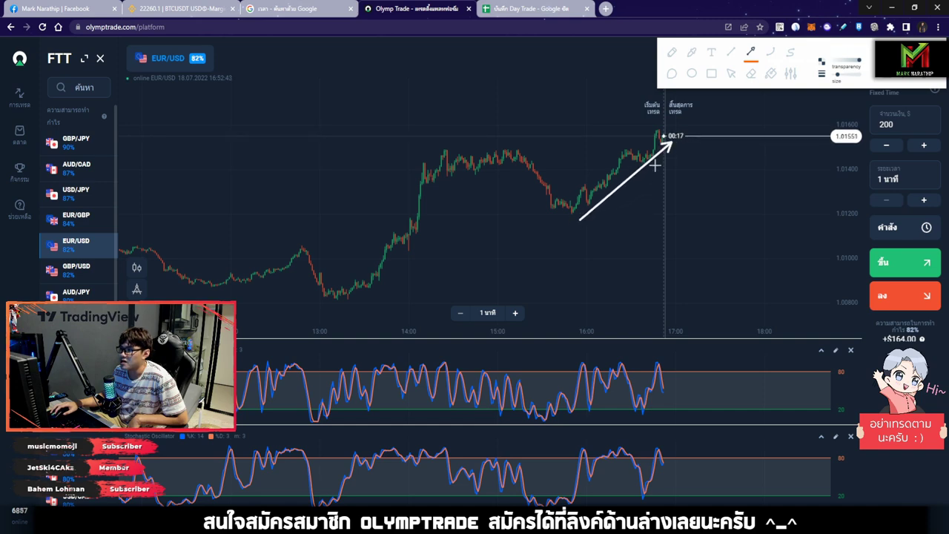
pyautogui.moveTo(564, 192)
pyautogui.mouseDown()
pyautogui.moveTo(650, 126)
pyautogui.moveTo(667, 150)
pyautogui.mouseUp()
pyautogui.moveTo(672, 187); pyautogui.dragTo(697, 151)
pyautogui.click(732, 73)
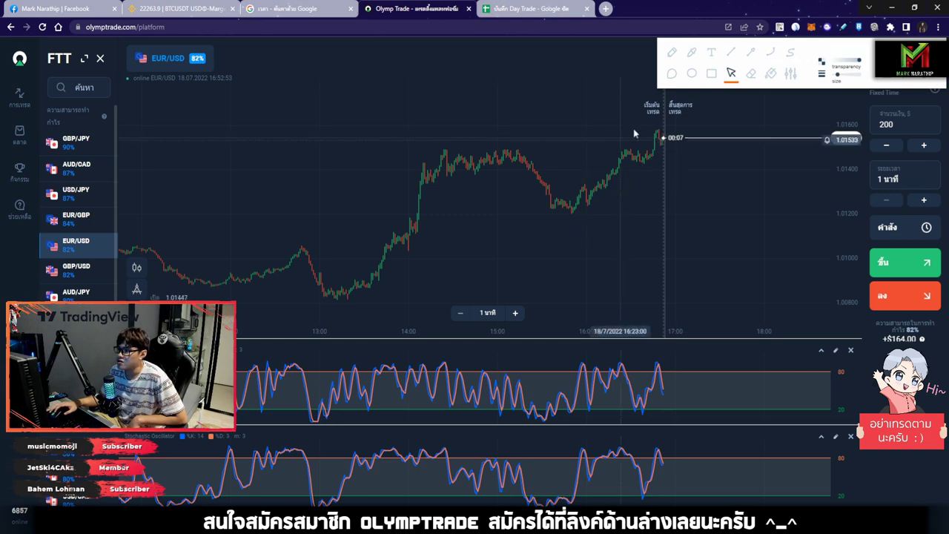
# Frame EUR/USD's rise from about 16:00 with two parallel upward arrows, one beneath the lows and one above the highs.
pyautogui.moveTo(614, 196); pyautogui.dragTo(560, 222)
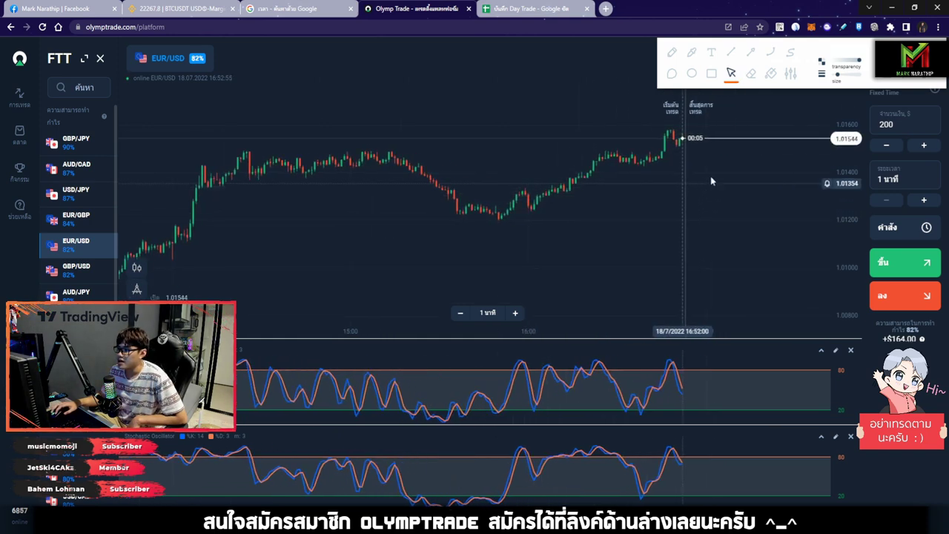
pyautogui.press('p')
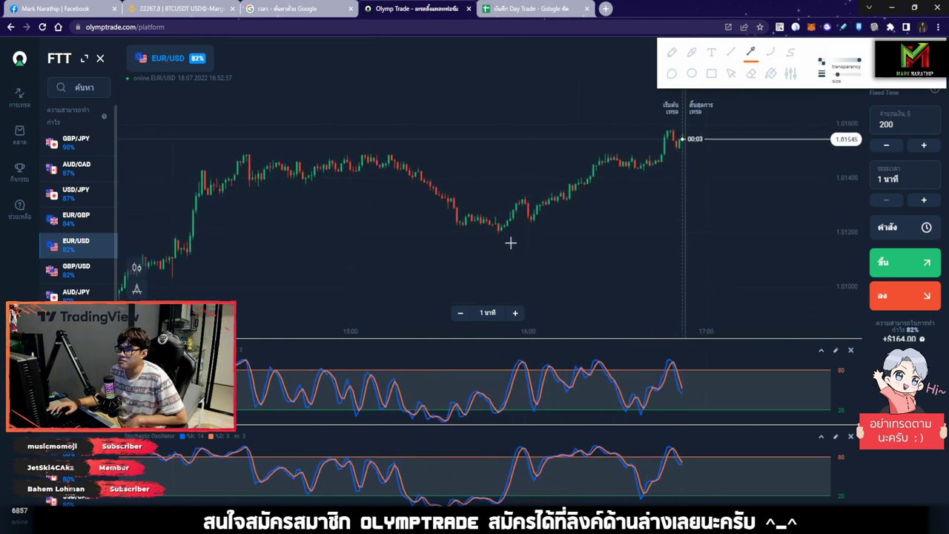
pyautogui.moveTo(499, 236)
pyautogui.mouseDown()
pyautogui.moveTo(608, 195)
pyautogui.moveTo(688, 148)
pyautogui.mouseUp()
pyautogui.moveTo(474, 213); pyautogui.dragTo(657, 134)
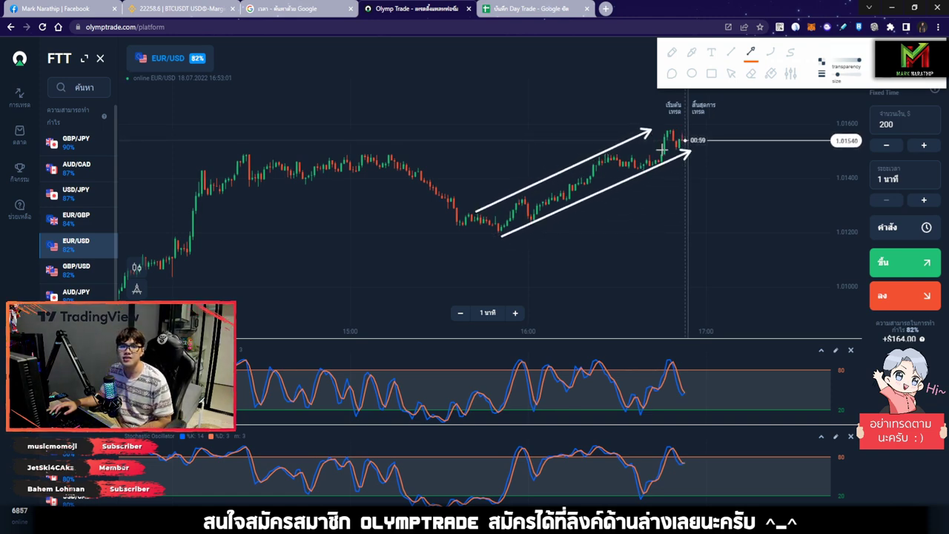
# Add short upward arrows beneath the EUR/USD channel and downward arrows above it, and clear all annotations.
pyautogui.moveTo(513, 260); pyautogui.dragTo(598, 206)
pyautogui.moveTo(599, 227)
pyautogui.mouseDown()
pyautogui.moveTo(645, 186)
pyautogui.moveTo(665, 184)
pyautogui.mouseUp()
pyautogui.moveTo(668, 197); pyautogui.dragTo(690, 158)
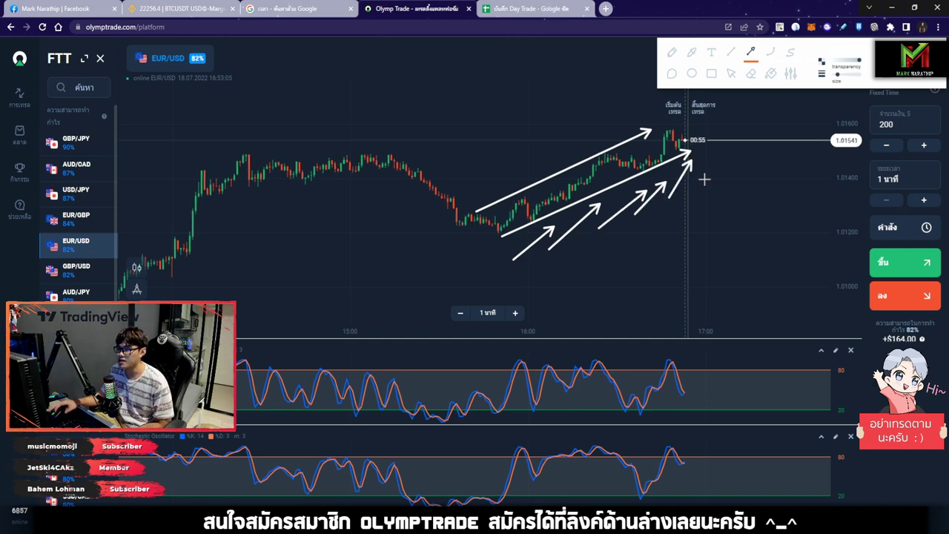
pyautogui.moveTo(566, 62)
pyautogui.mouseDown()
pyautogui.moveTo(576, 62)
pyautogui.moveTo(571, 155)
pyautogui.mouseUp()
pyautogui.moveTo(607, 47); pyautogui.dragTo(612, 130)
pyautogui.moveTo(633, 62); pyautogui.dragTo(632, 150)
pyautogui.click(732, 73)
pyautogui.click(933, 81)
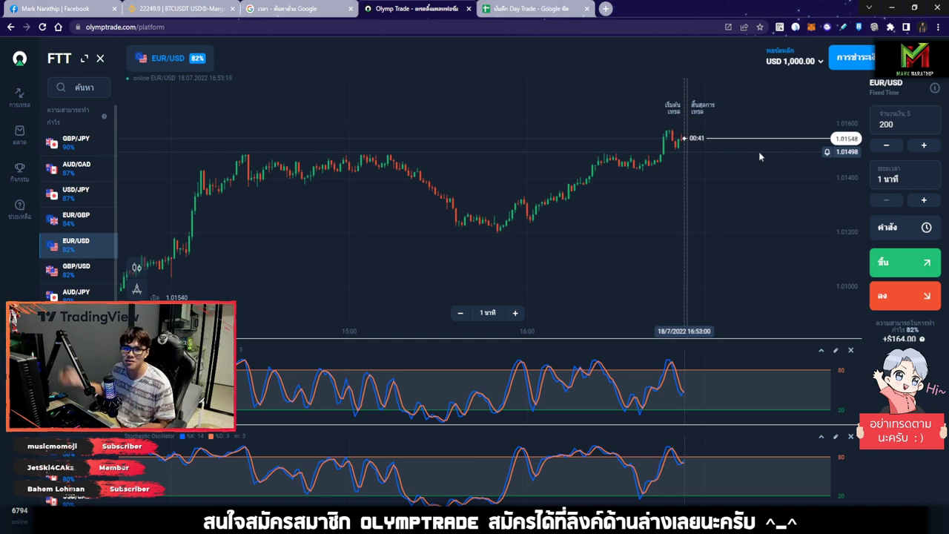
# Open the GBP/USD chart and set the trade amount to $100.
pyautogui.scroll(-2, 516, 169)
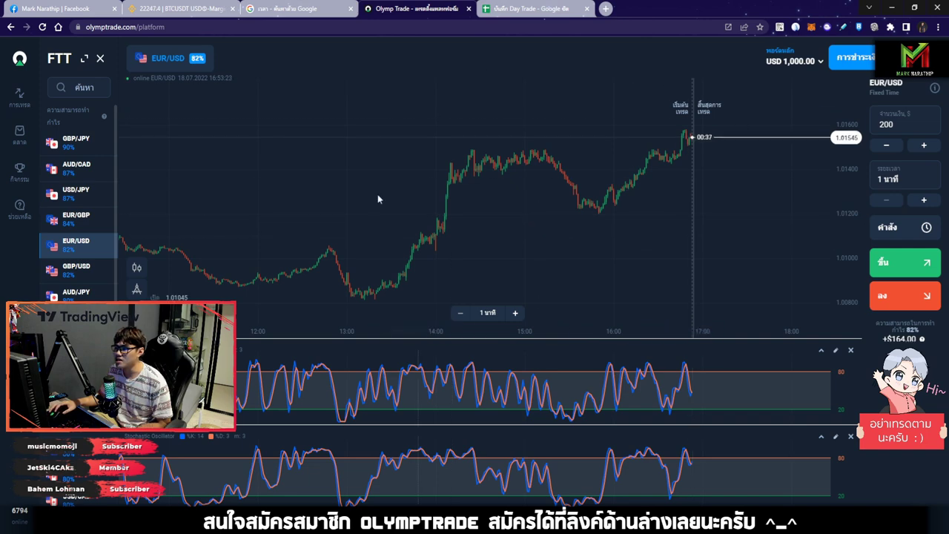
pyautogui.click(77, 268)
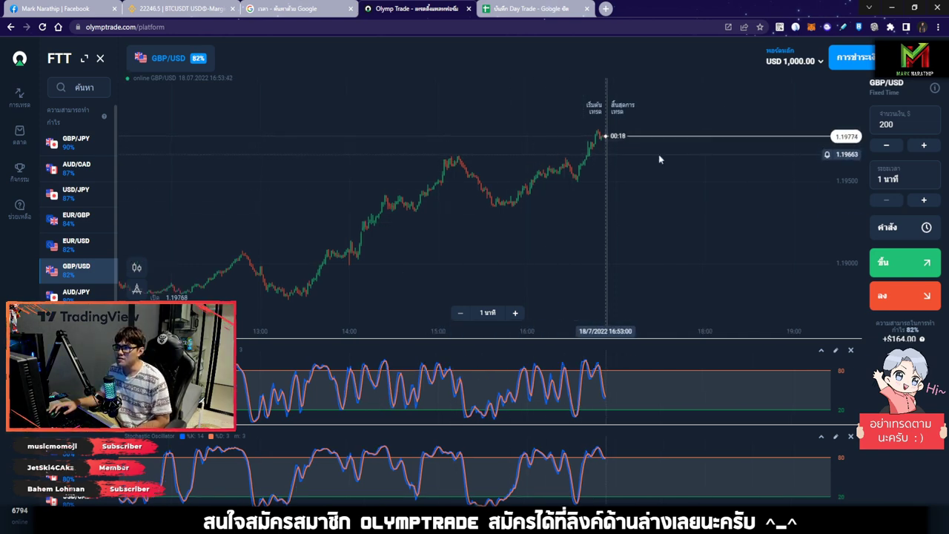
pyautogui.click(901, 124)
pyautogui.write('100')
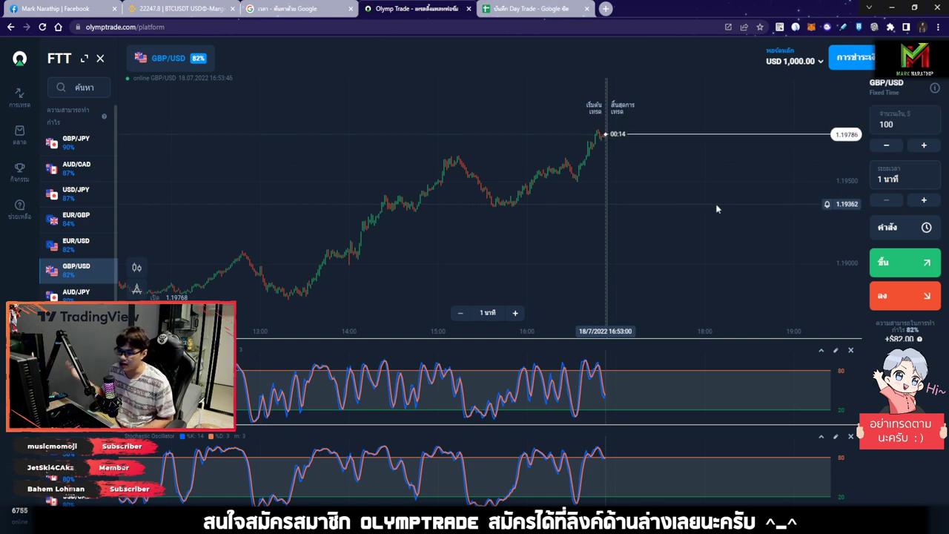
# Check the Day Trade log and the Google time page, and return to the GBP/USD chart on Olymp Trade.
pyautogui.click(498, 8)
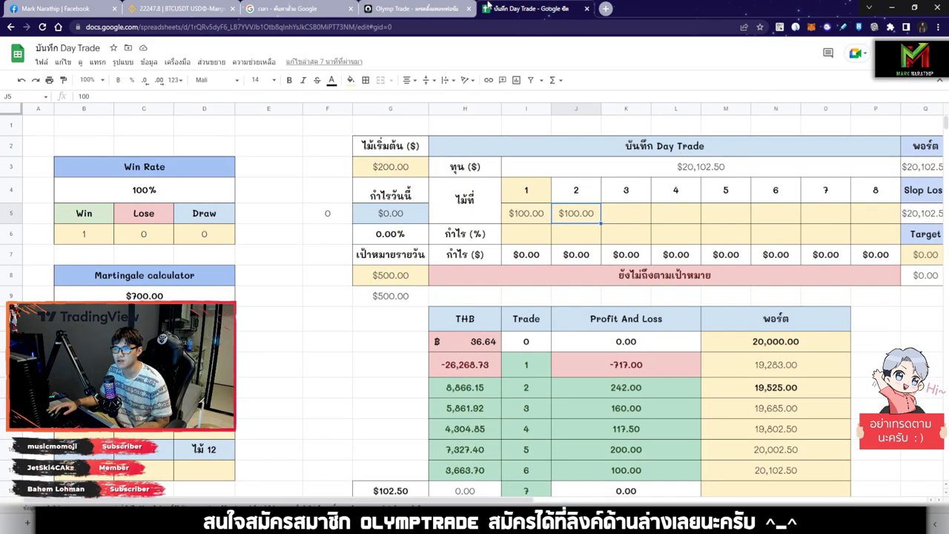
pyautogui.click(258, 9)
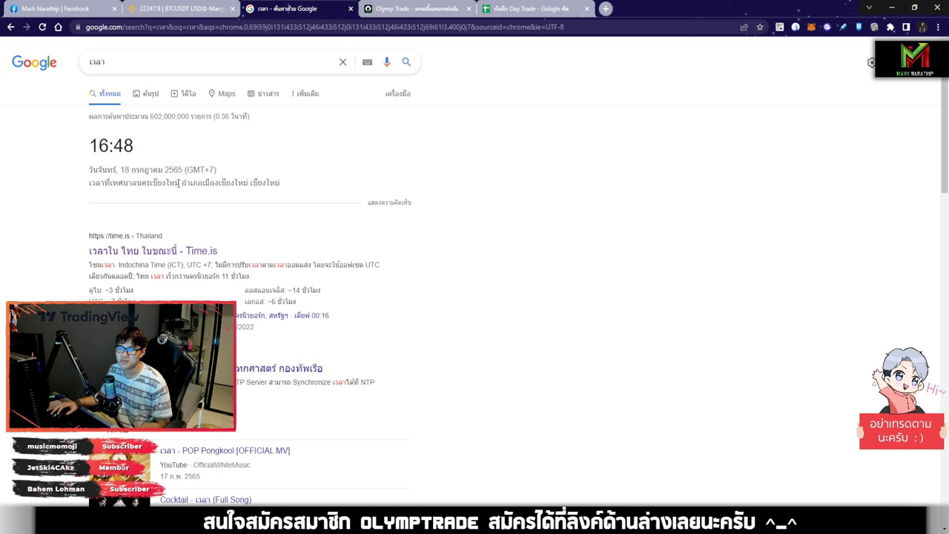
pyautogui.click(412, 8)
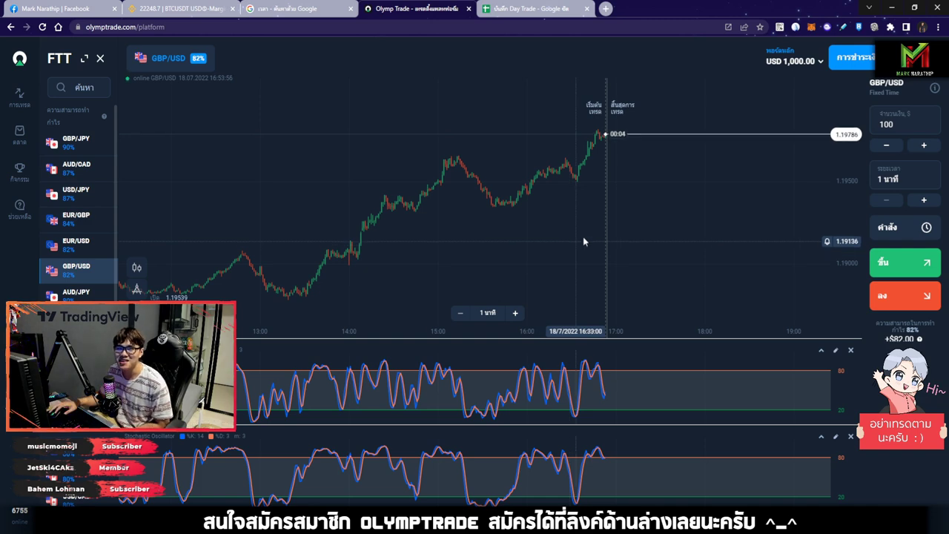
pyautogui.moveTo(611, 215); pyautogui.dragTo(666, 216)
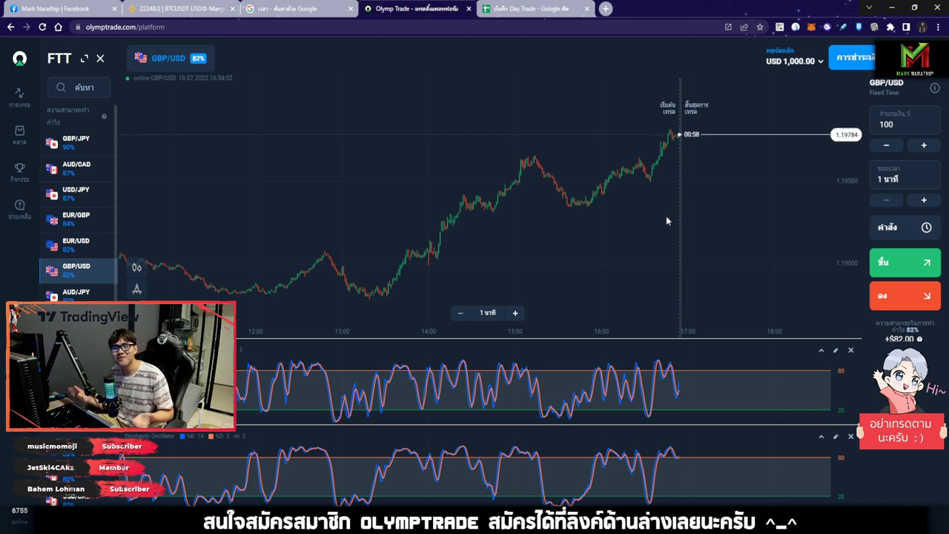
pyautogui.scroll(1, 655, 206)
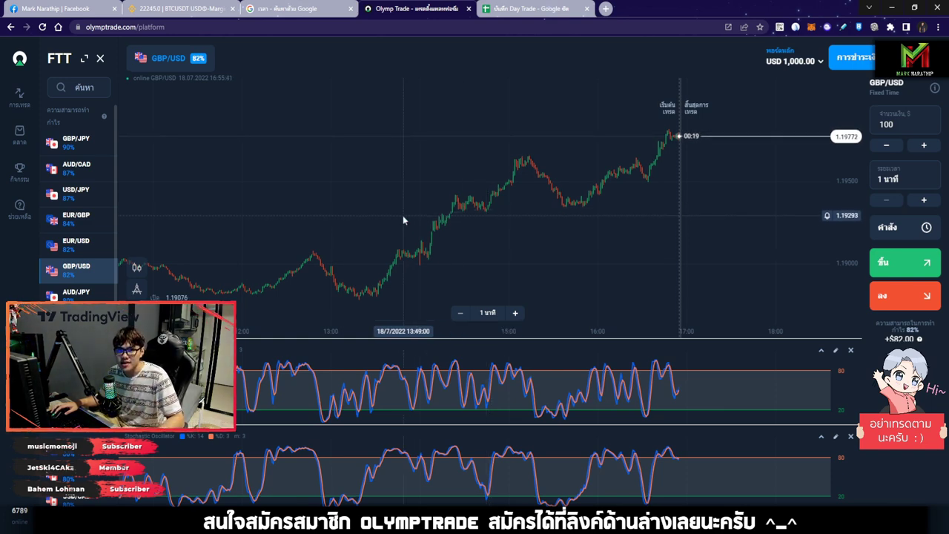
# Look through the AUD/CAD, EUR/GBP, EUR/USD and GBP/USD charts, and examine EUR/AUD's price action and stochastics.
pyautogui.click(75, 164)
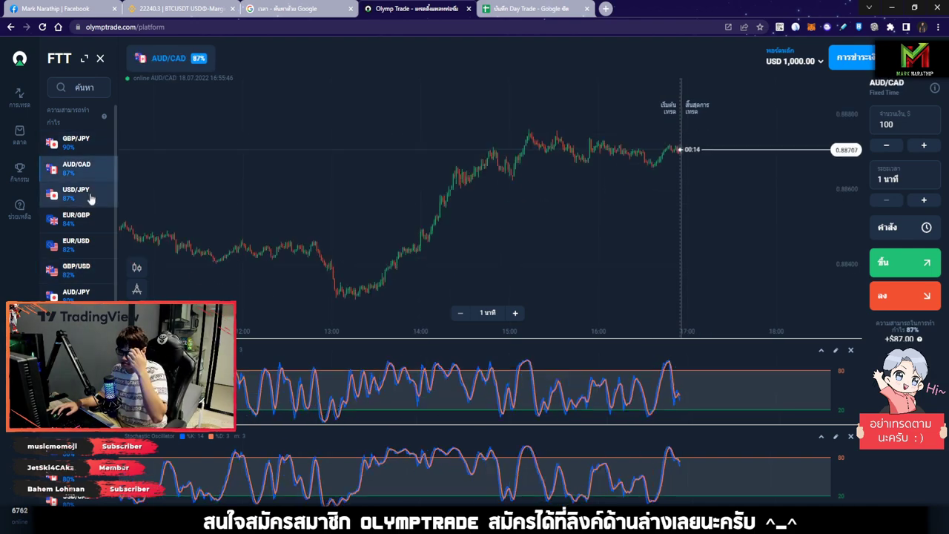
pyautogui.click(76, 214)
pyautogui.click(75, 240)
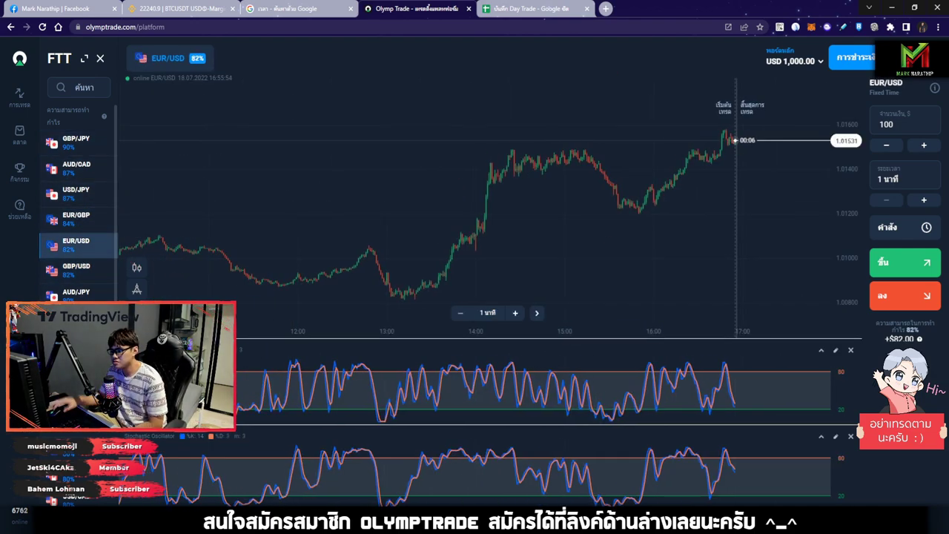
pyautogui.click(75, 265)
pyautogui.click(75, 316)
pyautogui.click(76, 341)
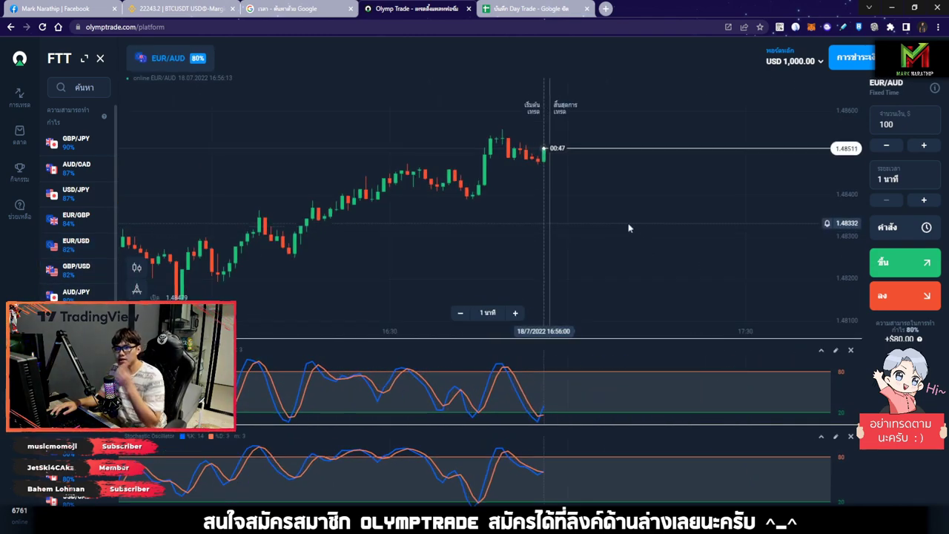
pyautogui.scroll(-2, 626, 226)
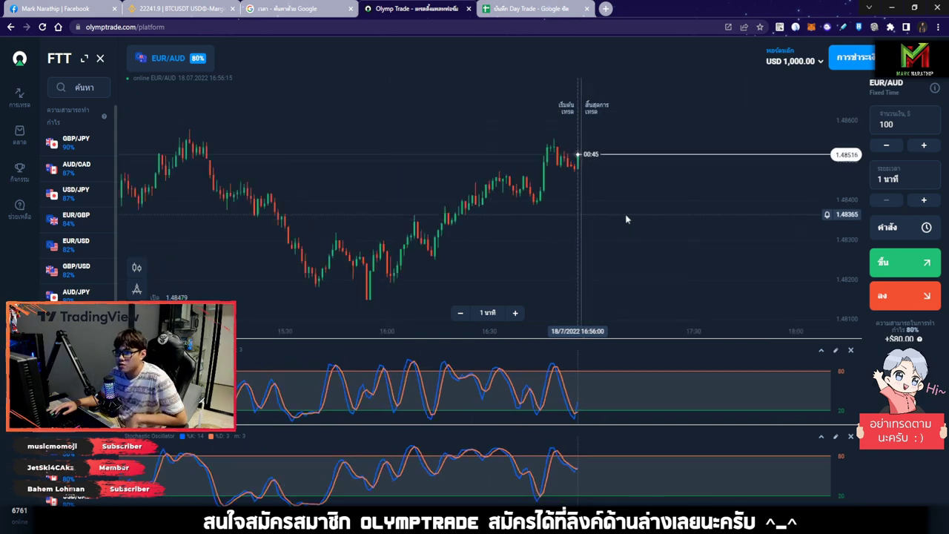
pyautogui.scroll(2, 624, 218)
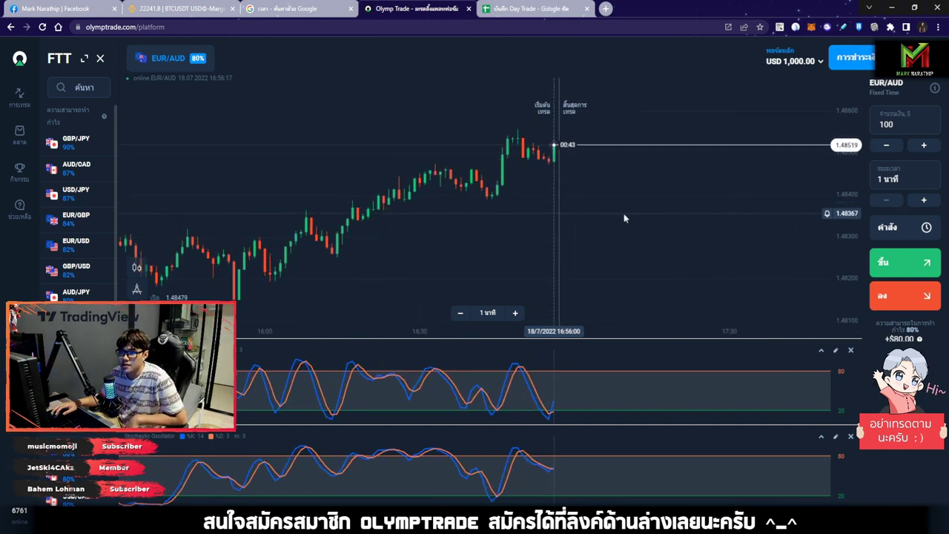
pyautogui.scroll(-1, 624, 218)
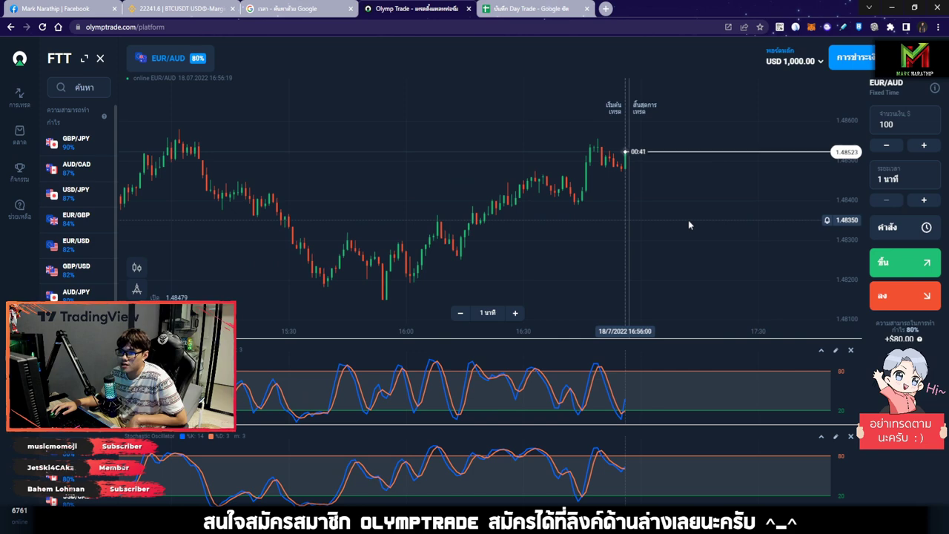
pyautogui.scroll(1, 689, 221)
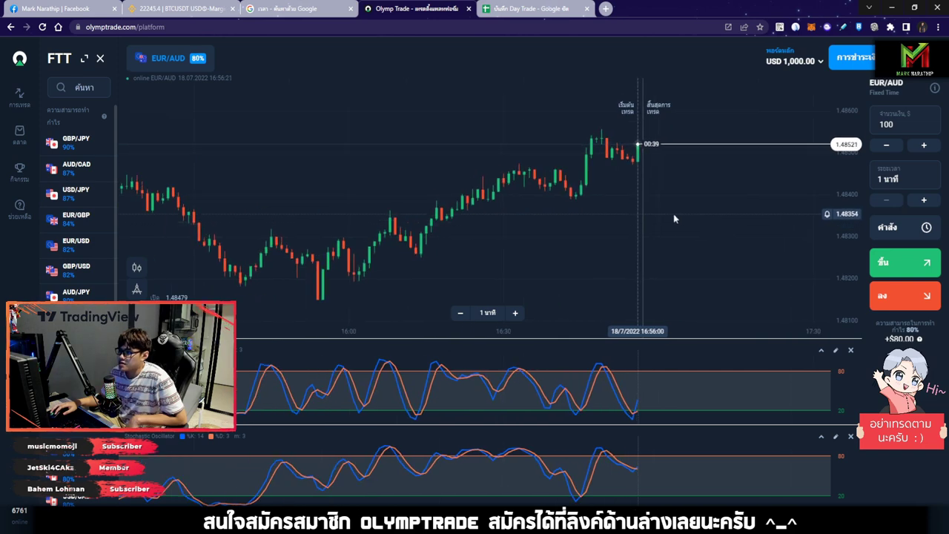
# Box EUR/AUD's latest stochastic crossover and current candle, point a downward arrow beside the candle, and clear the drawings.
pyautogui.scroll(3, 686, 204)
pyautogui.moveTo(700, 103)
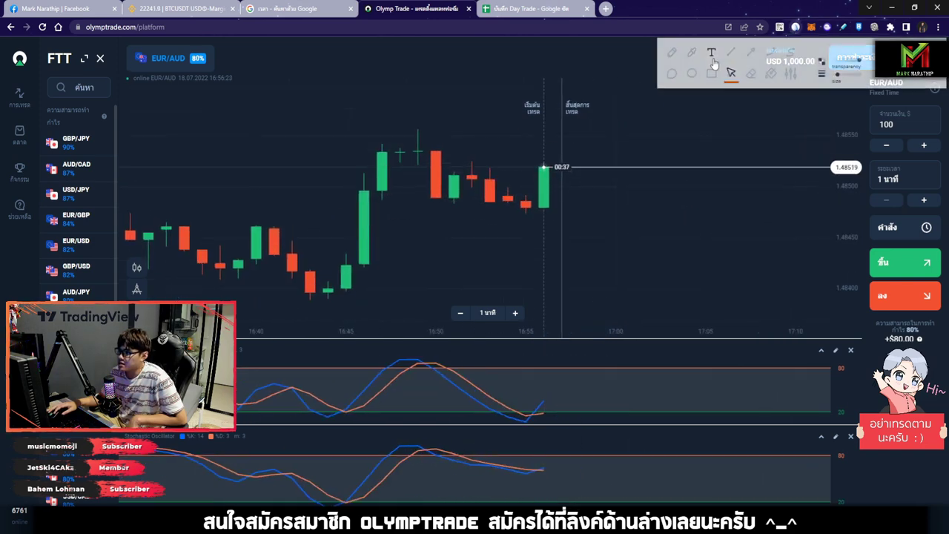
pyautogui.click(710, 74)
pyautogui.moveTo(524, 395); pyautogui.dragTo(564, 427)
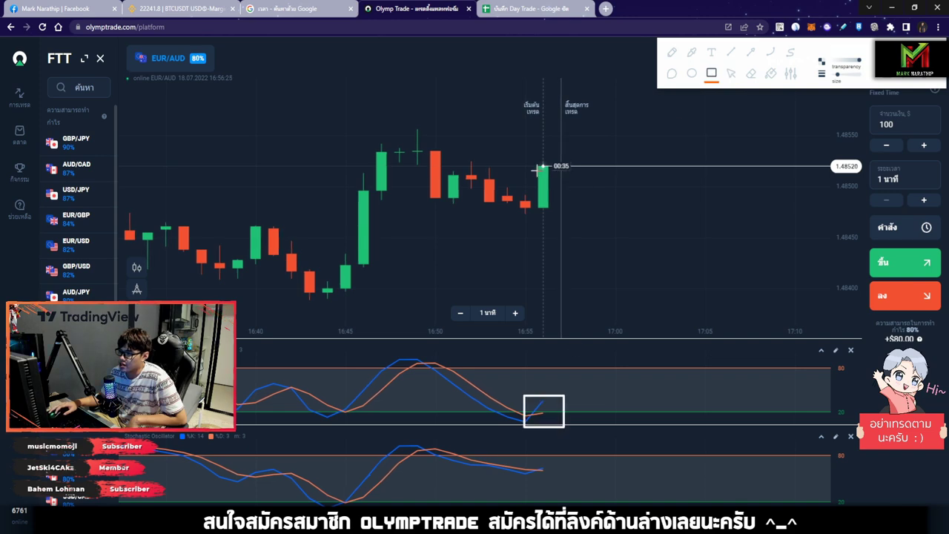
pyautogui.moveTo(539, 158); pyautogui.dragTo(553, 214)
pyautogui.click(751, 54)
pyautogui.moveTo(571, 130); pyautogui.dragTo(570, 154)
pyautogui.click(733, 74)
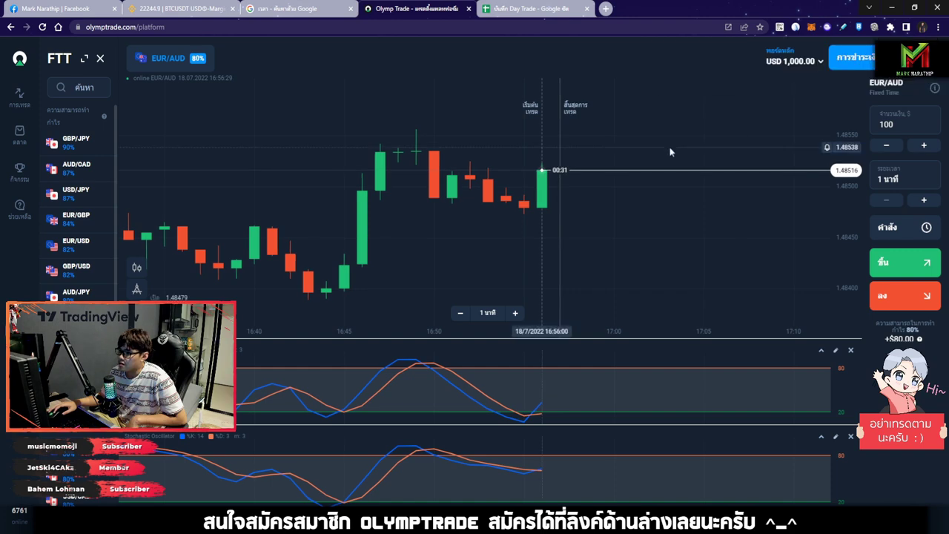
# Frame EUR/AUD's rise from about 16:00 with two parallel upward arrows, one beneath the lows and one above the highs.
pyautogui.scroll(-3, 684, 178)
pyautogui.scroll(-2, 718, 193)
pyautogui.scroll(-2, 685, 180)
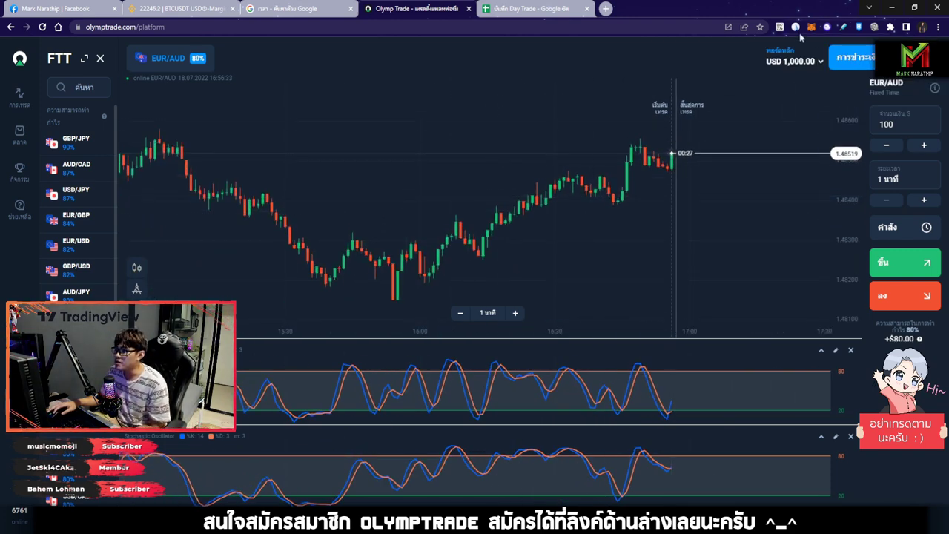
pyautogui.moveTo(778, 54)
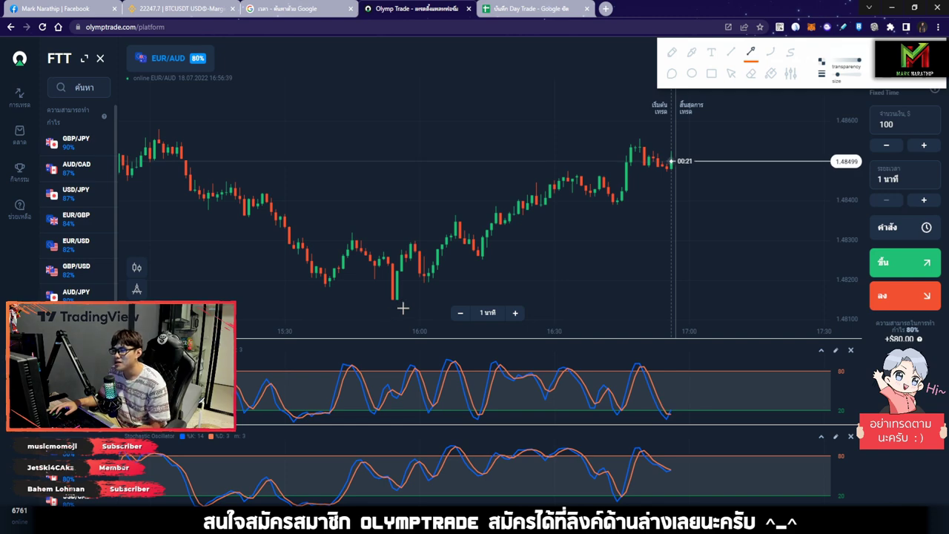
pyautogui.moveTo(400, 306)
pyautogui.mouseDown()
pyautogui.moveTo(710, 176)
pyautogui.moveTo(698, 173)
pyautogui.mouseUp()
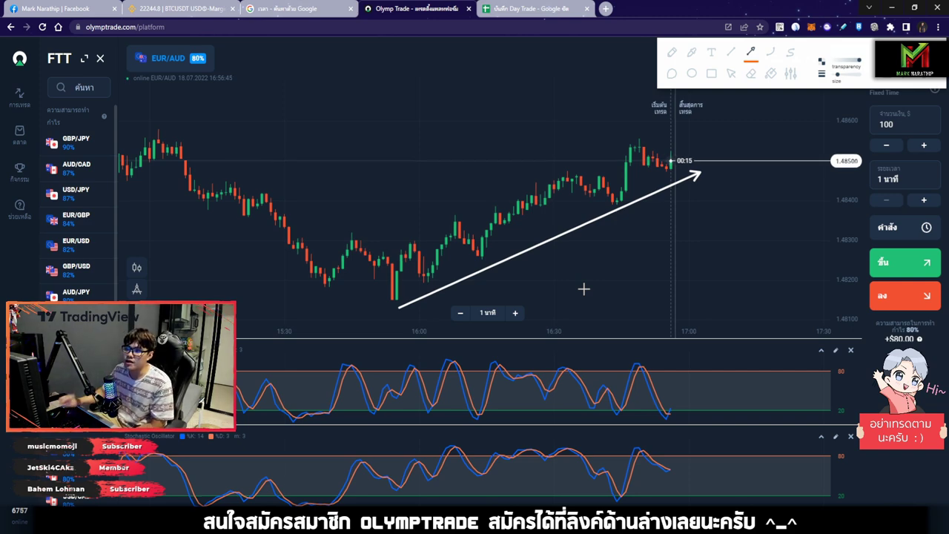
pyautogui.moveTo(386, 247); pyautogui.dragTo(642, 127)
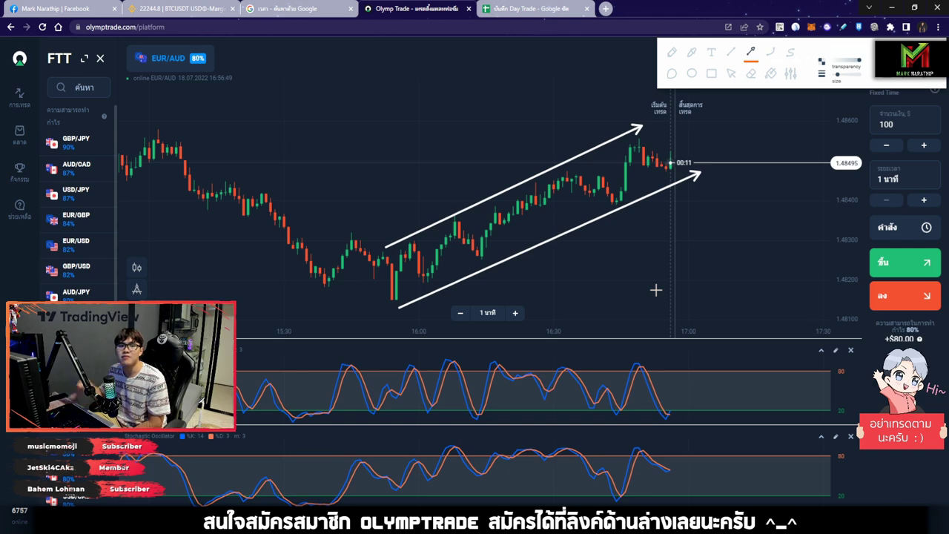
# Add a row of short upward arrows beneath the EUR/AUD channel's lower arrow.
pyautogui.moveTo(442, 309); pyautogui.dragTo(587, 238)
pyautogui.moveTo(589, 256); pyautogui.dragTo(636, 226)
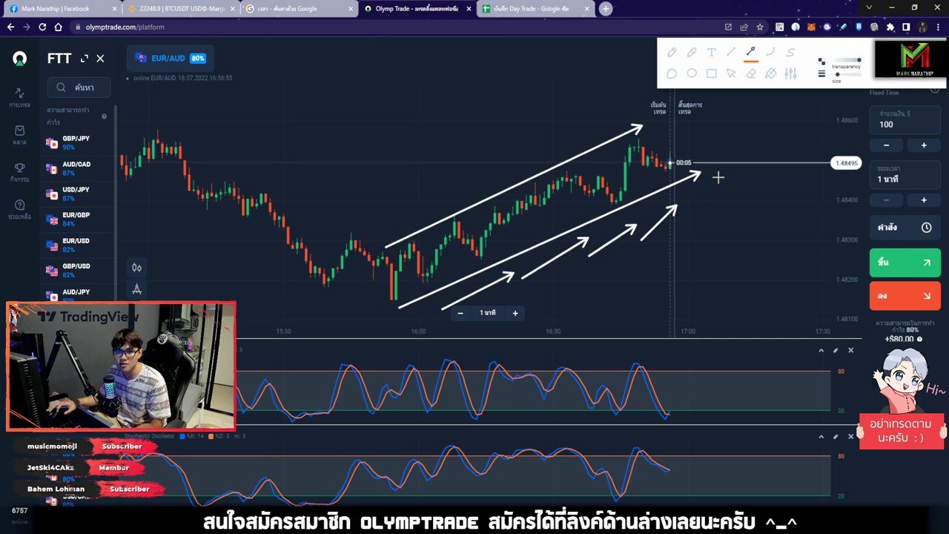
pyautogui.click(732, 74)
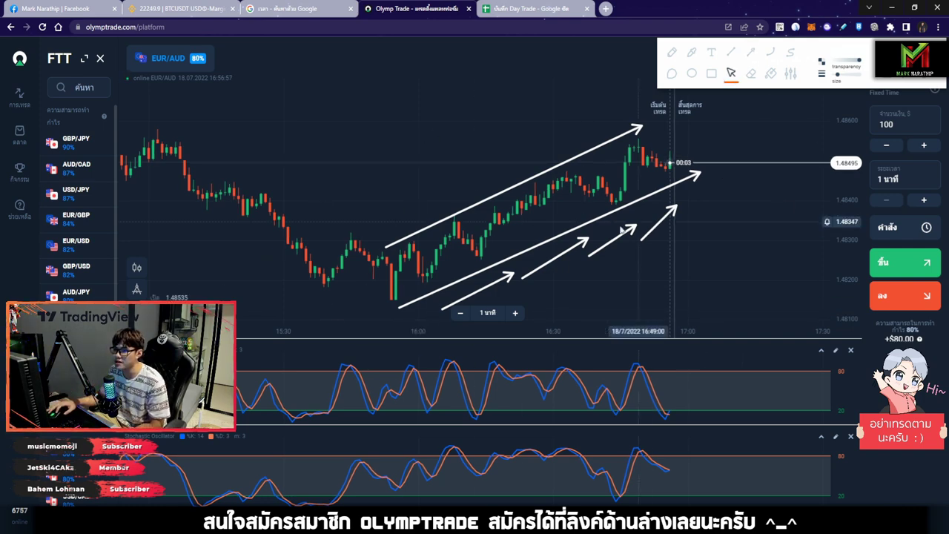
# Clear the arrow drawings and open a $100 one-minute upward trade on EUR/AUD.
pyautogui.press('Escape')
pyautogui.scroll(3, 690, 246)
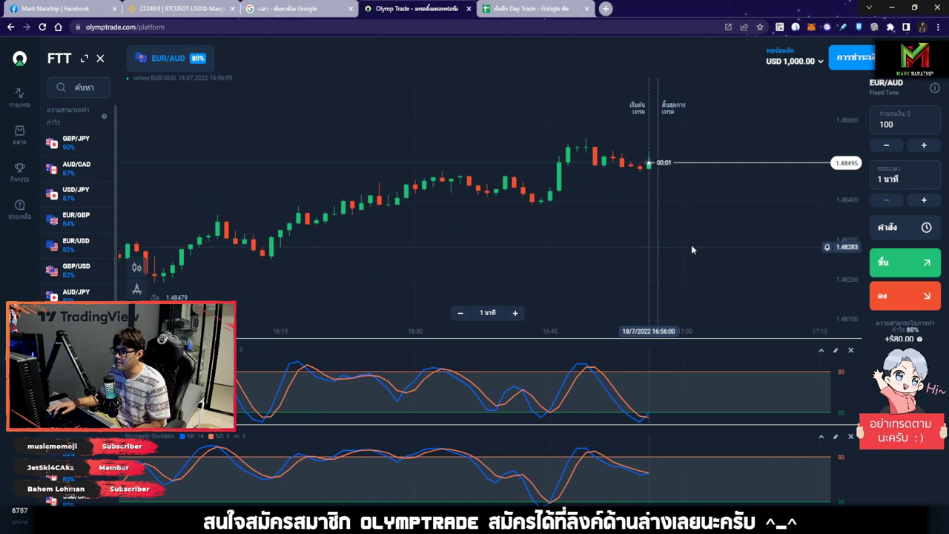
pyautogui.click(911, 264)
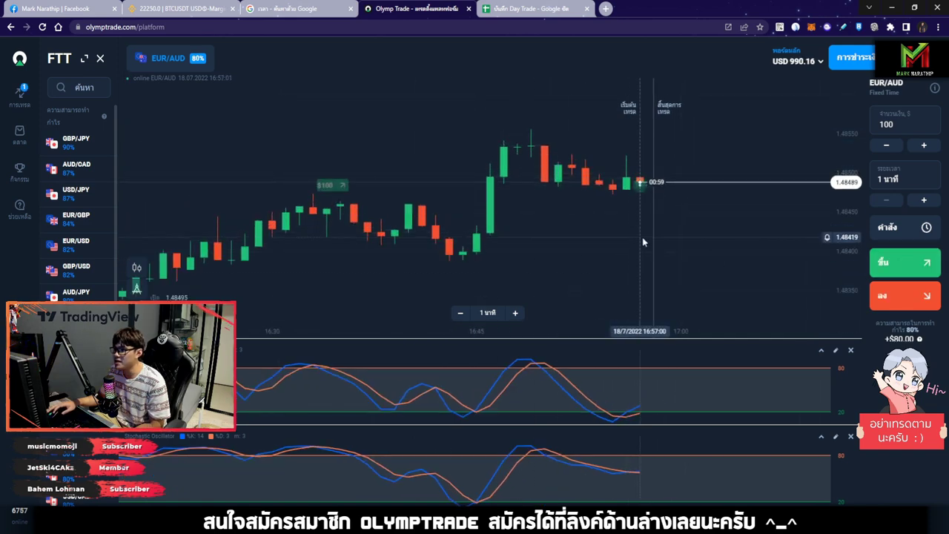
# Mark EUR/AUD's recent pullback with a downward arrow, and add upward arrows for the expected rebound and the broader uptrend.
pyautogui.scroll(-5, 658, 226)
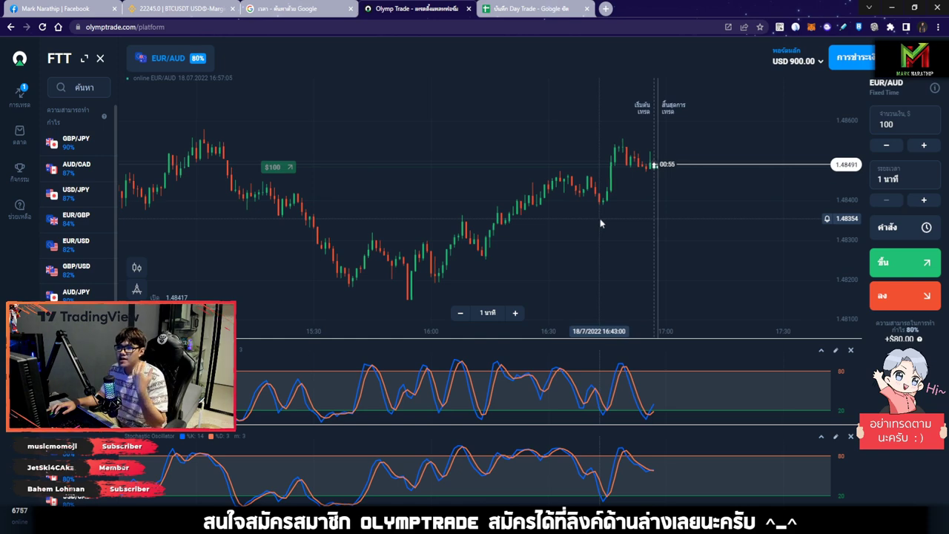
pyautogui.scroll(3, 649, 208)
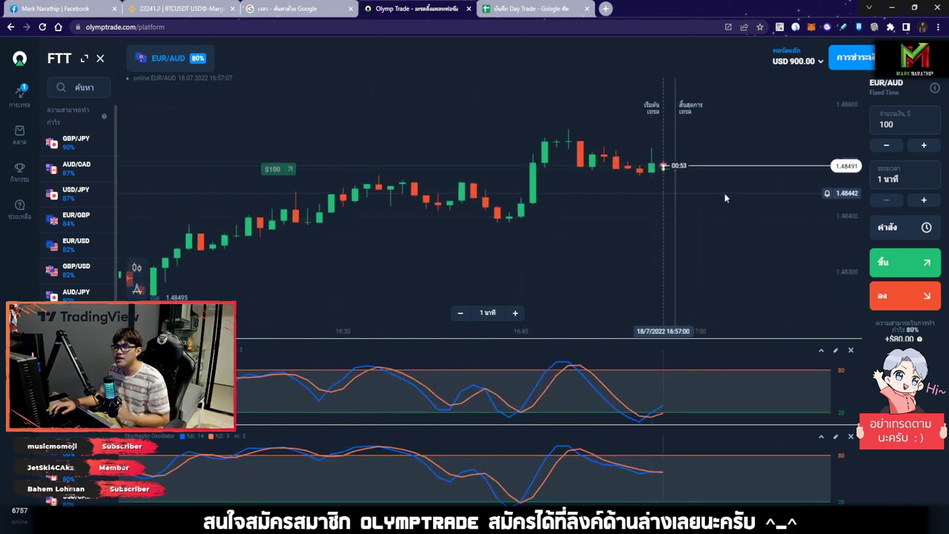
pyautogui.scroll(3, 676, 204)
pyautogui.scroll(2, 676, 205)
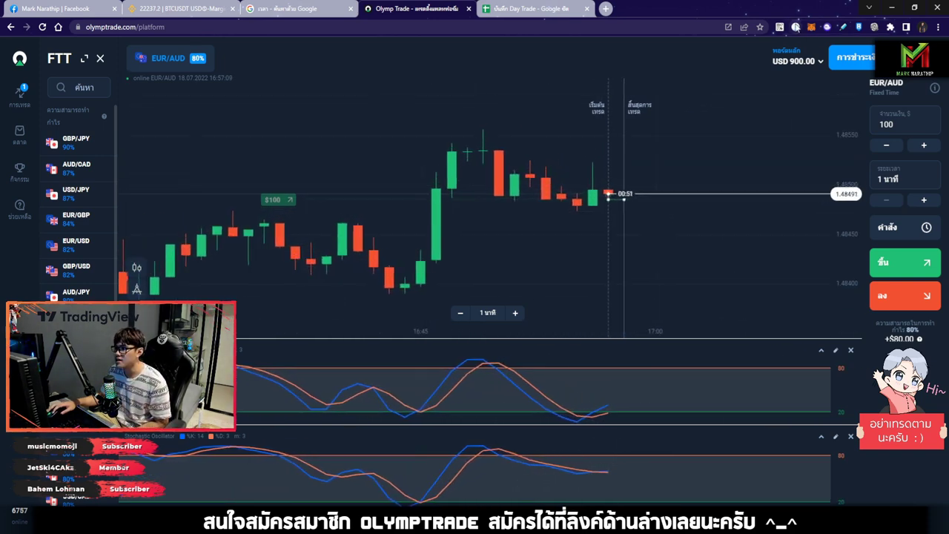
pyautogui.click(795, 27)
pyautogui.moveTo(461, 146); pyautogui.dragTo(583, 204)
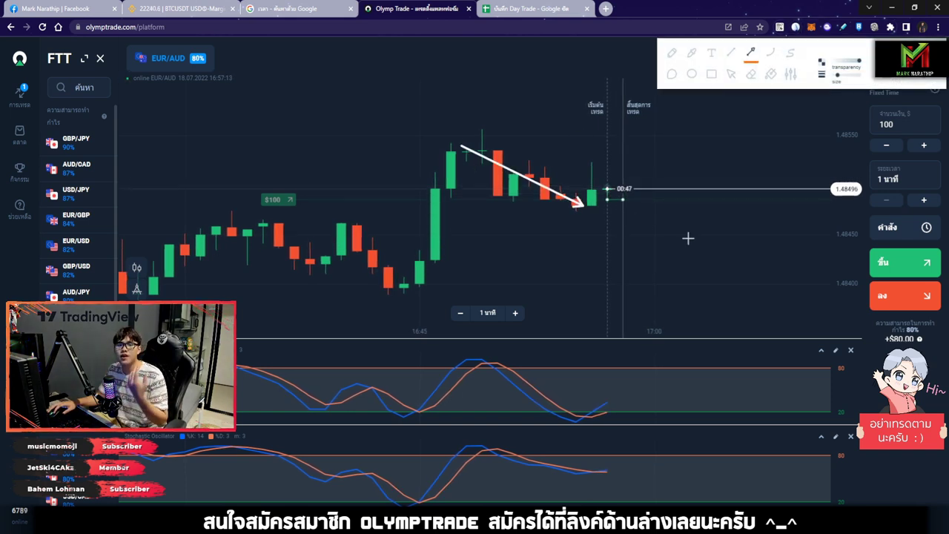
pyautogui.moveTo(609, 215); pyautogui.dragTo(705, 160)
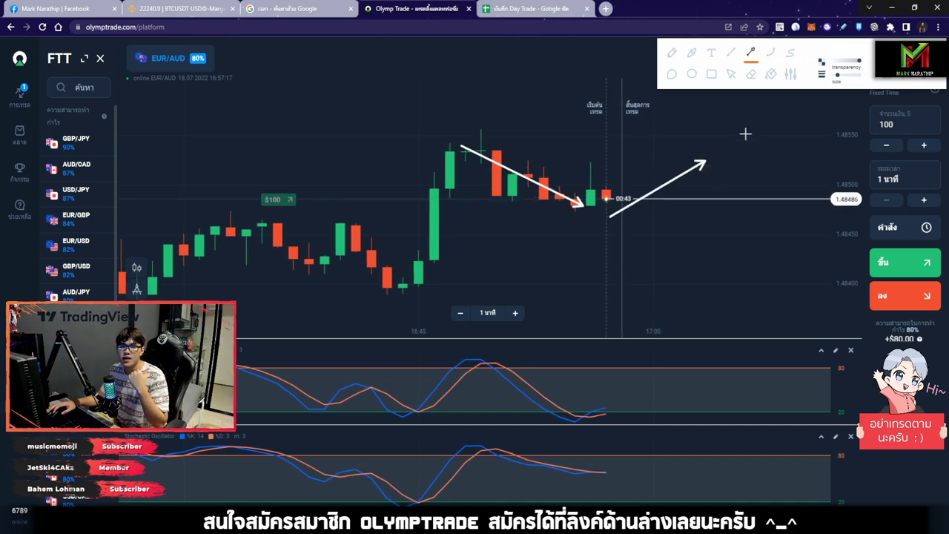
pyautogui.moveTo(417, 364); pyautogui.dragTo(828, 156)
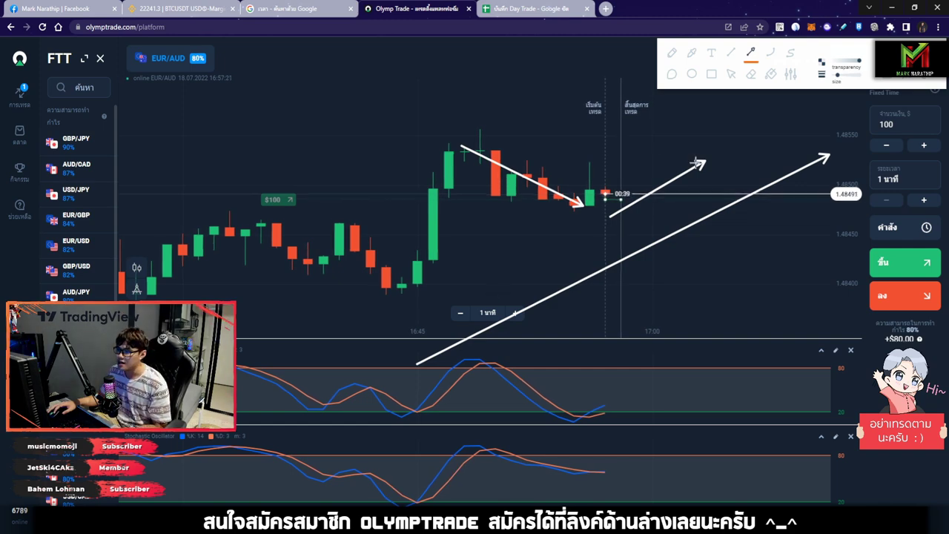
pyautogui.moveTo(627, 180); pyautogui.dragTo(667, 132)
# Box the latest upper-stochastic crossover, point downward arrows at it and at the current candle, and clear all drawings.
pyautogui.click(711, 74)
pyautogui.moveTo(571, 392); pyautogui.dragTo(621, 429)
pyautogui.moveTo(604, 143); pyautogui.dragTo(603, 180)
pyautogui.moveTo(580, 356); pyautogui.dragTo(584, 392)
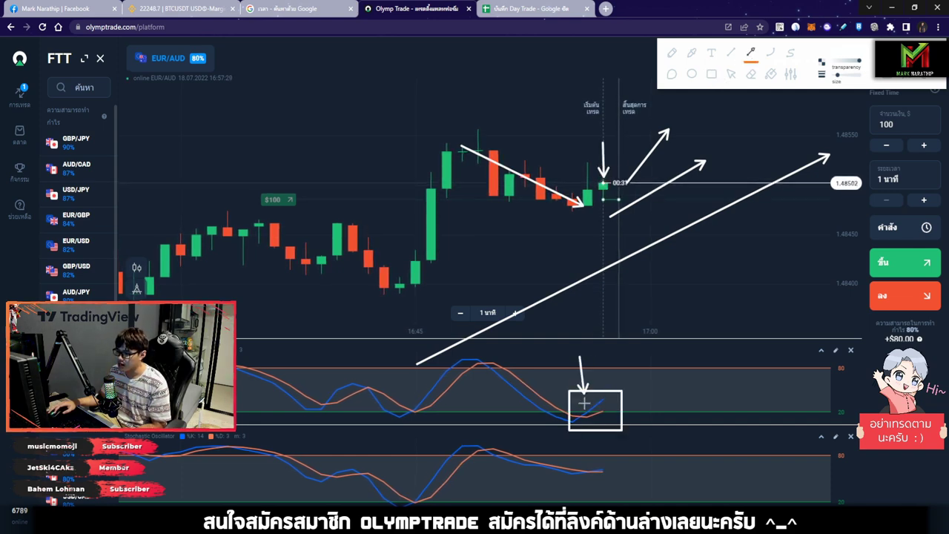
pyautogui.click(731, 73)
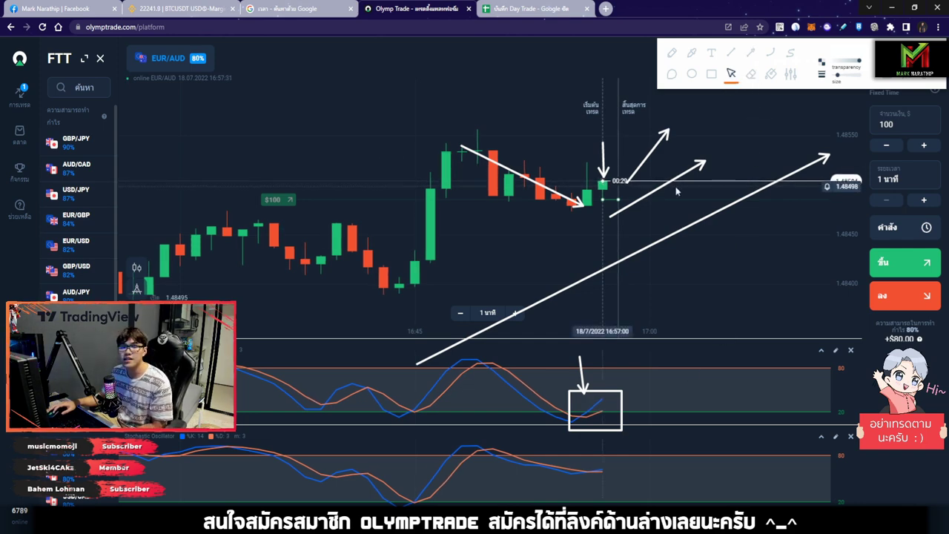
pyautogui.click(908, 80)
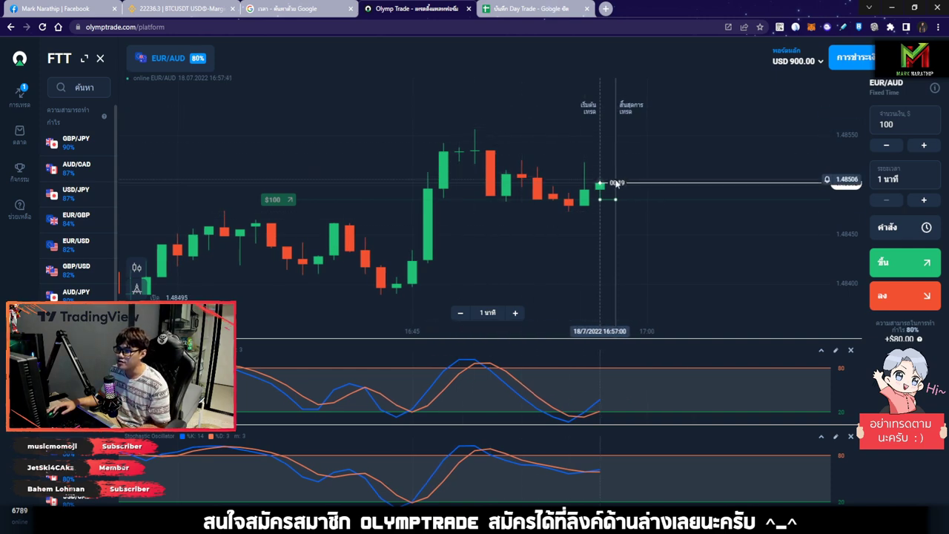
# Follow the EUR/AUD trade until it closes, and record an 80% profit for trade 1 in the Day Trade sheet.
pyautogui.scroll(-5, 598, 202)
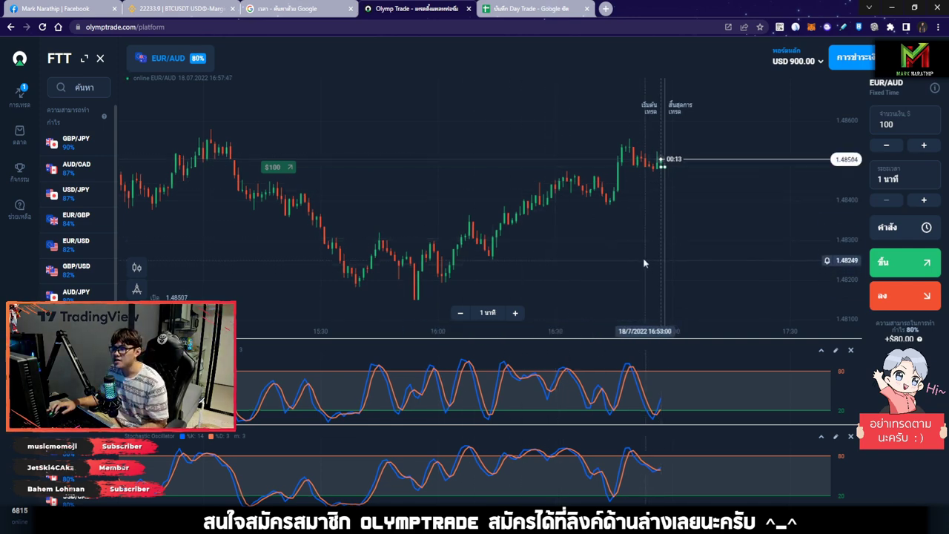
pyautogui.scroll(5, 716, 246)
pyautogui.scroll(3, 702, 237)
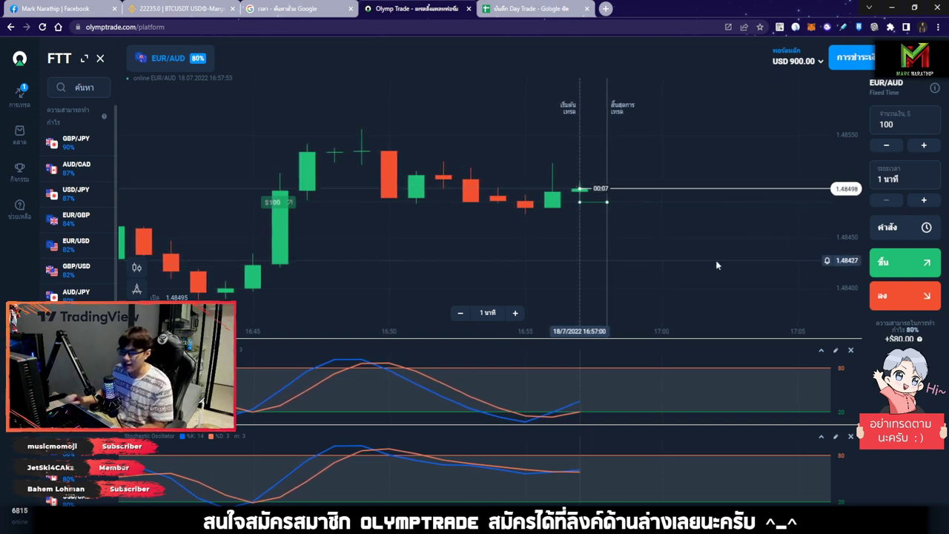
pyautogui.scroll(2, 670, 236)
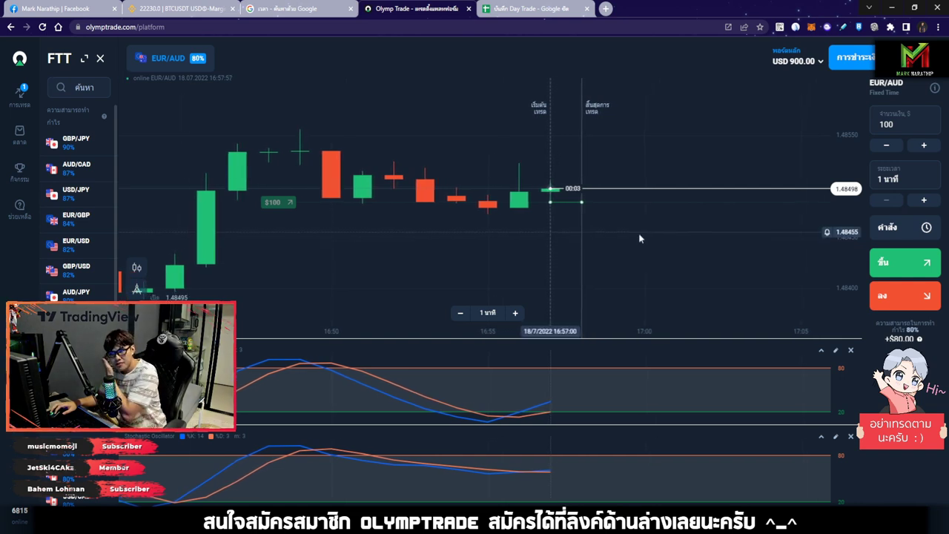
pyautogui.scroll(2, 581, 217)
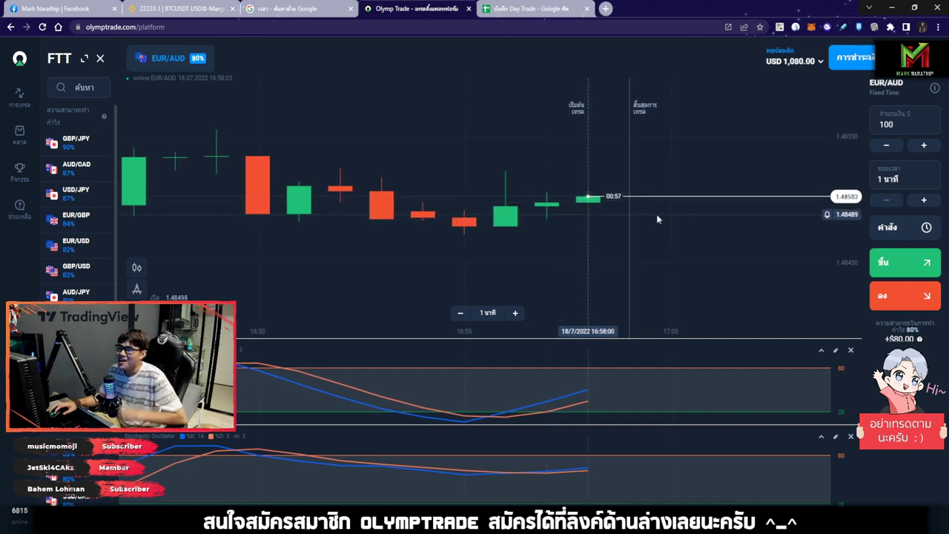
pyautogui.click(524, 8)
pyautogui.click(529, 237)
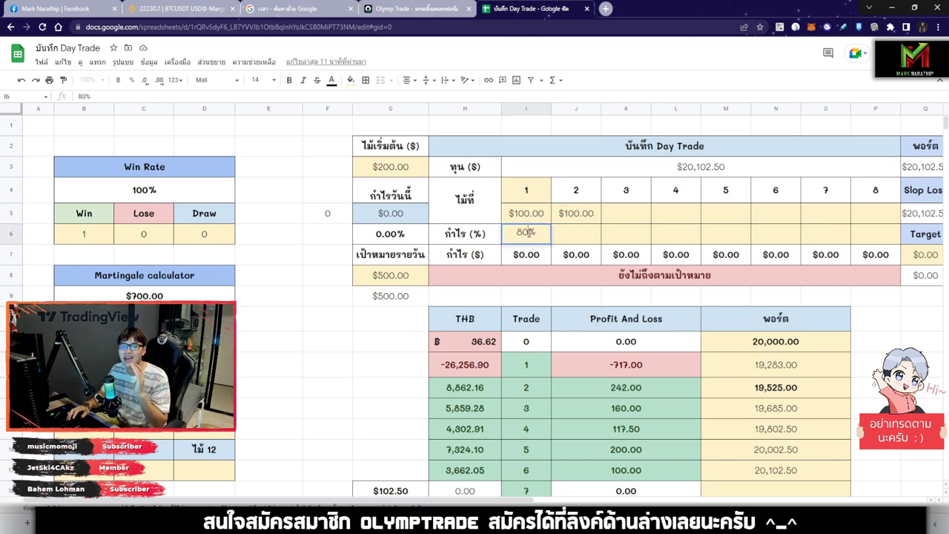
pyautogui.write('80%')
pyautogui.press('Return')
# Check today's profit and trade 2's stake in the Day Trade sheet against the Olymp Trade account and EUR/AUD chart.
pyautogui.click(415, 8)
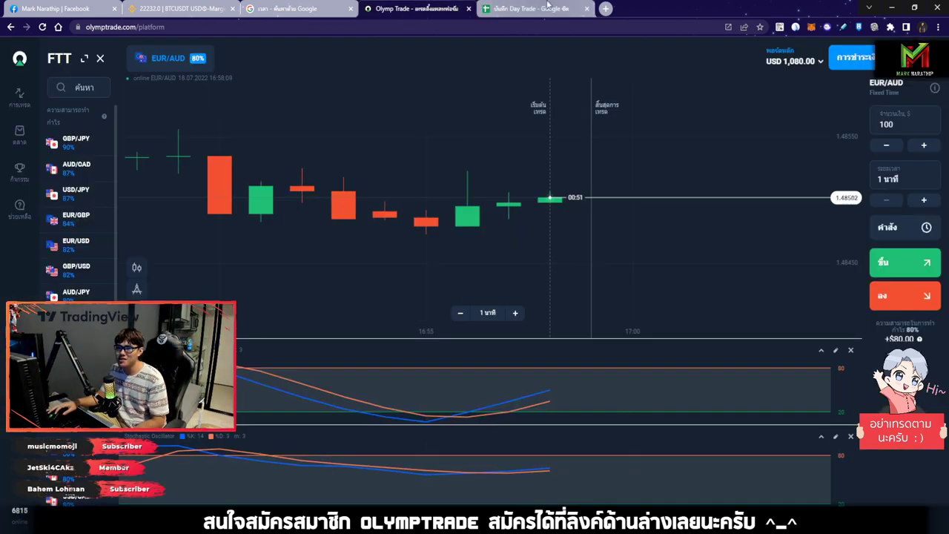
pyautogui.click(543, 8)
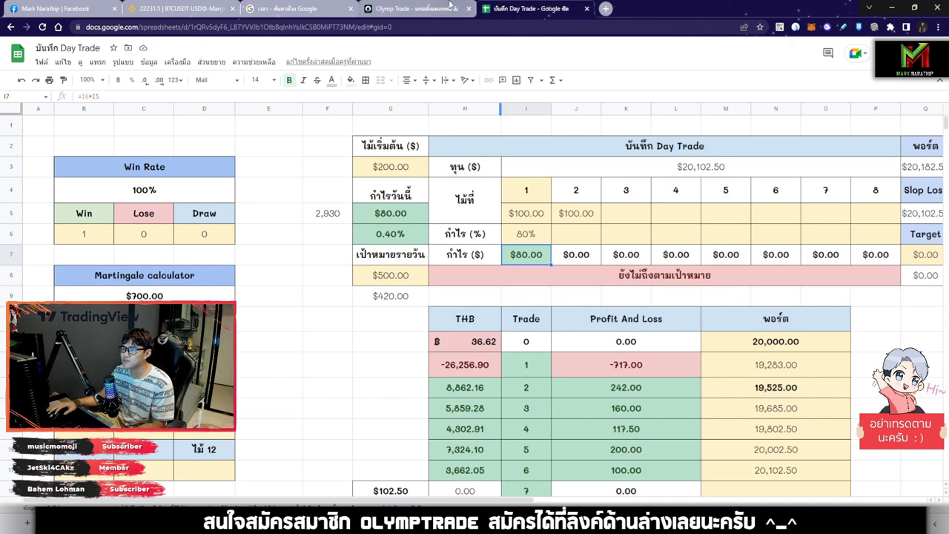
pyautogui.click(415, 8)
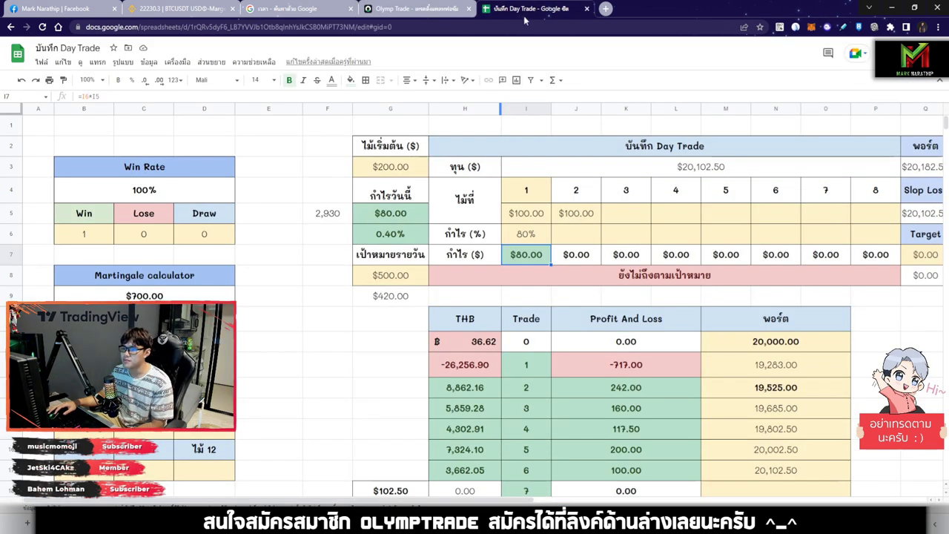
pyautogui.click(525, 9)
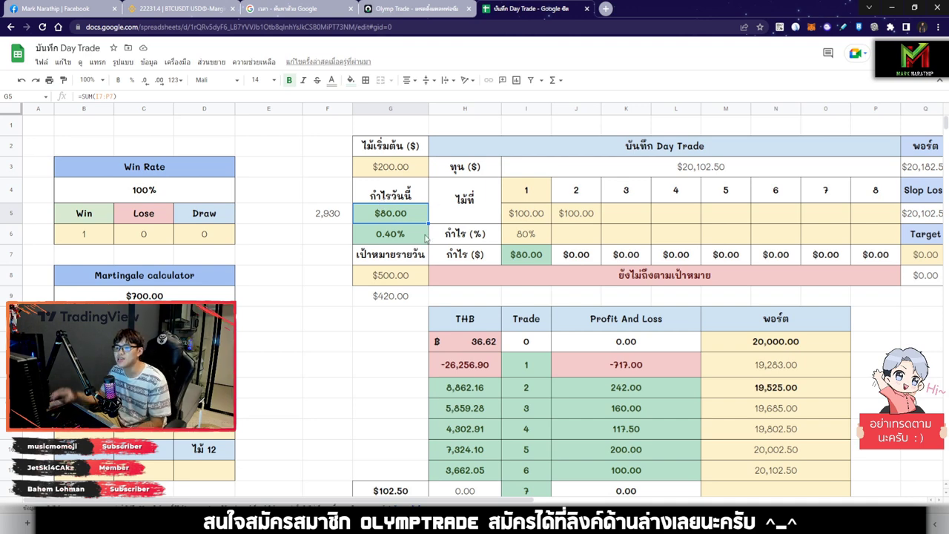
pyautogui.click(585, 234)
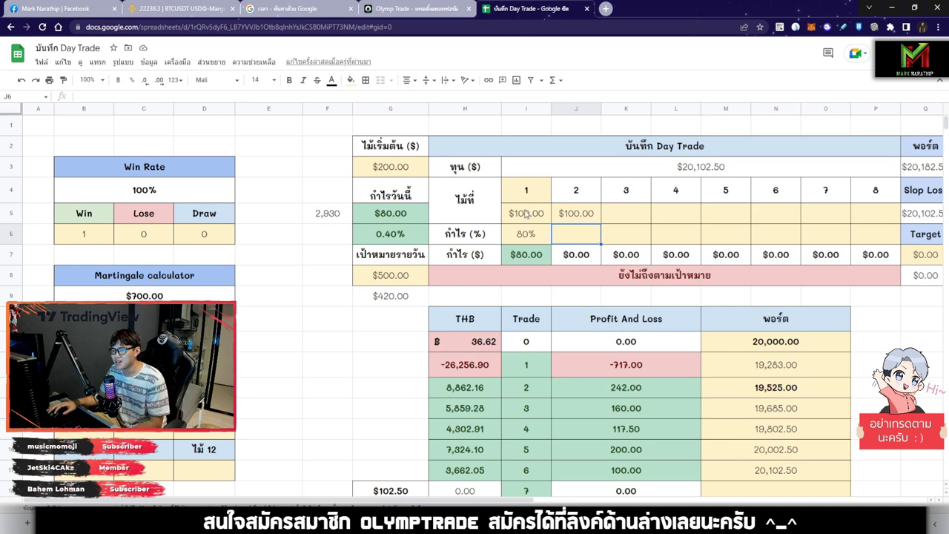
pyautogui.click(575, 215)
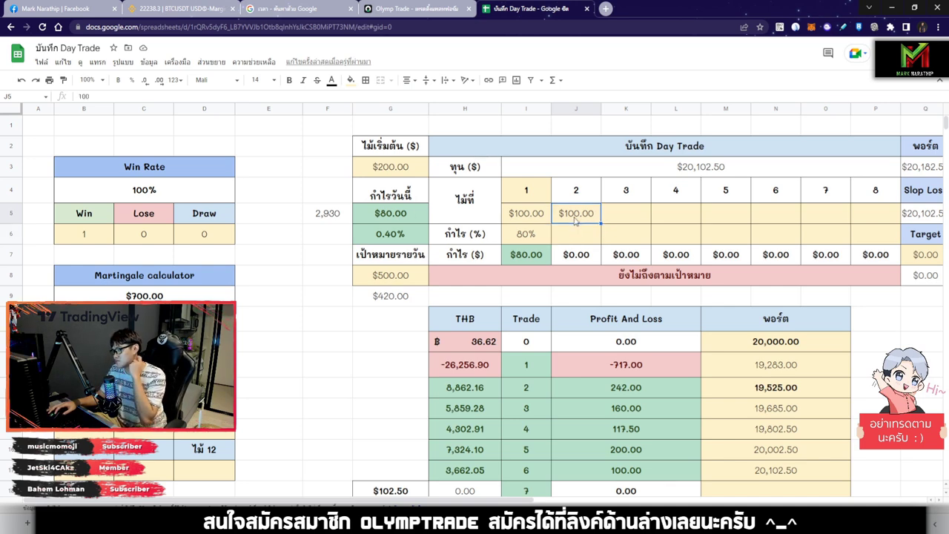
pyautogui.hotkey('ctrl', 'shift', 'Tab')
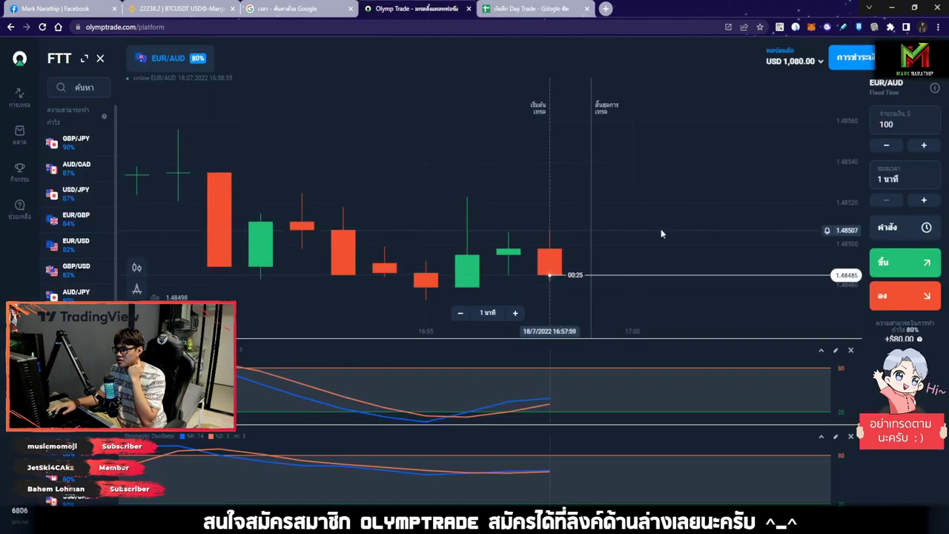
pyautogui.hotkey('ctrl', 'Tab')
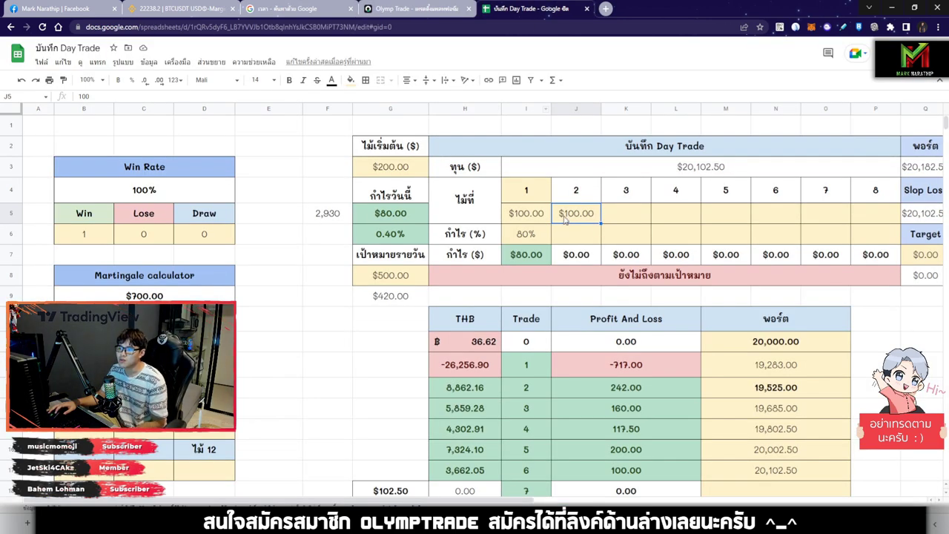
# Enter a -100% result for trade 2 in the Day Trade log and check its effect on today's profit.
pyautogui.click(586, 235)
pyautogui.write('80.')
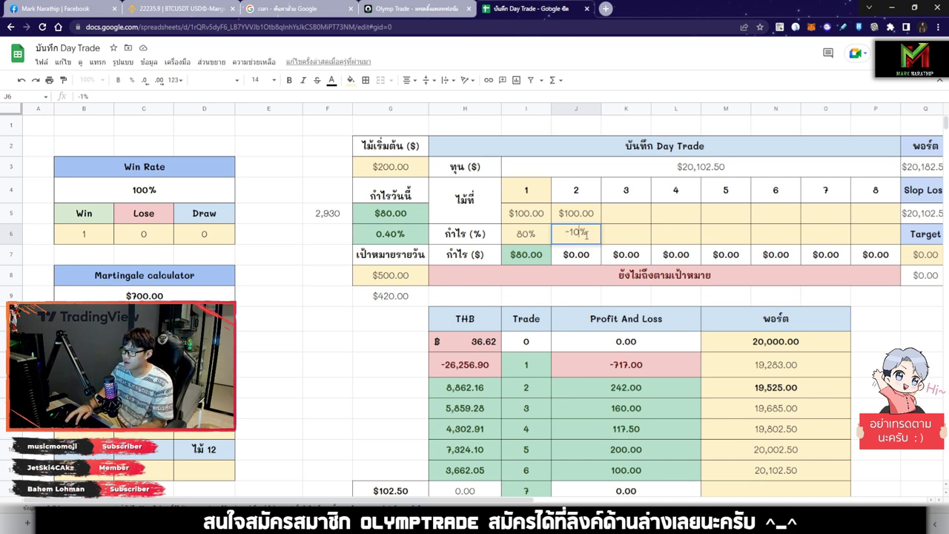
pyautogui.write('0')
pyautogui.press('Return')
pyautogui.click(383, 211)
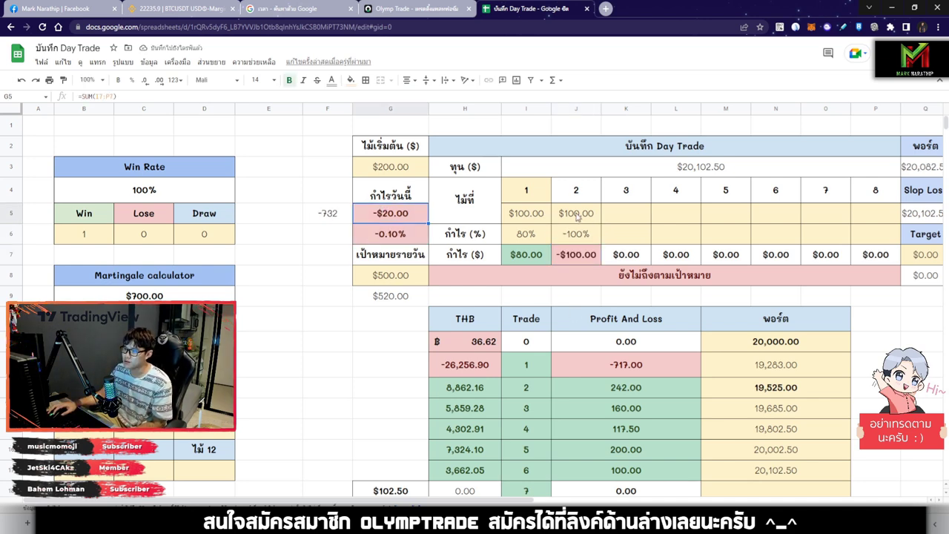
# Set trade 2's stake to $30 and check today's profit total.
pyautogui.click(577, 215)
pyautogui.write('30')
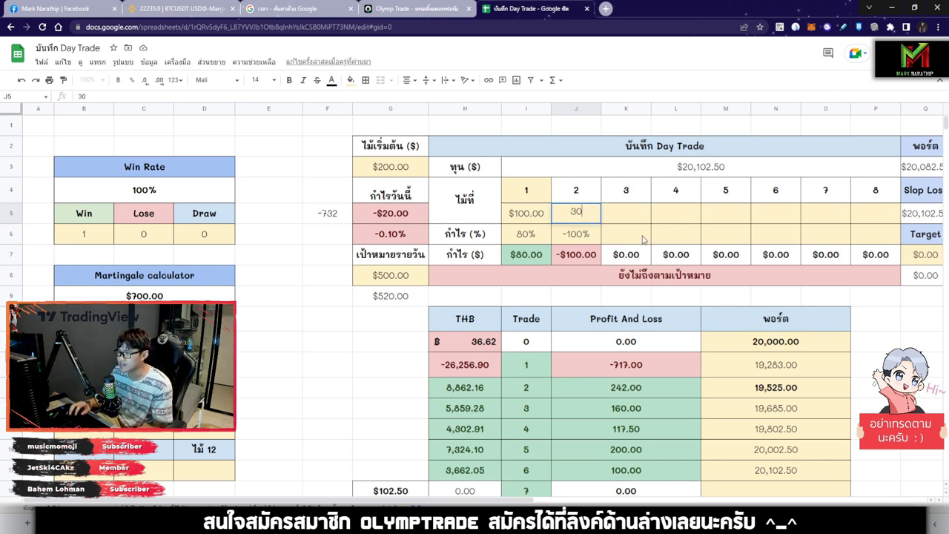
pyautogui.press('Return')
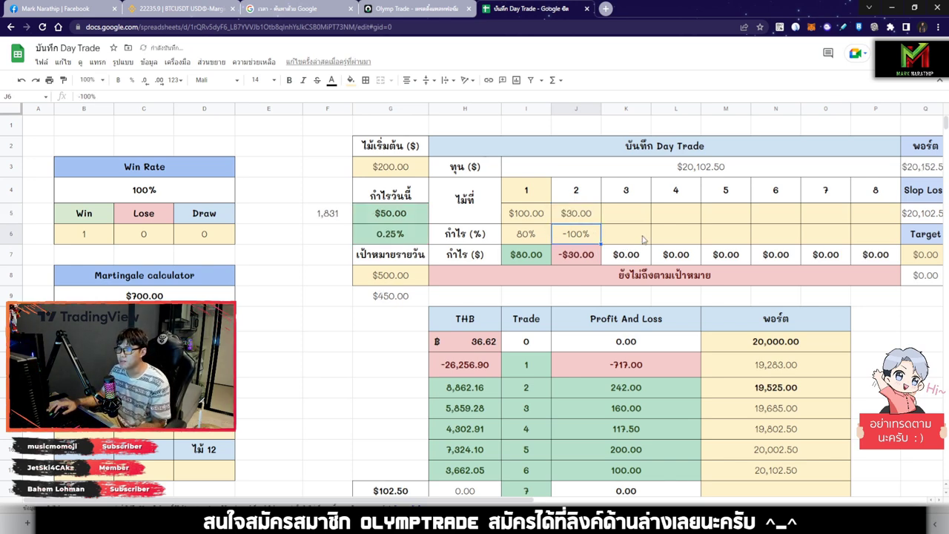
pyautogui.click(379, 219)
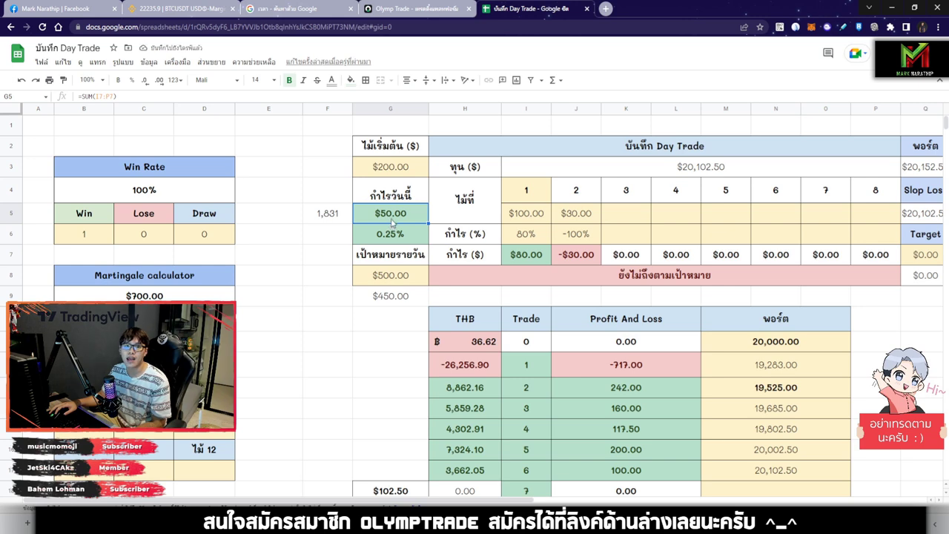
# Change trade 2's result to 80% and check today's profit total again.
pyautogui.click(575, 238)
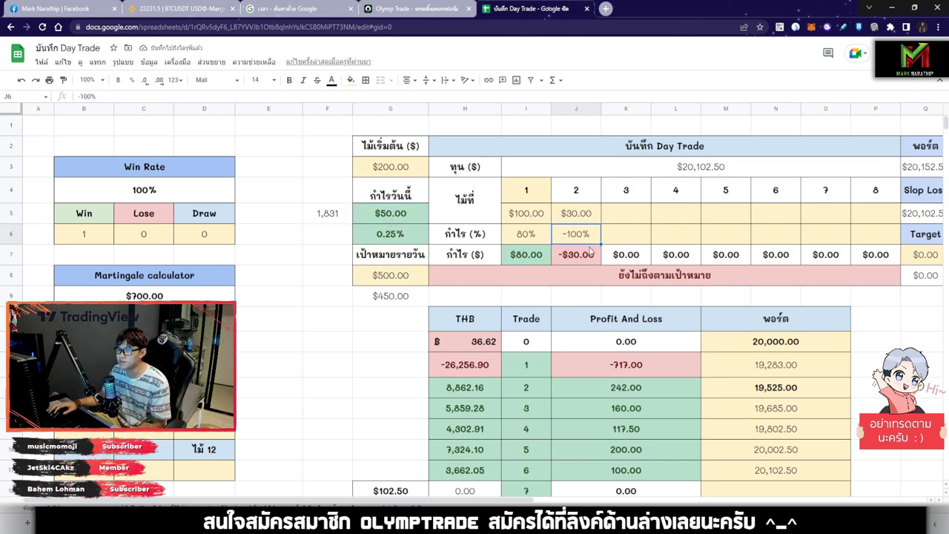
pyautogui.write('80%')
pyautogui.click(396, 219)
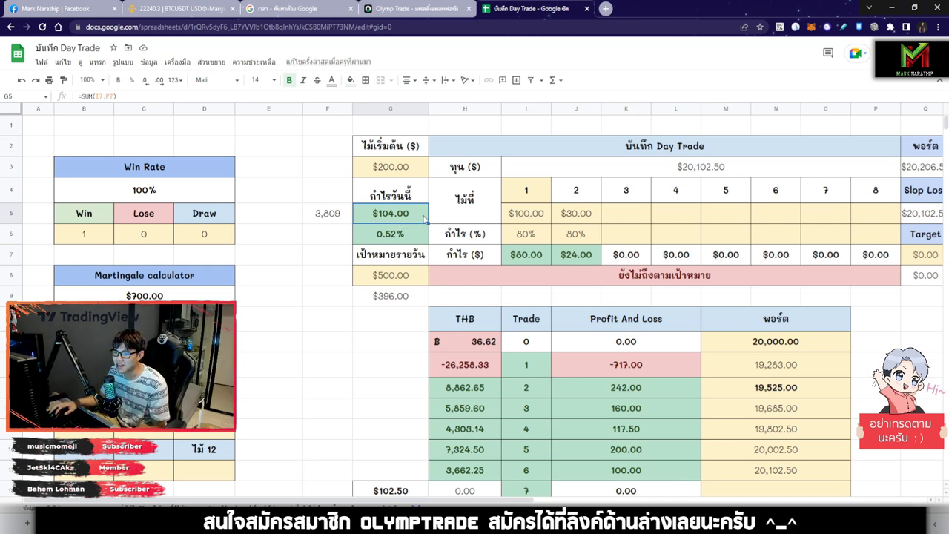
# Clear trade 2's profit percentage, check its stake, and switch back to the EUR/AUD chart on Olymp Trade.
pyautogui.click(584, 234)
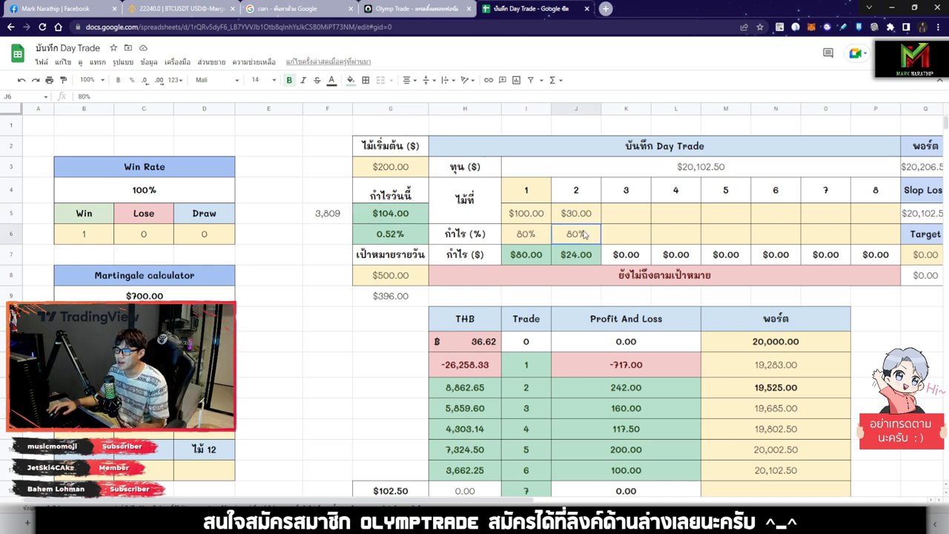
pyautogui.press('Delete')
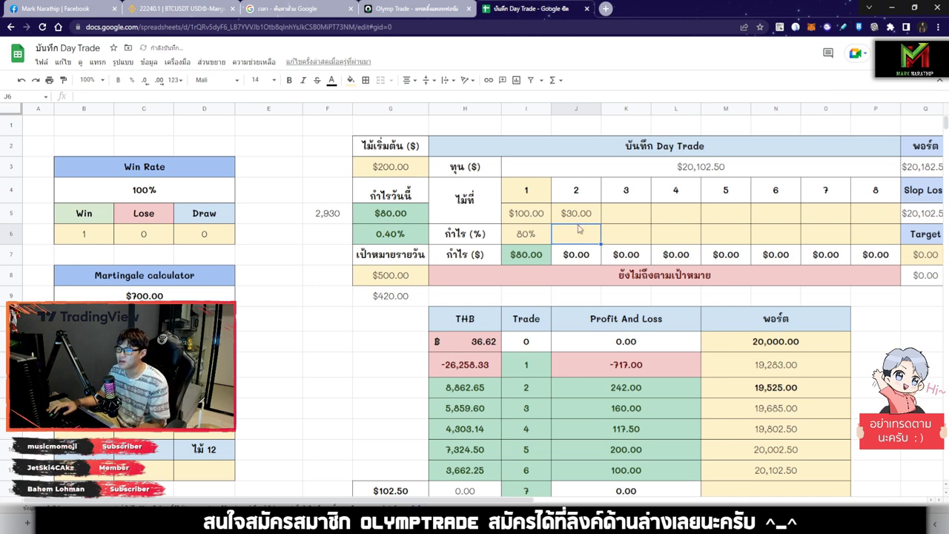
pyautogui.click(583, 209)
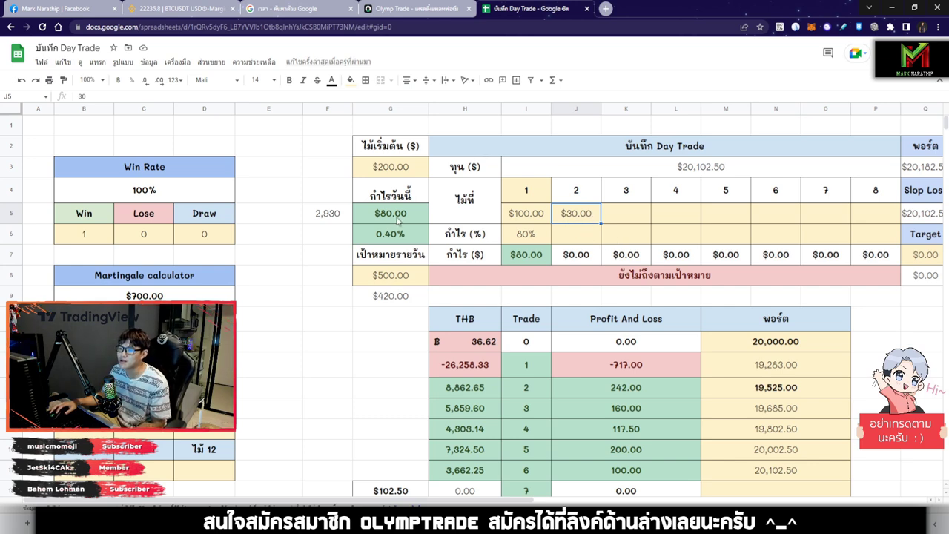
pyautogui.click(415, 9)
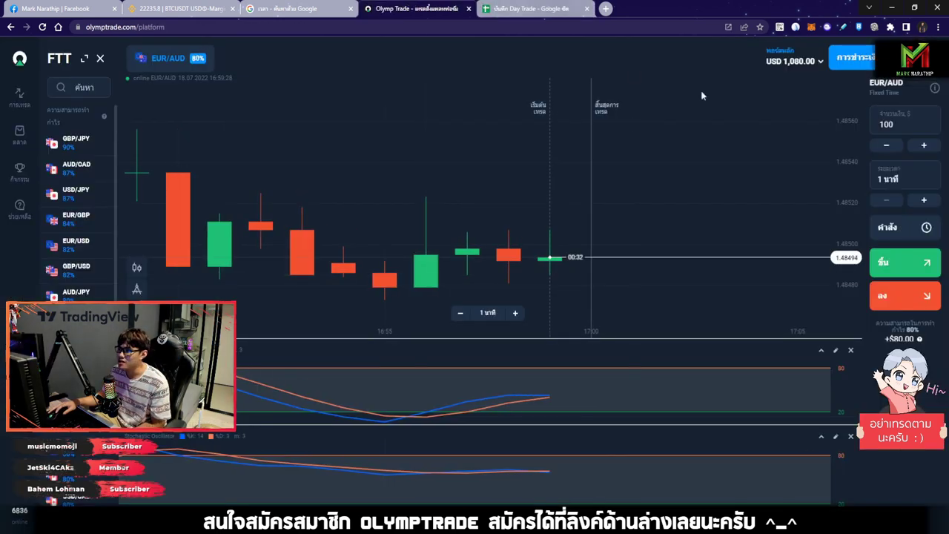
# Review trade 2's stake in the Day Trade log and compare it with the wider EUR/AUD chart on Olymp Trade.
pyautogui.click(537, 10)
pyautogui.press('Down')
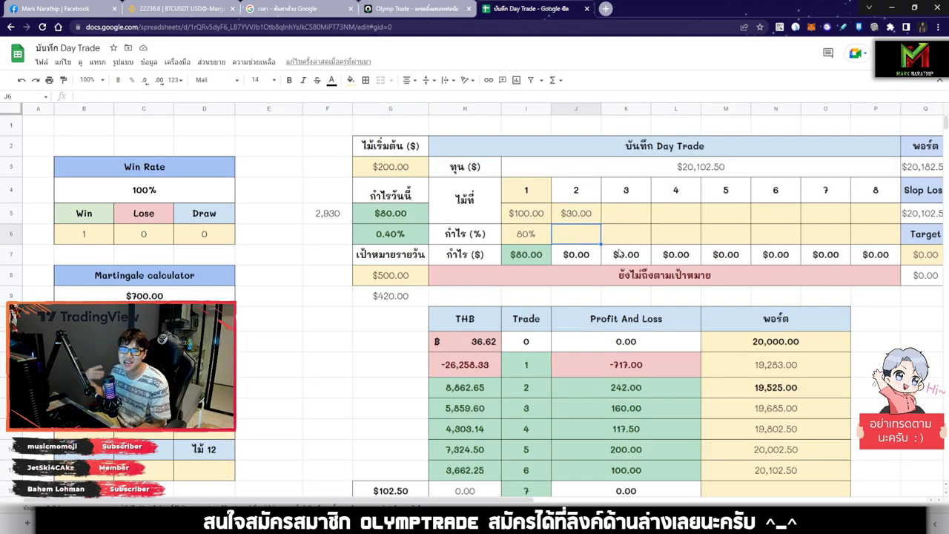
pyautogui.click(419, 9)
pyautogui.scroll(-5, 663, 210)
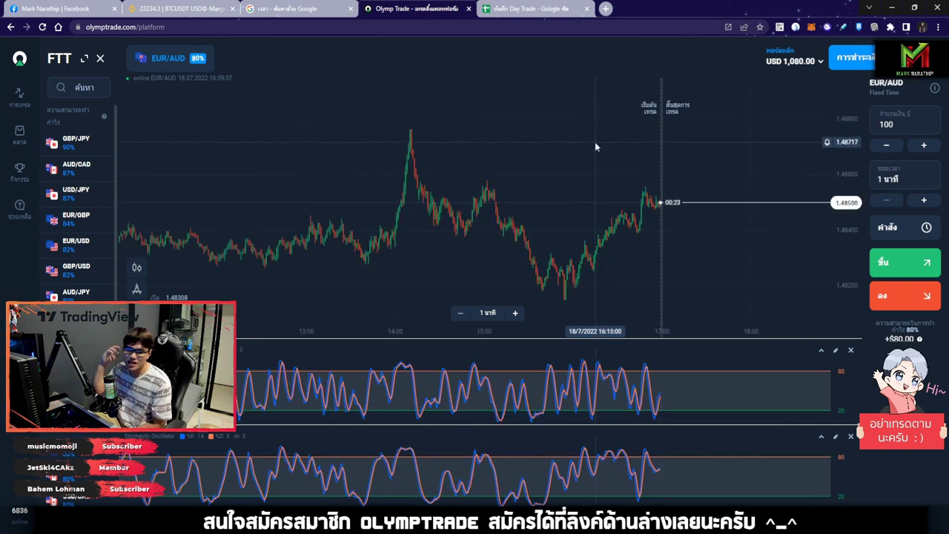
pyautogui.click(530, 8)
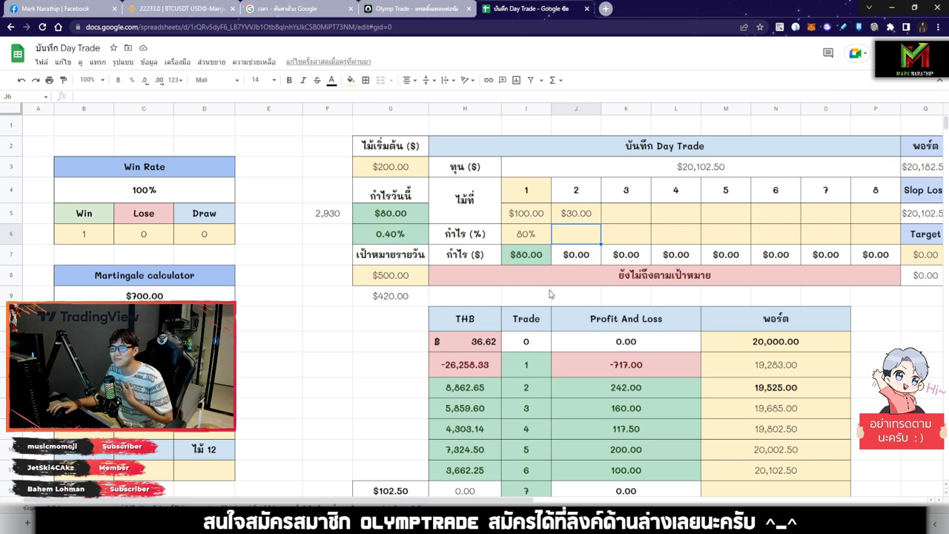
pyautogui.click(383, 7)
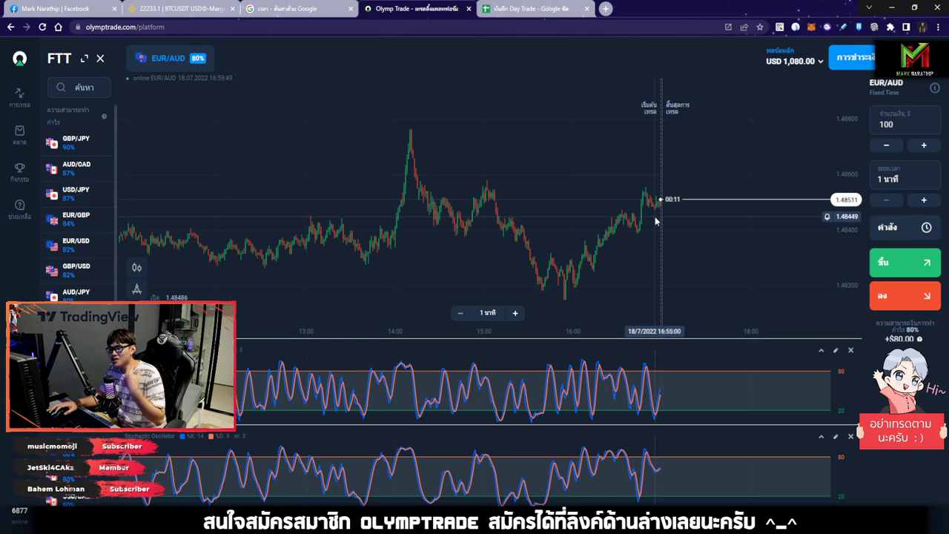
# Browse the charts of the listed currency pairs, from GBP/JPY through AUD/JPY and EUR/CAD, and open GBP/AUD.
pyautogui.click(77, 152)
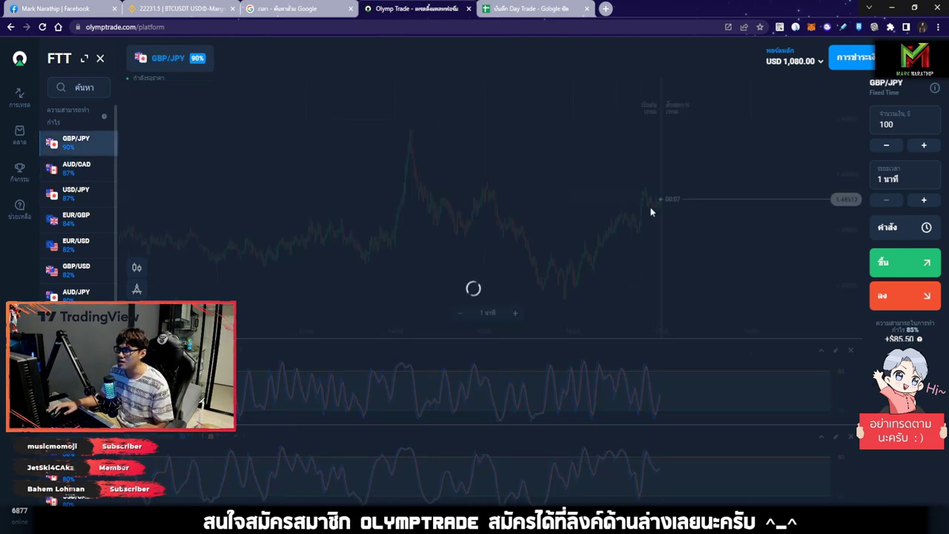
pyautogui.click(87, 216)
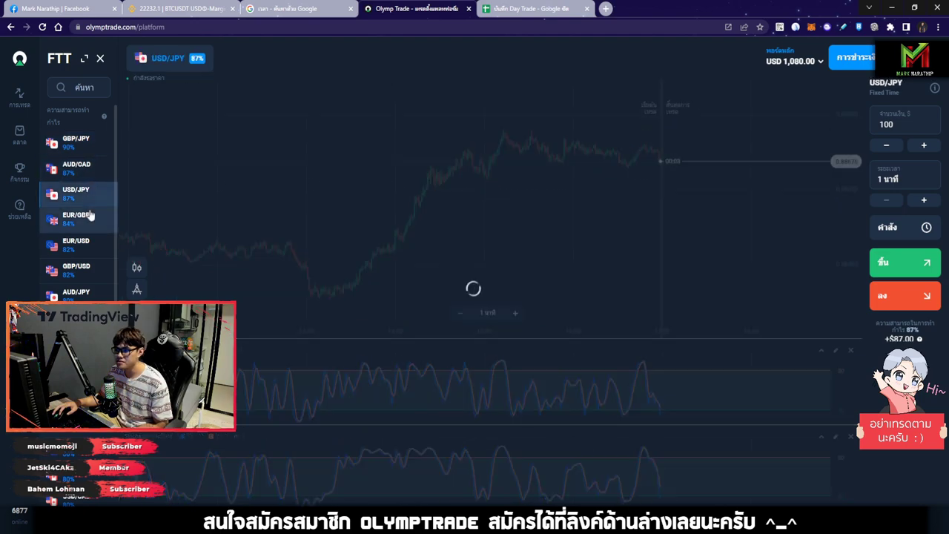
pyautogui.click(100, 250)
pyautogui.click(96, 271)
pyautogui.click(93, 293)
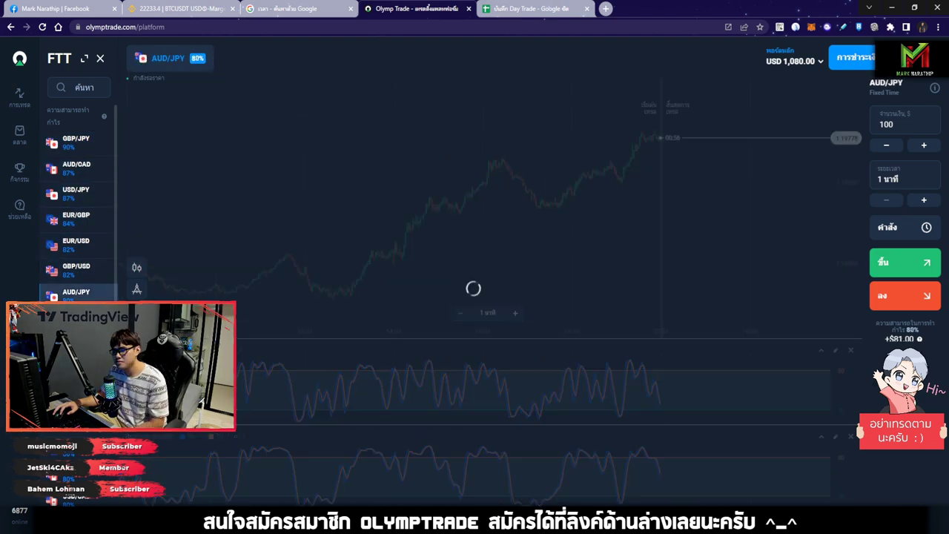
pyautogui.press('Down')
pyautogui.press('Down')
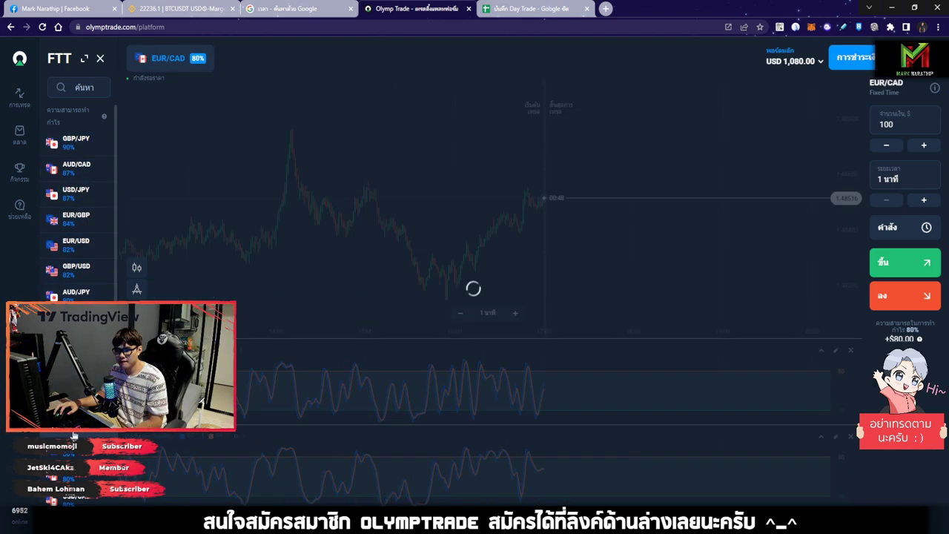
pyautogui.press('Down')
pyautogui.press('Down')
pyautogui.press('Down')
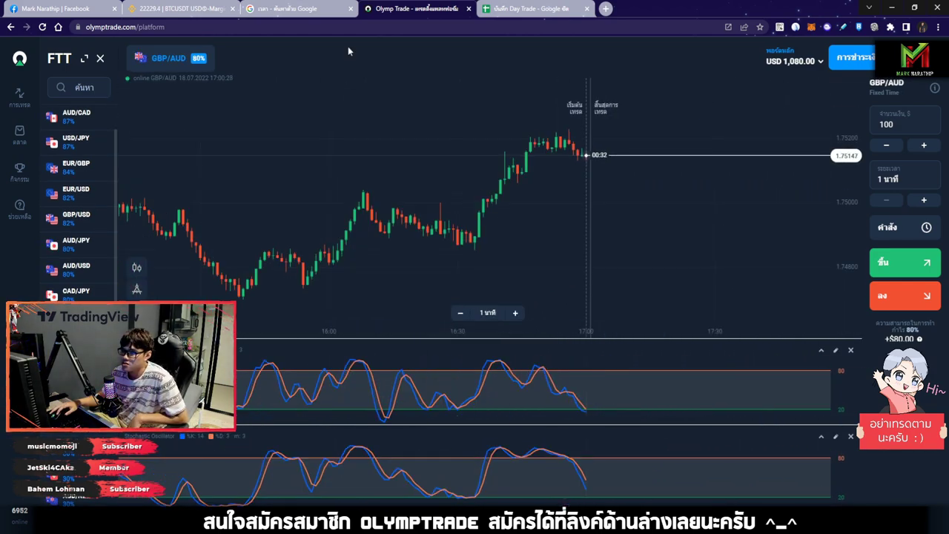
# Examine the recent GBP/AUD candles and both stochastic oscillators at closer and wider ranges.
pyautogui.scroll(2, 563, 148)
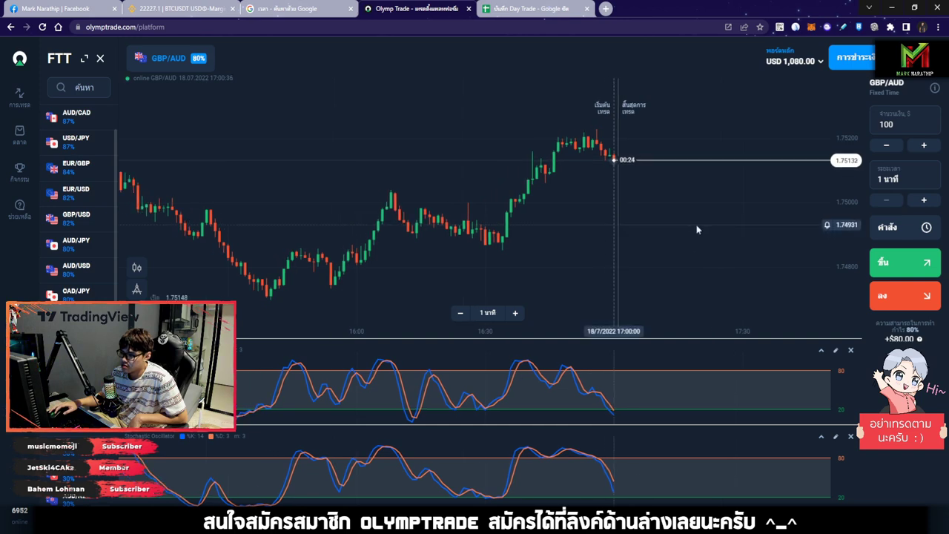
pyautogui.scroll(2, 630, 221)
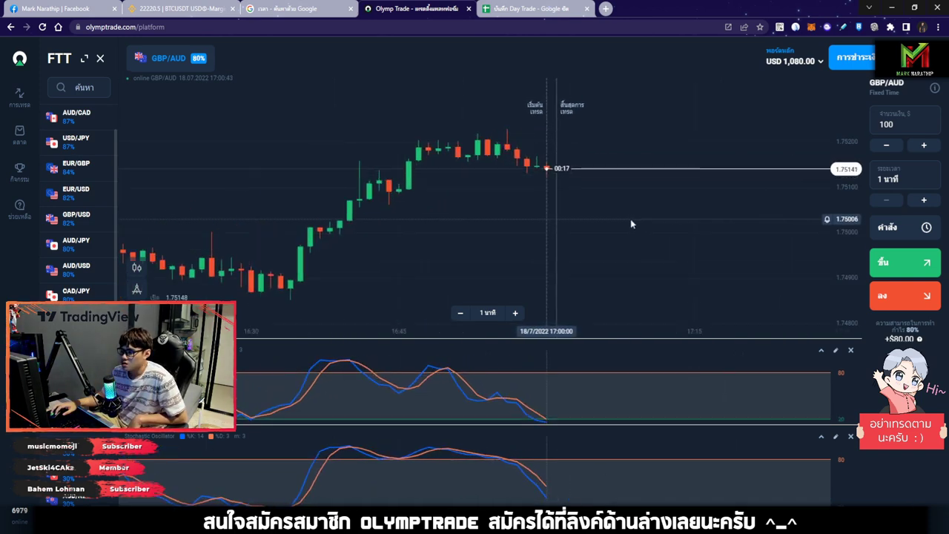
pyautogui.scroll(3, 590, 224)
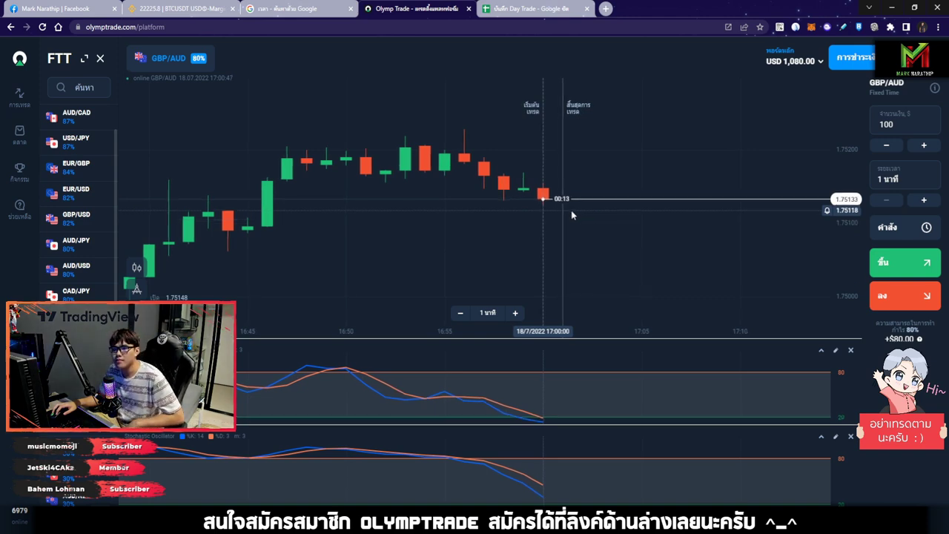
pyautogui.scroll(-3, 637, 221)
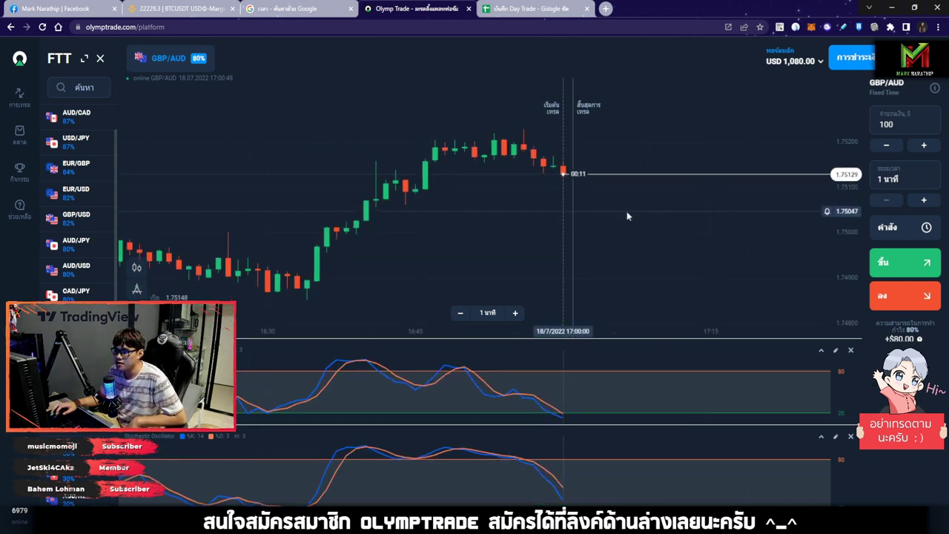
pyautogui.scroll(-2, 630, 215)
pyautogui.scroll(-1, 614, 206)
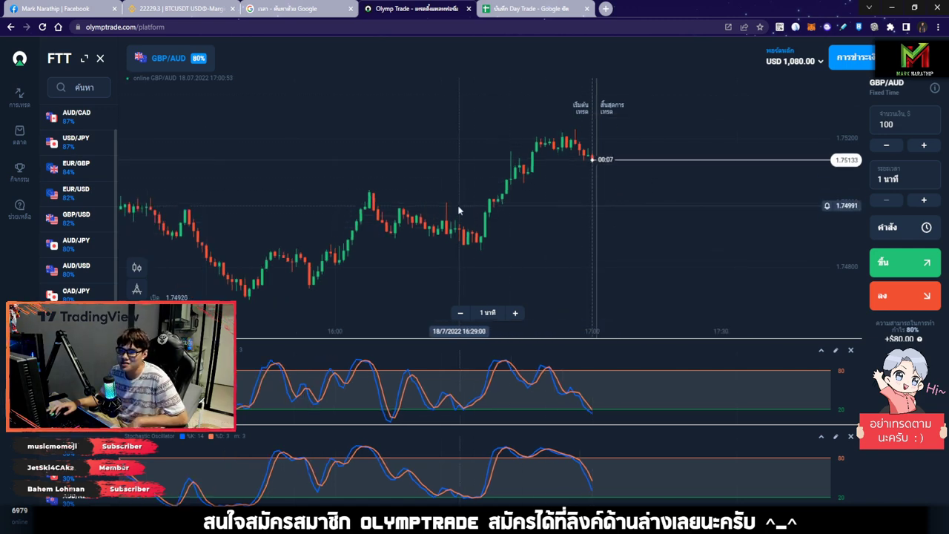
pyautogui.scroll(2, 593, 220)
pyautogui.scroll(3, 601, 224)
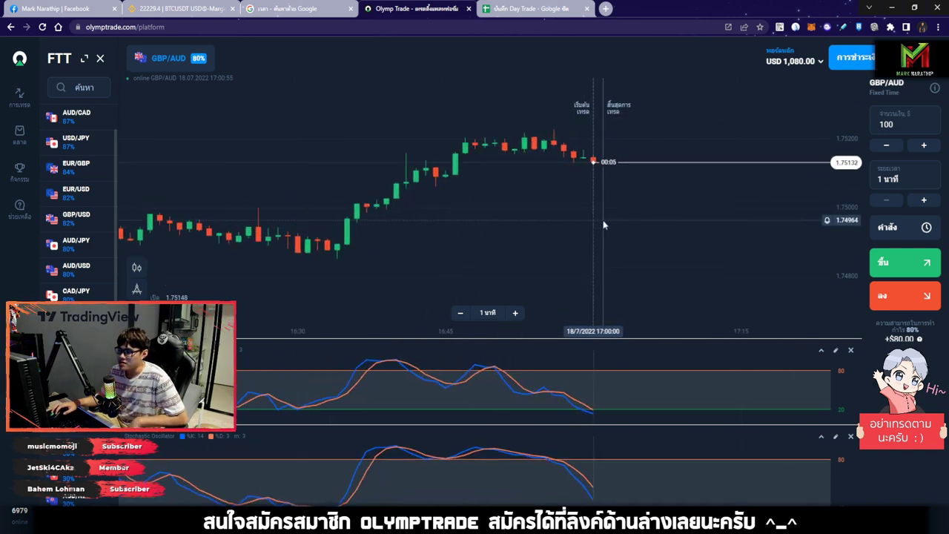
# Draw a rectangle around the latest lines near the 20 level on the upper stochastic oscillator.
pyautogui.click(796, 27)
pyautogui.click(710, 72)
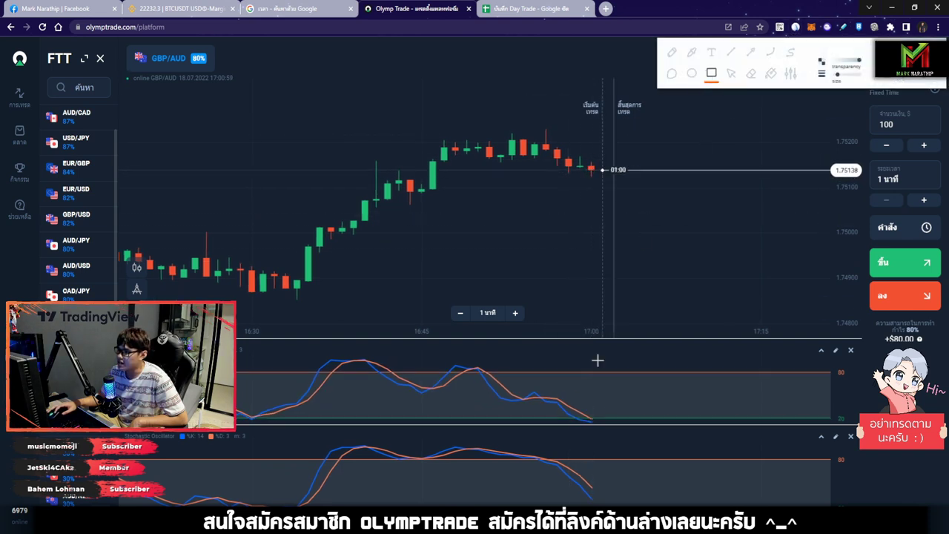
pyautogui.moveTo(581, 395); pyautogui.dragTo(634, 432)
pyautogui.click(731, 73)
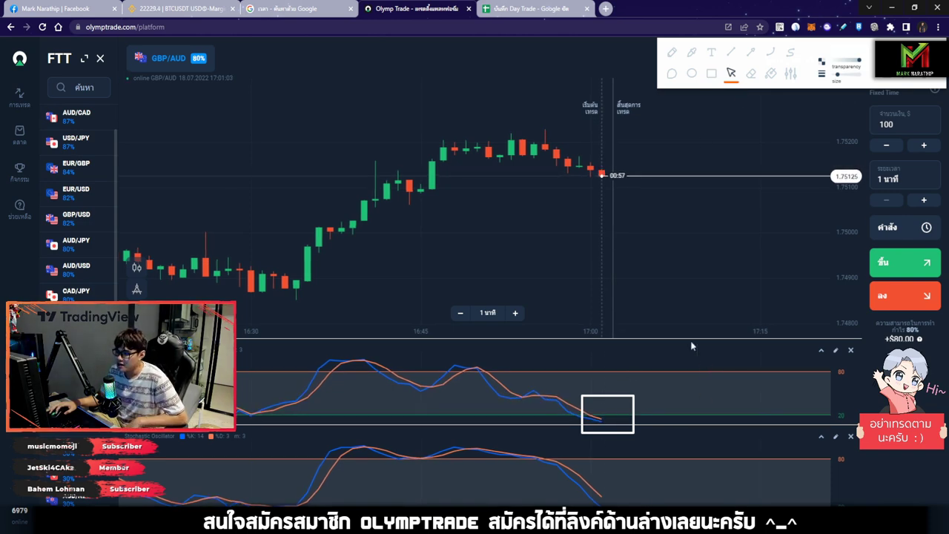
# Examine the earlier GBP/AUD price history for the overall trend and return to the latest candles.
pyautogui.scroll(-2, 448, 269)
pyautogui.scroll(-6, 635, 263)
pyautogui.scroll(-6, 780, 219)
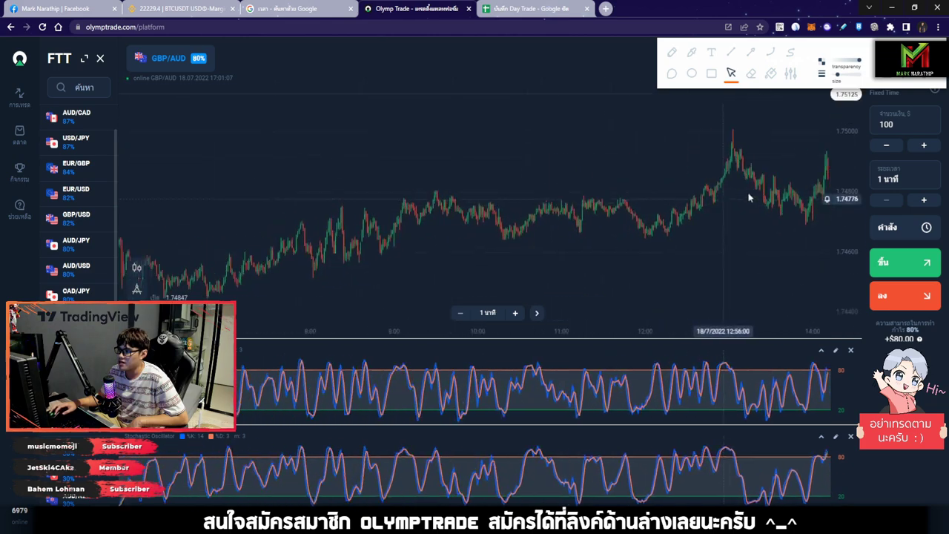
pyautogui.hscroll(8, 507, 276)
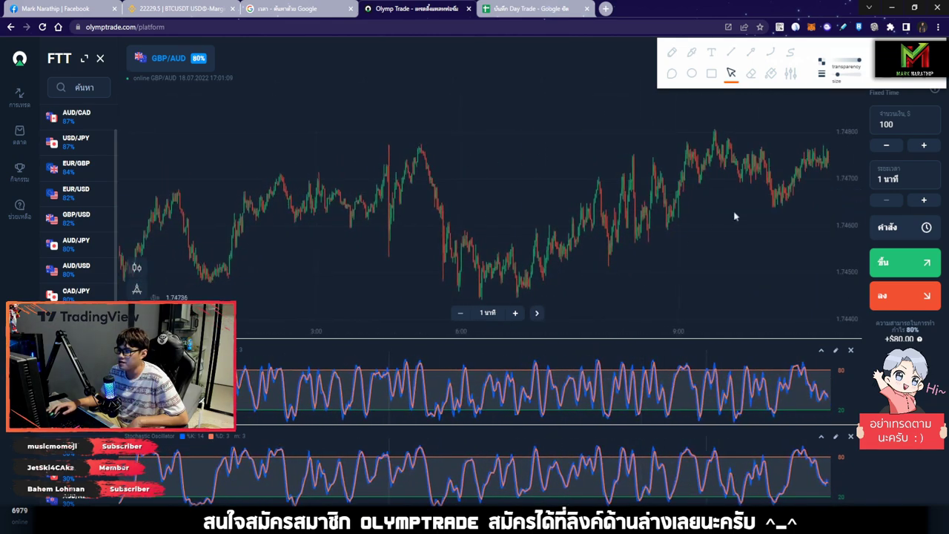
pyautogui.hscroll(8, 591, 239)
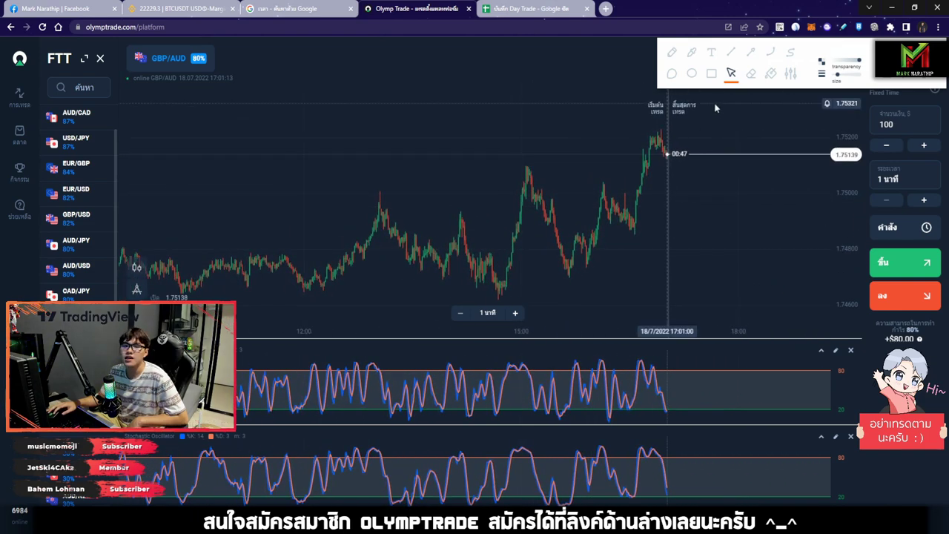
pyautogui.scroll(6, 689, 205)
# Draw arrows on the GBP/AUD chart marking the overall uptrend, the recent pullback and the expected rise.
pyautogui.click(751, 52)
pyautogui.moveTo(356, 287); pyautogui.dragTo(704, 153)
pyautogui.moveTo(378, 304); pyautogui.dragTo(593, 217)
pyautogui.moveTo(595, 234); pyautogui.dragTo(718, 160)
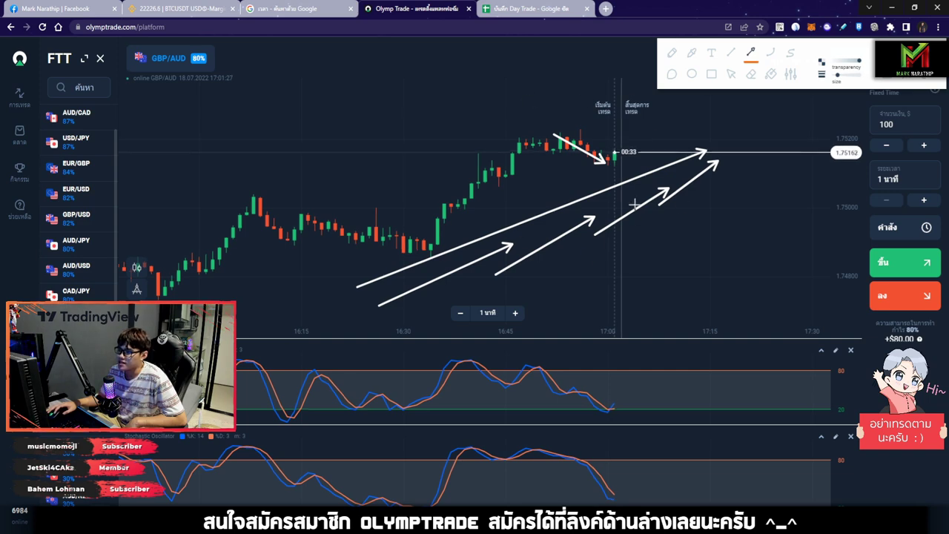
pyautogui.moveTo(625, 159); pyautogui.dragTo(675, 112)
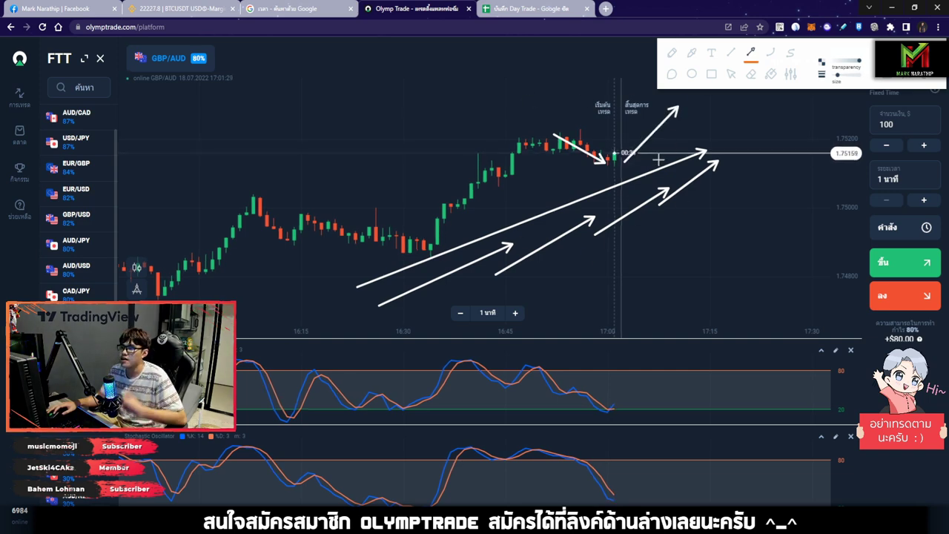
pyautogui.moveTo(399, 318)
pyautogui.mouseDown()
pyautogui.moveTo(519, 264)
pyautogui.moveTo(580, 254)
pyautogui.mouseUp()
pyautogui.moveTo(593, 266); pyautogui.dragTo(688, 226)
pyautogui.moveTo(695, 223); pyautogui.dragTo(765, 165)
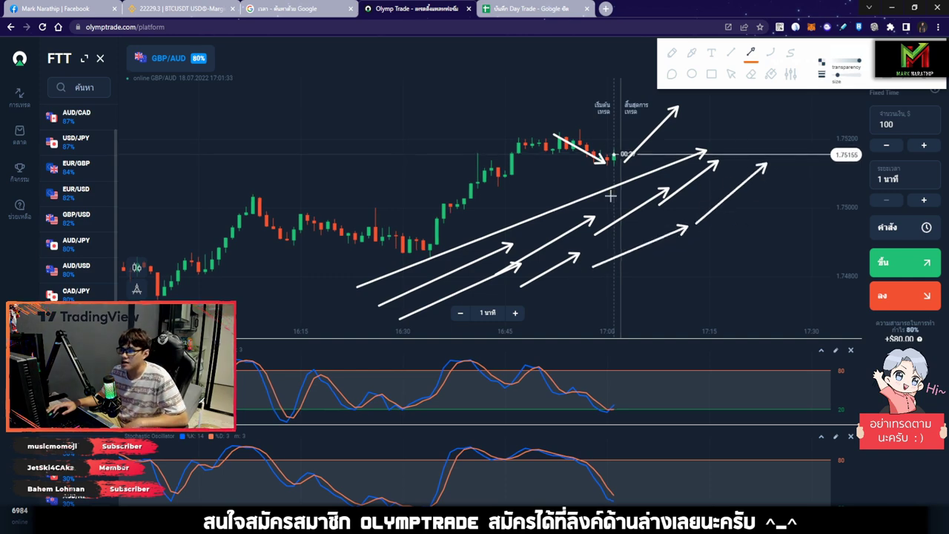
# Draw a small rectangle around the latest crossover on the upper stochastic oscillator and clear all the annotations.
pyautogui.click(710, 75)
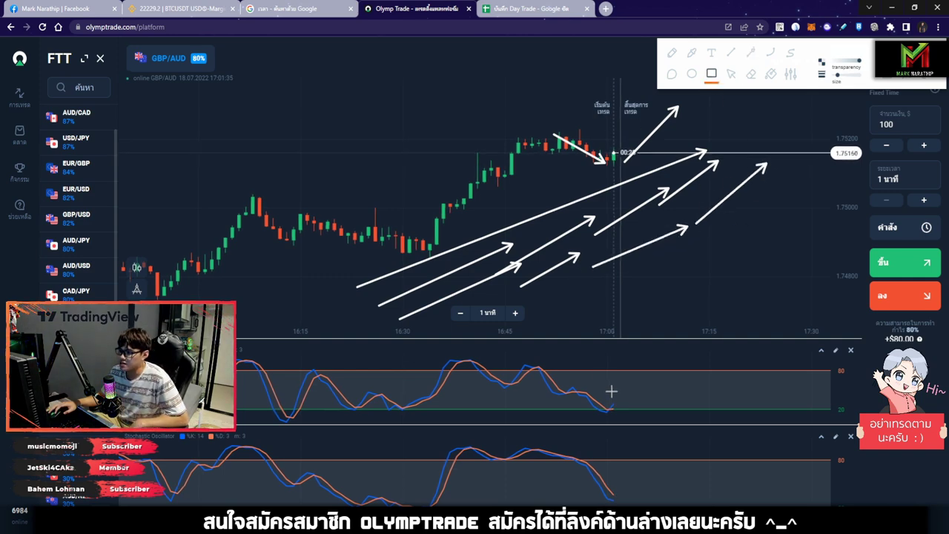
pyautogui.click(731, 73)
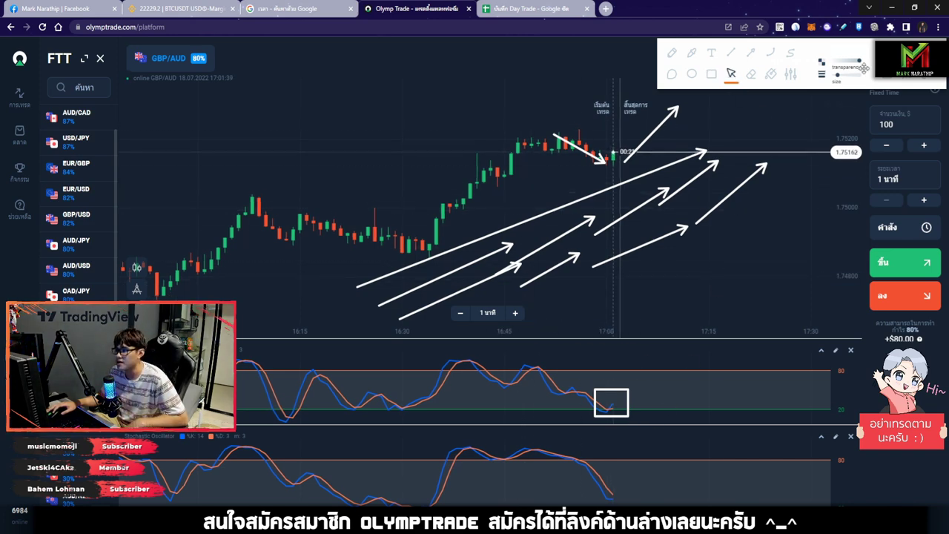
pyautogui.press('Escape')
# Check the latest GBP/AUD candles up close and open a $100 one-minute up position.
pyautogui.scroll(2, 636, 191)
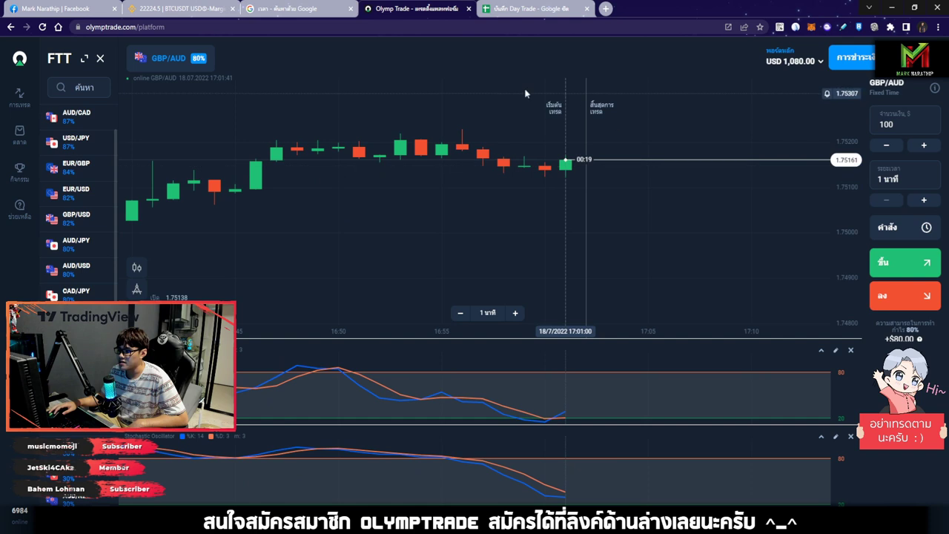
pyautogui.scroll(2, 655, 180)
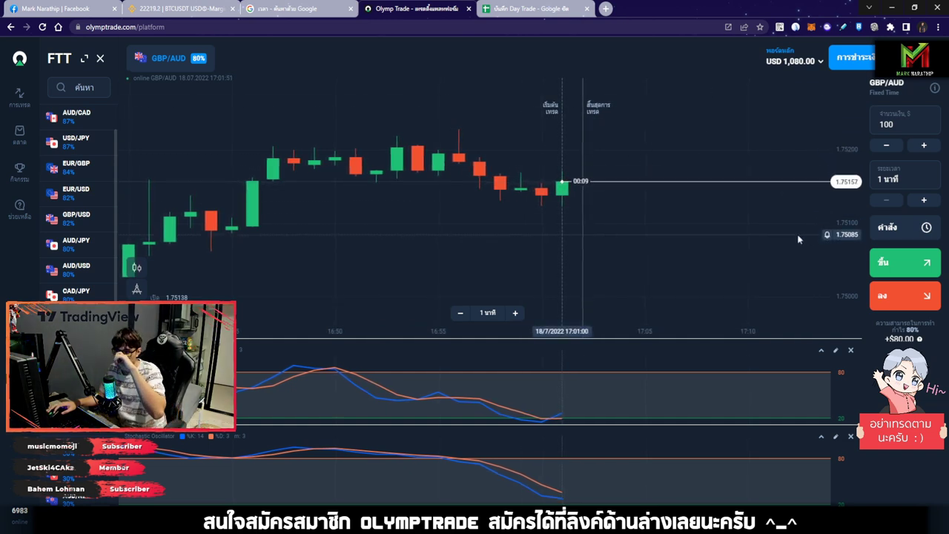
pyautogui.scroll(2, 796, 247)
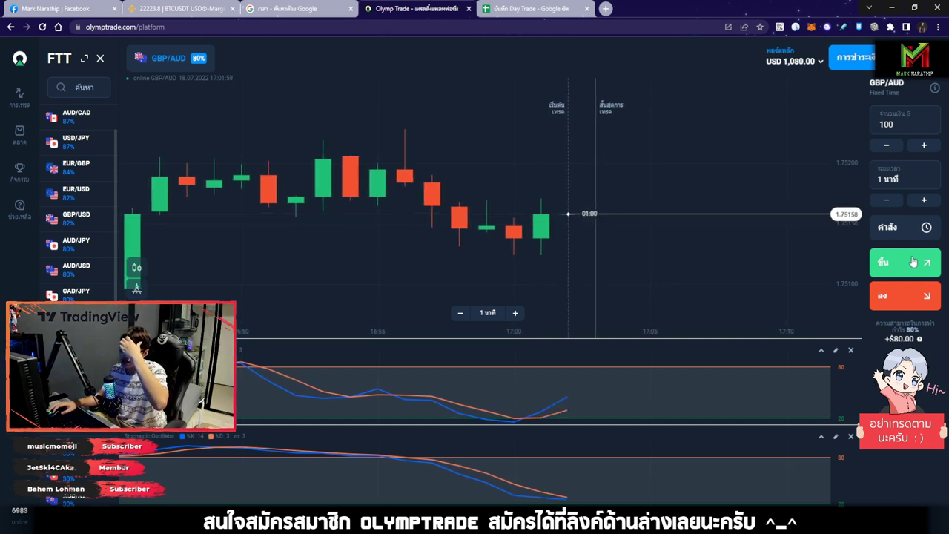
pyautogui.click(909, 259)
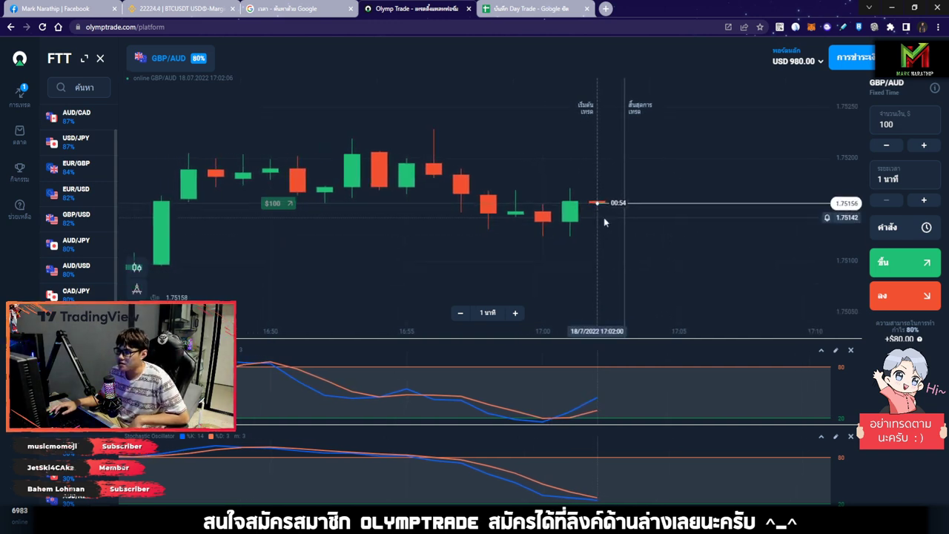
# Check trade 2's entry in the Day Trade log and monitor the open position on the GBP/AUD chart.
pyautogui.click(530, 9)
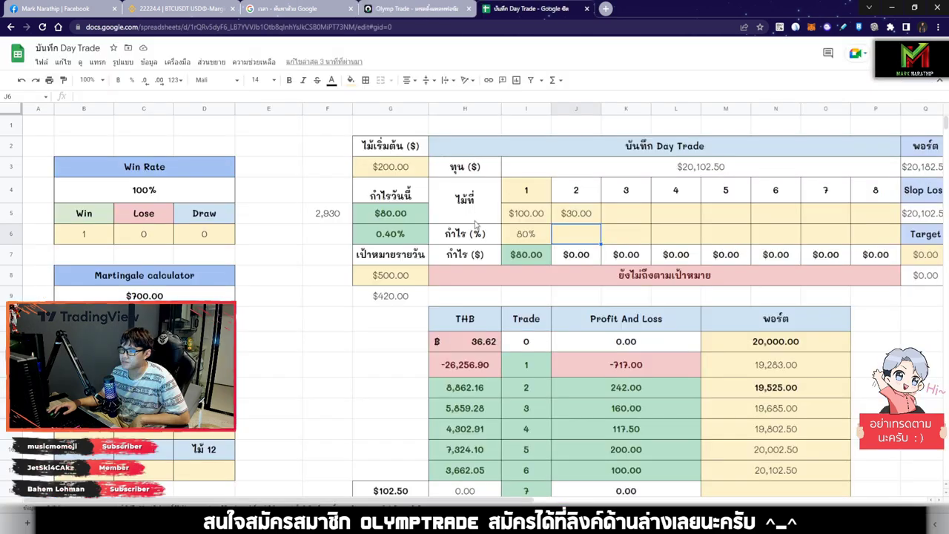
pyautogui.click(415, 9)
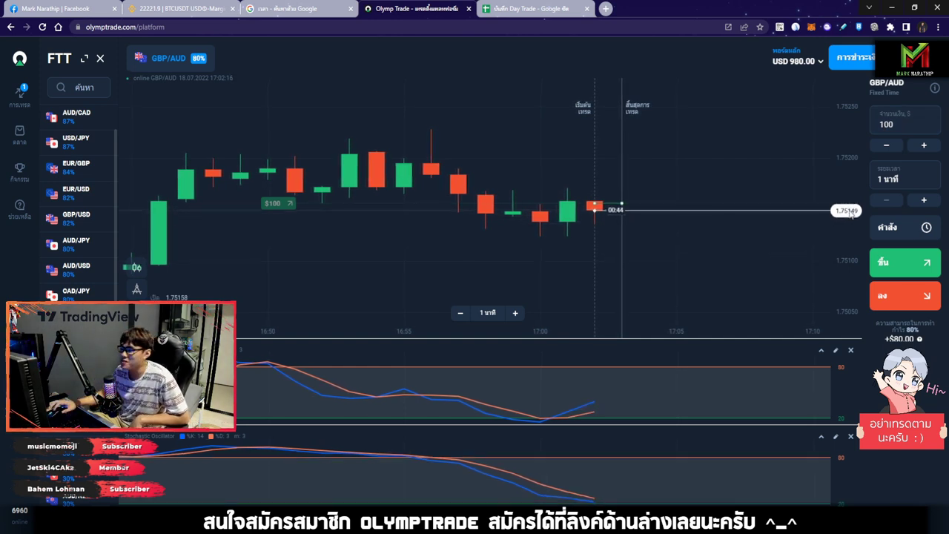
pyautogui.scroll(-4, 618, 215)
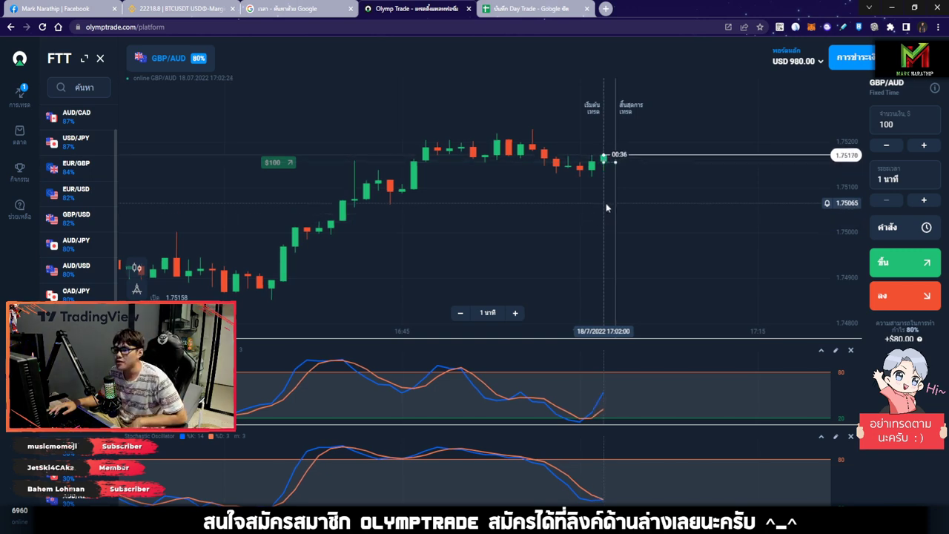
pyautogui.scroll(-1, 620, 212)
pyautogui.scroll(-6, 576, 214)
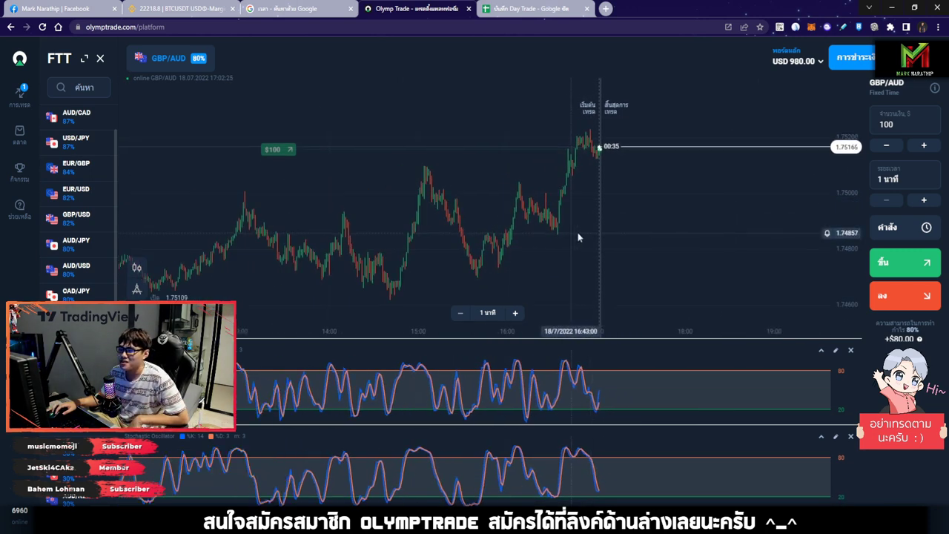
pyautogui.scroll(5, 712, 211)
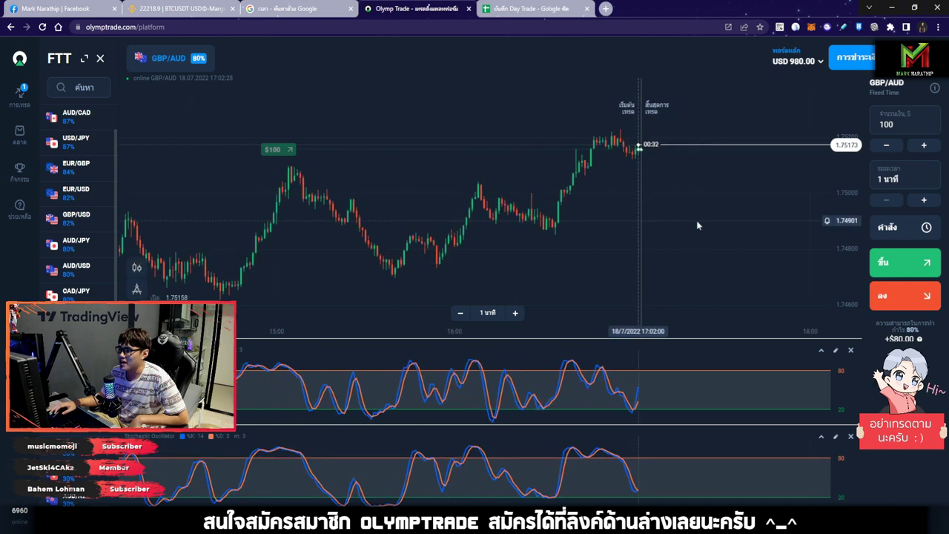
pyautogui.scroll(2, 613, 231)
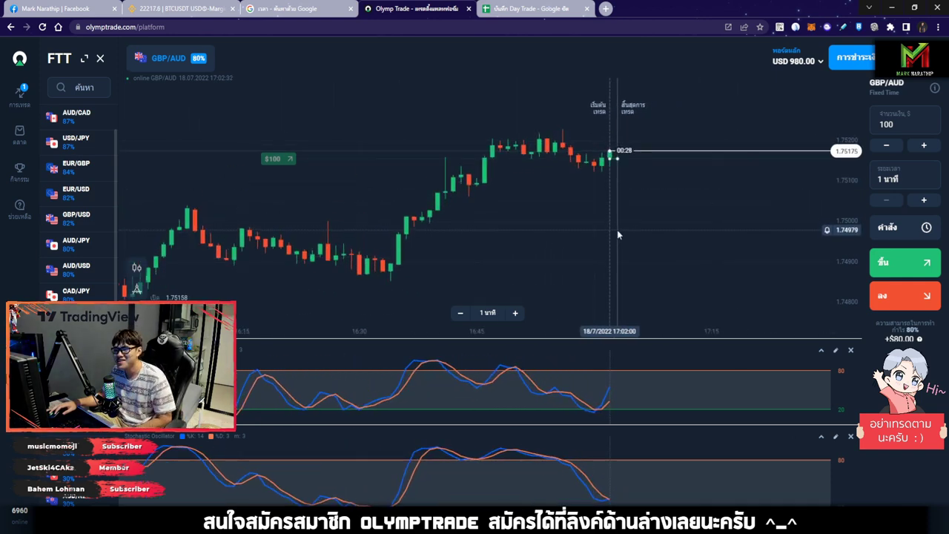
# Monitor the open $100 up position on the GBP/AUD chart at different candle scales until its expiry.
pyautogui.scroll(1, 617, 230)
pyautogui.scroll(2, 629, 229)
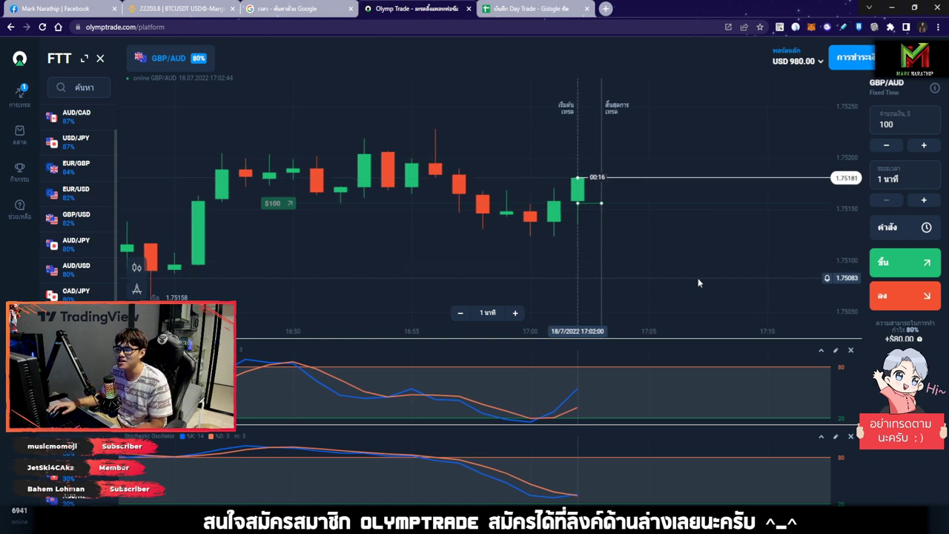
pyautogui.scroll(-3, 687, 262)
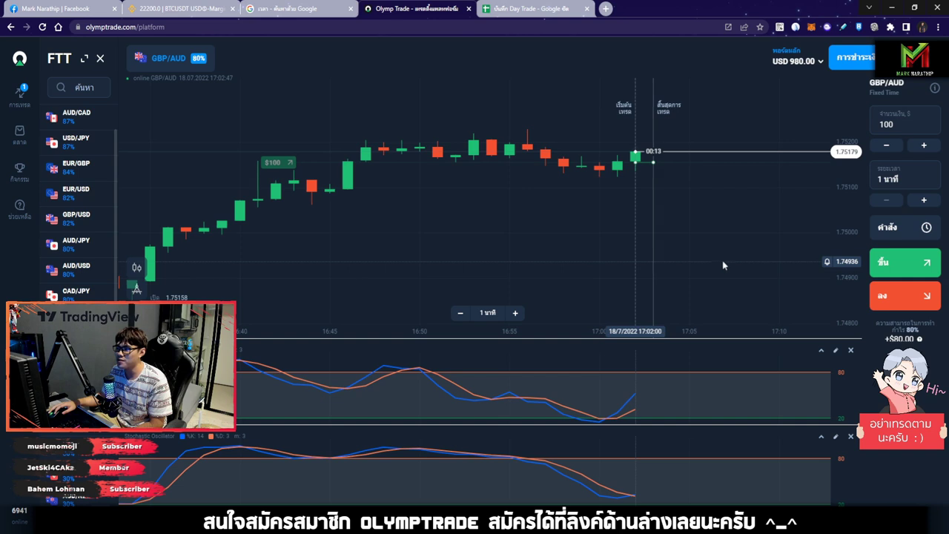
pyautogui.moveTo(663, 262); pyautogui.dragTo(603, 249)
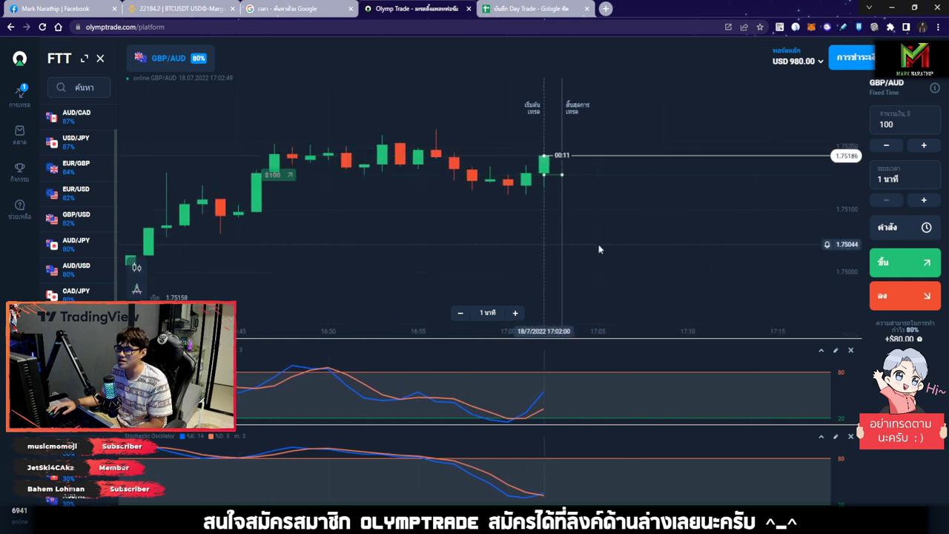
pyautogui.scroll(3, 600, 252)
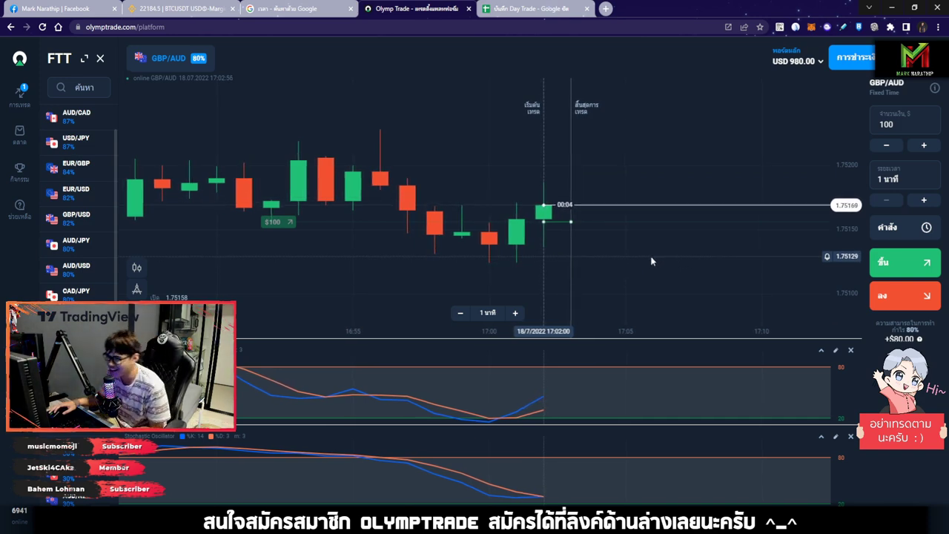
pyautogui.scroll(-3, 652, 252)
pyautogui.scroll(1, 586, 246)
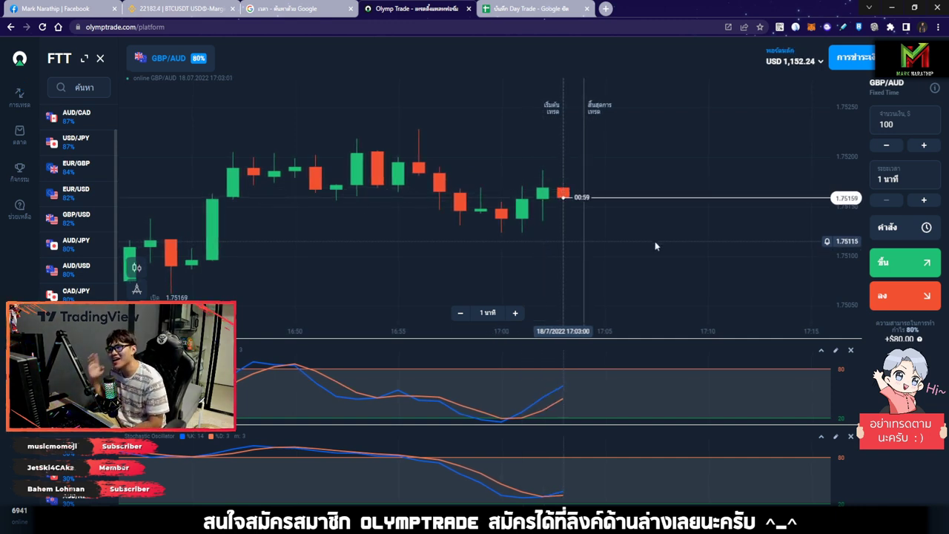
# Switch to the Day Trade sheet and record trade 2 with a $100 stake and 80% profit.
pyautogui.hotkey('ctrl', 'Tab')
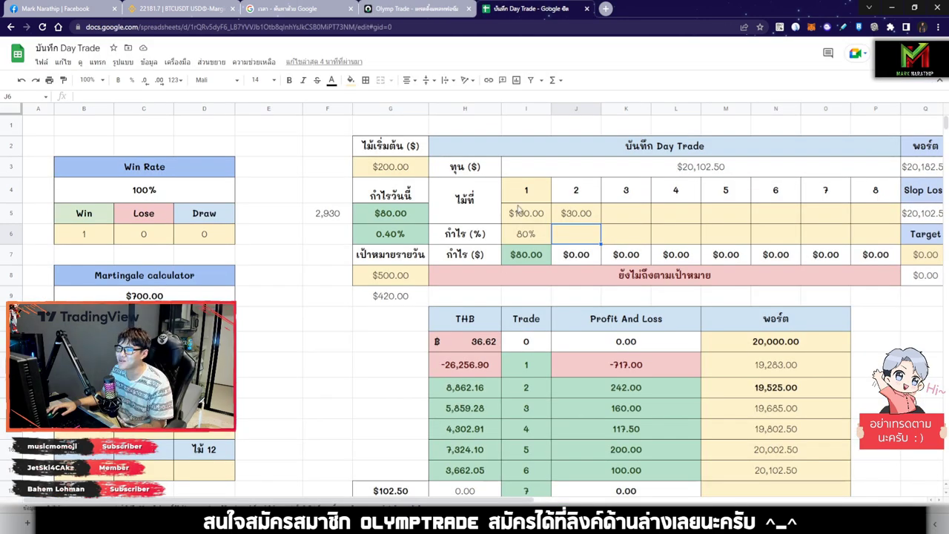
pyautogui.press('Up')
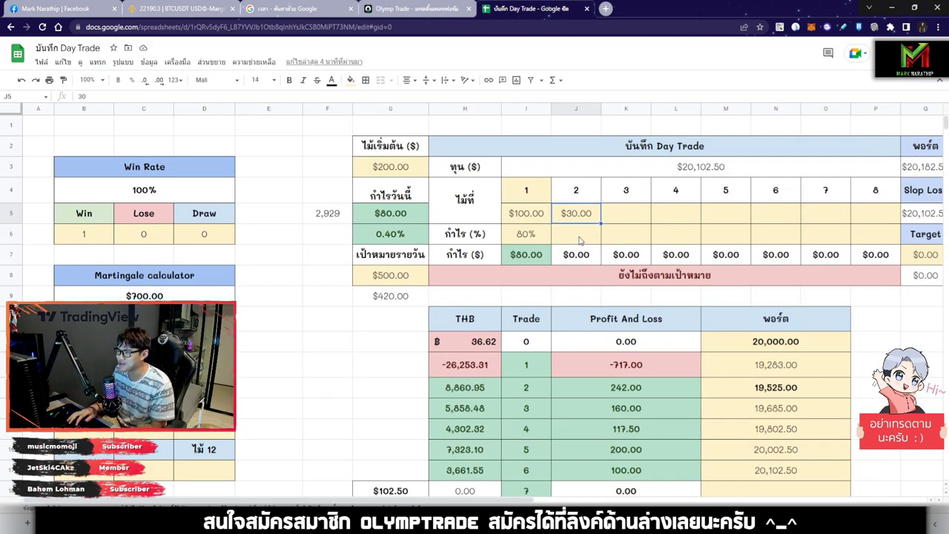
pyautogui.press('Return')
pyautogui.press('Down')
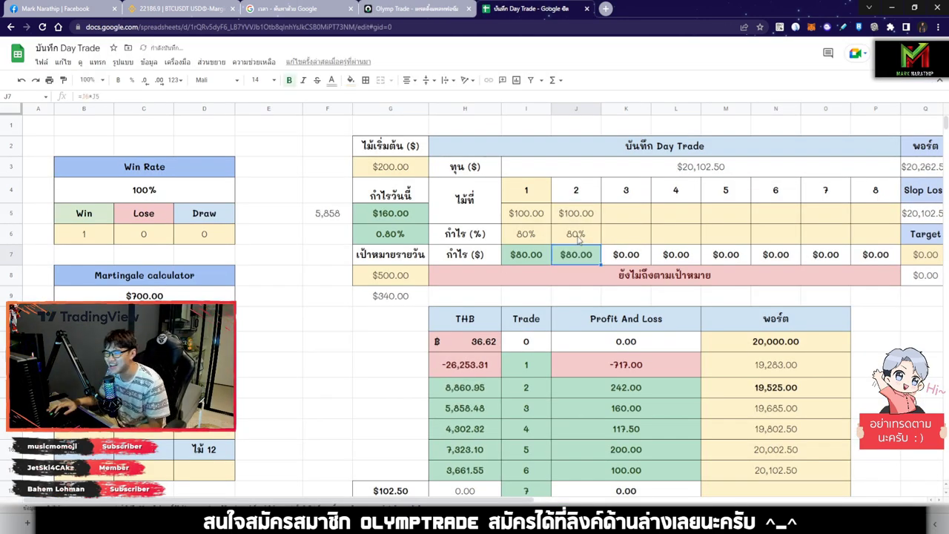
pyautogui.click(577, 237)
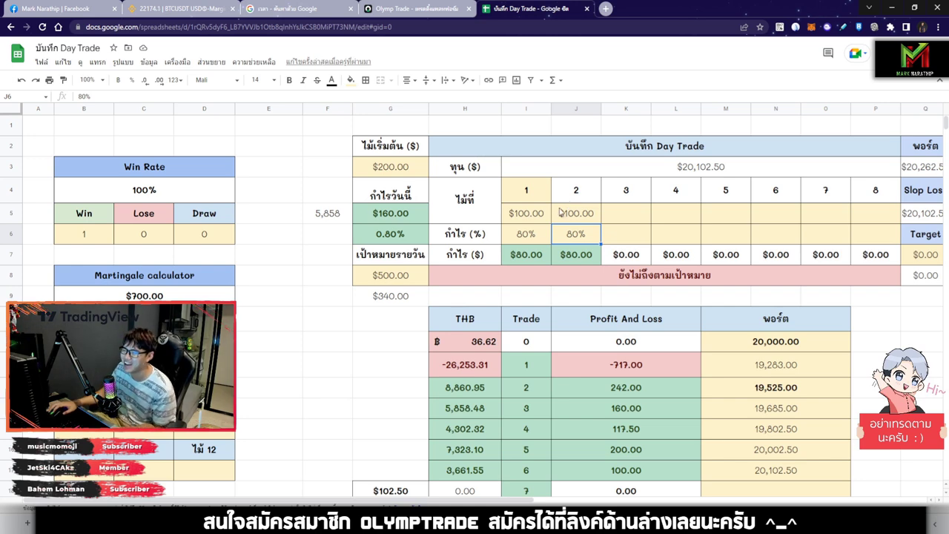
# Check the account balance on Olymp Trade, then return to the Day Trade sheet and inspect today's profit cell.
pyautogui.click(410, 11)
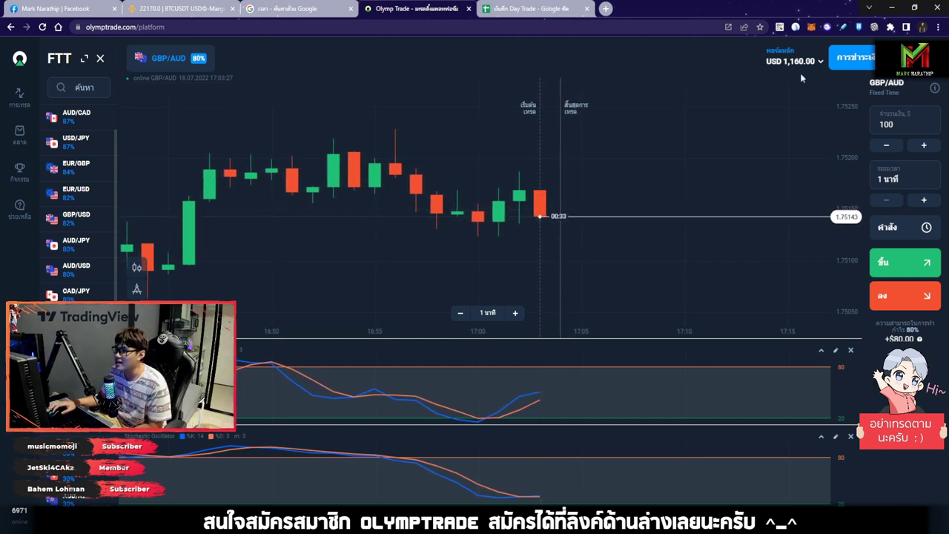
pyautogui.click(536, 14)
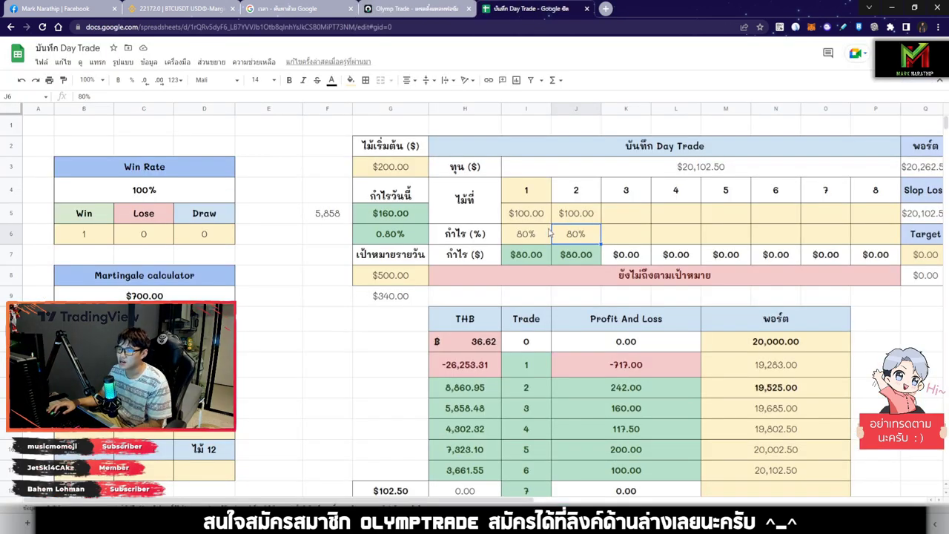
pyautogui.click(422, 215)
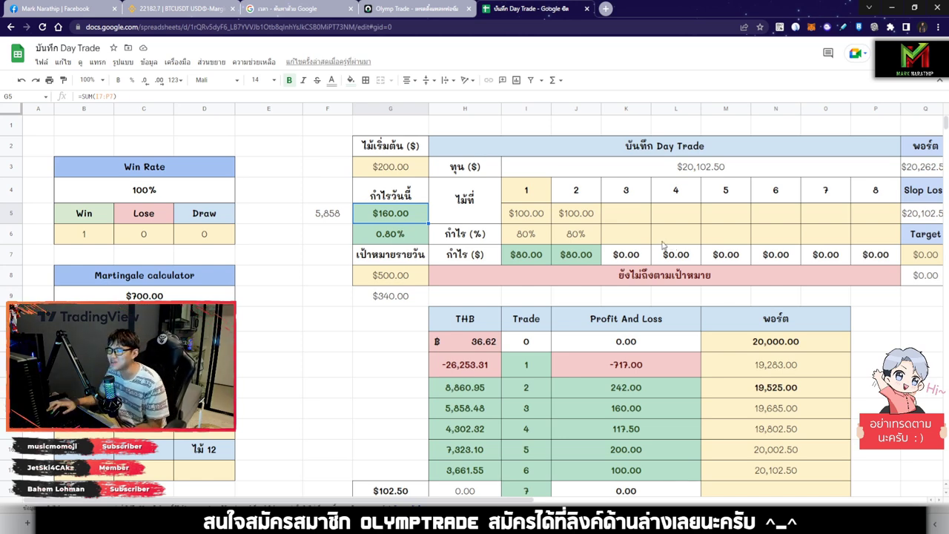
# Try a $30 stake for trade 2, check its effect on today's profit, and undo the change.
pyautogui.click(580, 219)
pyautogui.write('30')
pyautogui.press('Return')
pyautogui.click(579, 218)
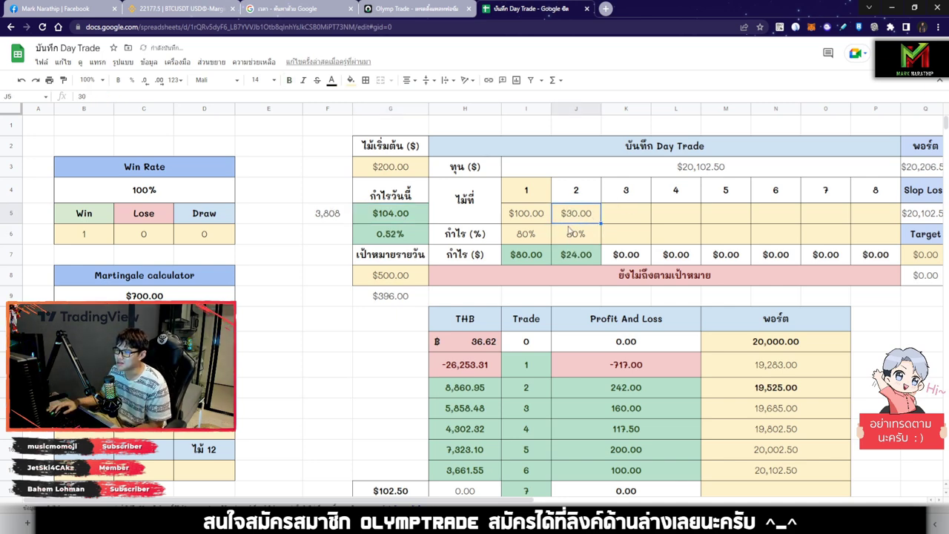
pyautogui.click(384, 215)
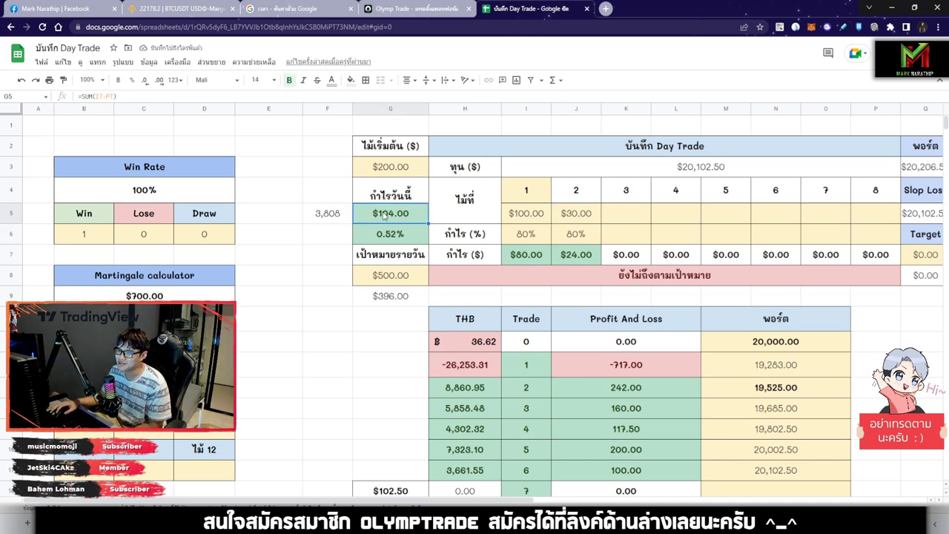
pyautogui.click(579, 217)
pyautogui.hotkey('ctrl', 'z')
# Look at the GBP/AUD chart on Olymp Trade again and review today's profit in the Day Trade sheet.
pyautogui.hotkey('ctrl', 'shift', 'Tab')
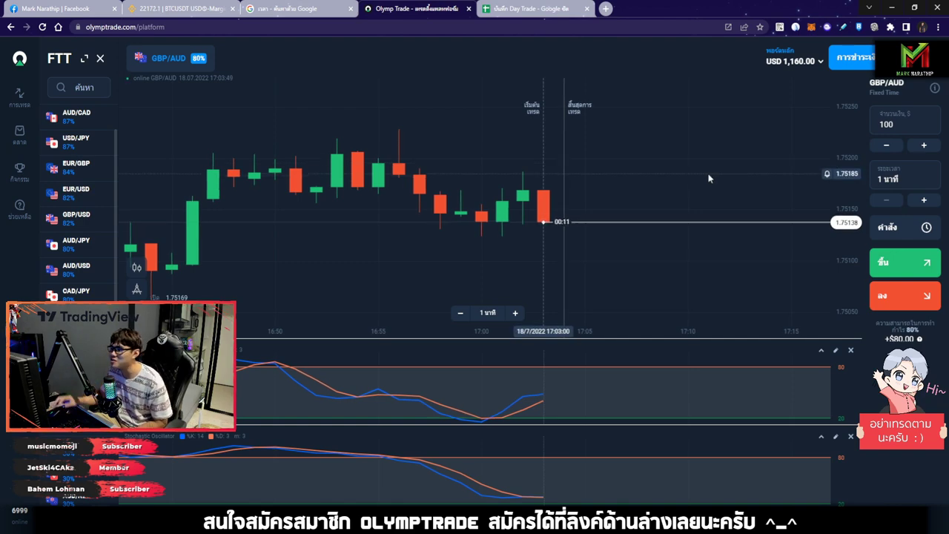
pyautogui.hotkey('ctrl', 'Tab')
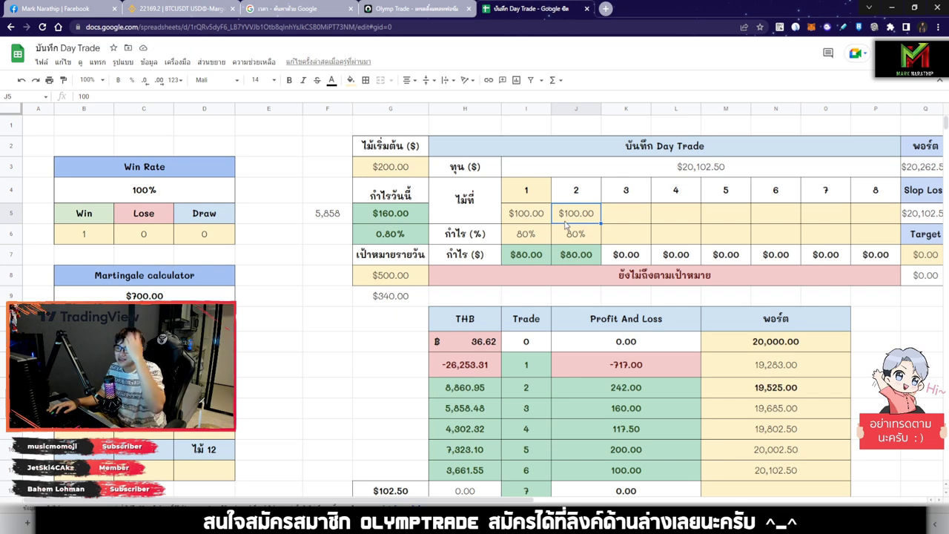
pyautogui.click(367, 217)
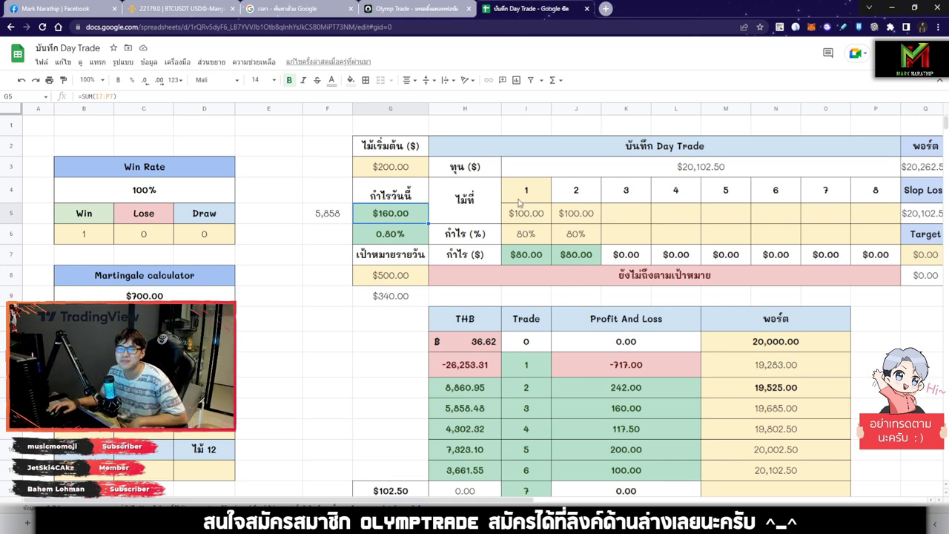
# Switch to Olymp Trade and examine the GBP/AUD price history and stochastics over several hours.
pyautogui.click(445, 9)
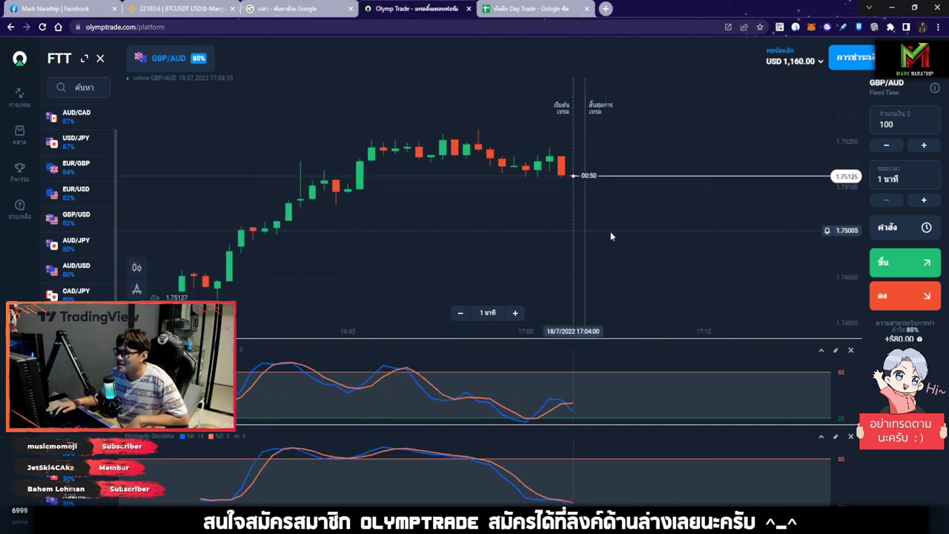
pyautogui.scroll(-2, 611, 246)
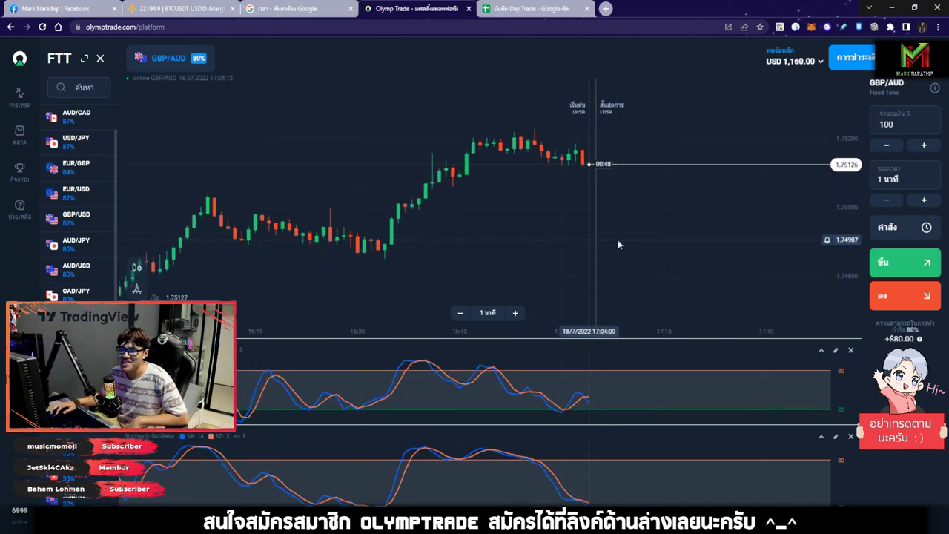
pyautogui.scroll(-2, 623, 252)
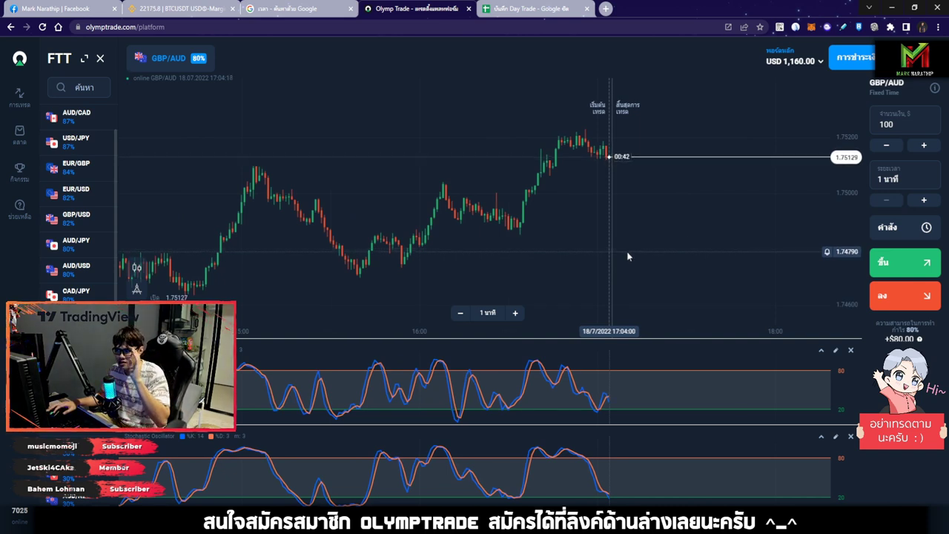
pyautogui.scroll(-2, 689, 204)
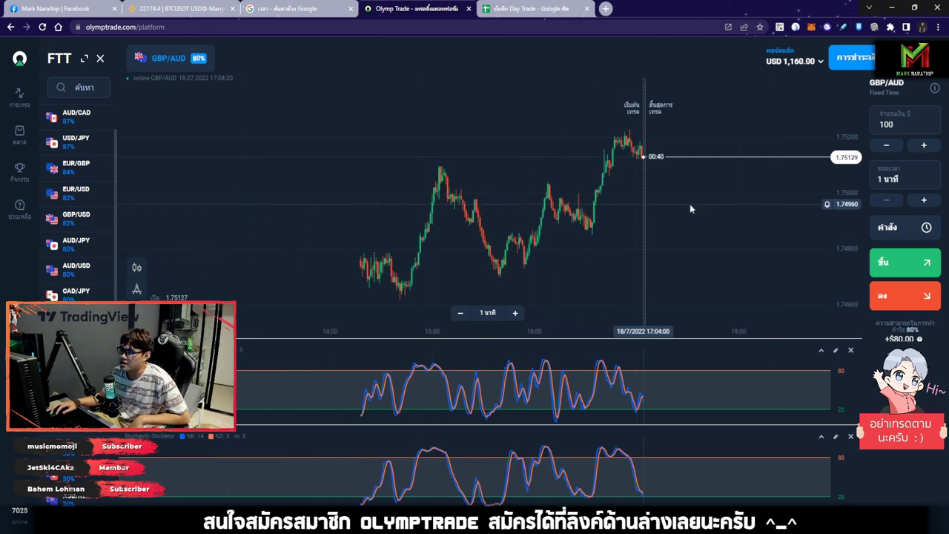
pyautogui.scroll(-1, 693, 210)
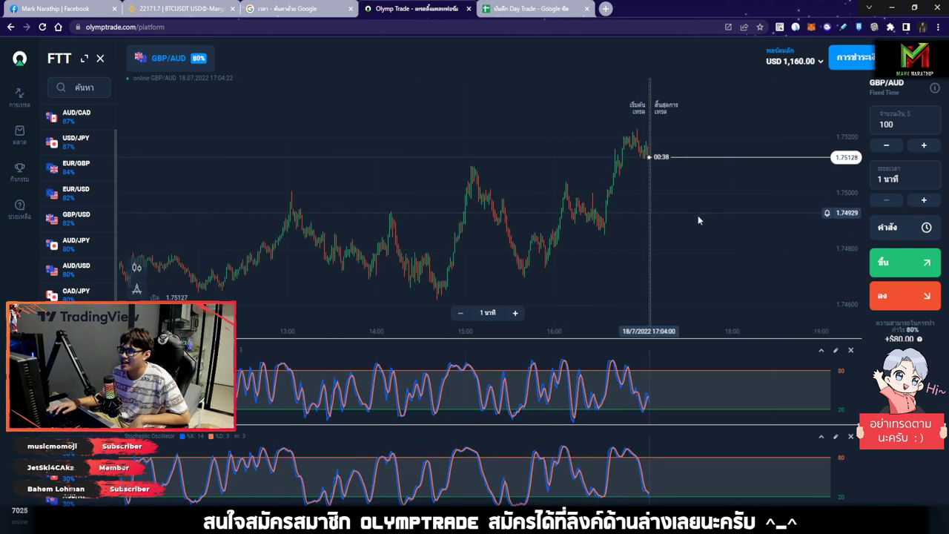
pyautogui.moveTo(630, 209); pyautogui.dragTo(660, 205)
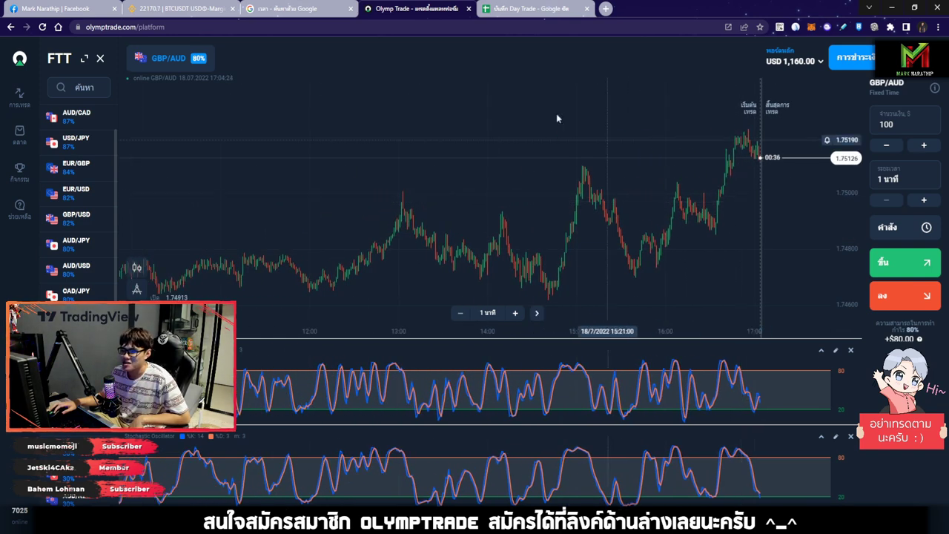
# Enter =M17+160 as the portfolio balance for row 7 of the Day Trade sheet's profit and loss table.
pyautogui.click(515, 14)
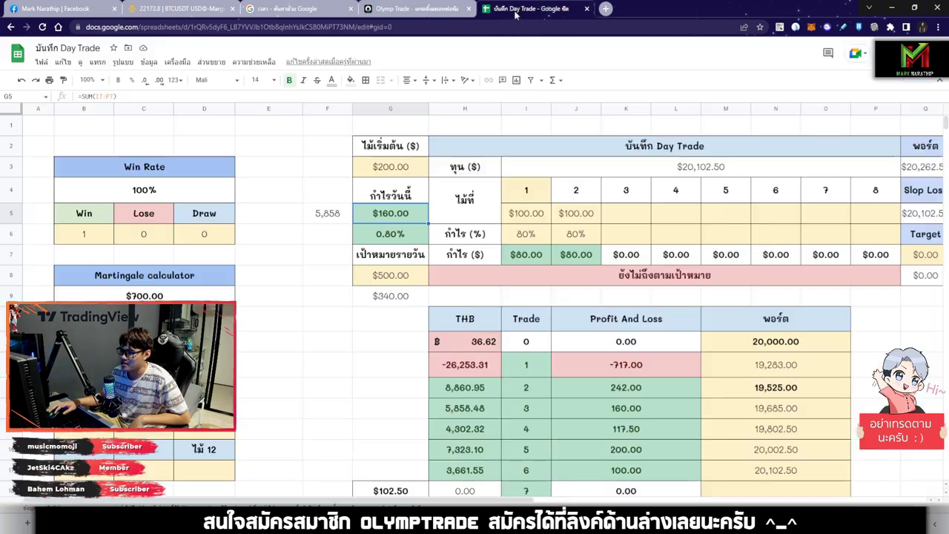
pyautogui.scroll(-3, 664, 245)
pyautogui.click(401, 9)
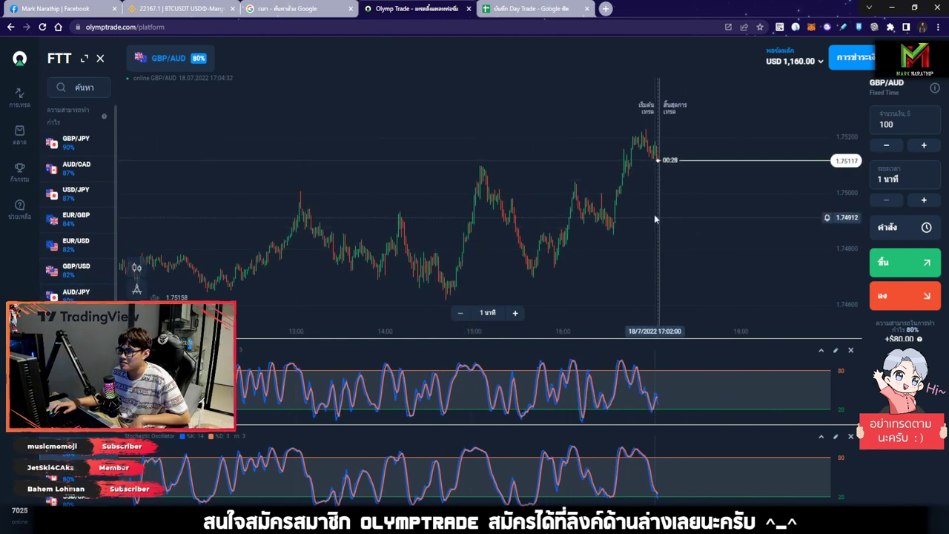
pyautogui.hotkey('ctrl', 'Tab')
pyautogui.write('ข')
pyautogui.write('=')
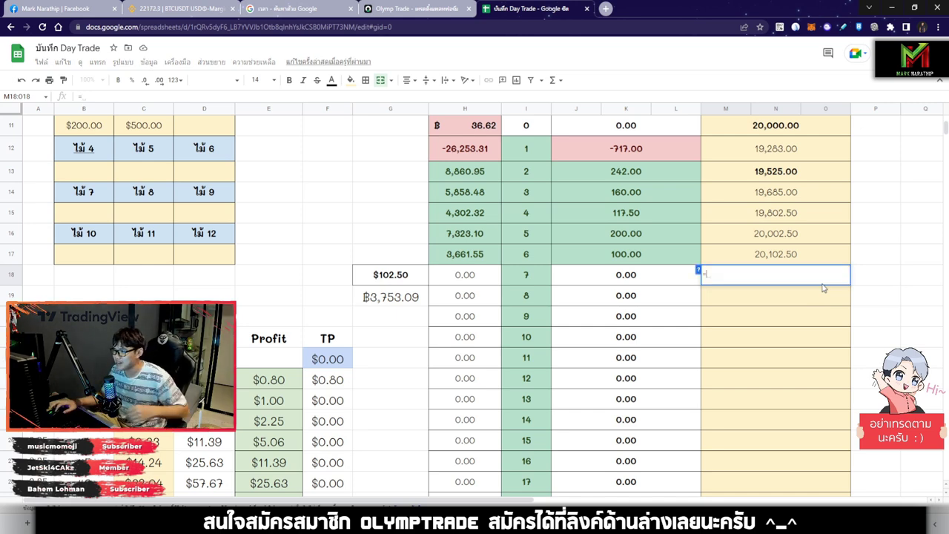
pyautogui.click(795, 255)
pyautogui.write('+1')
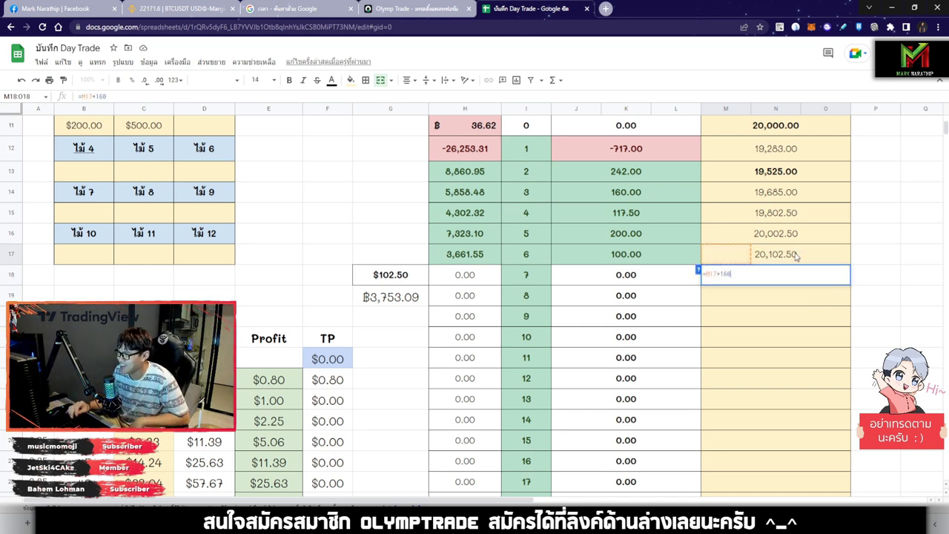
pyautogui.write('60')
pyautogui.press('Return')
pyautogui.click(784, 281)
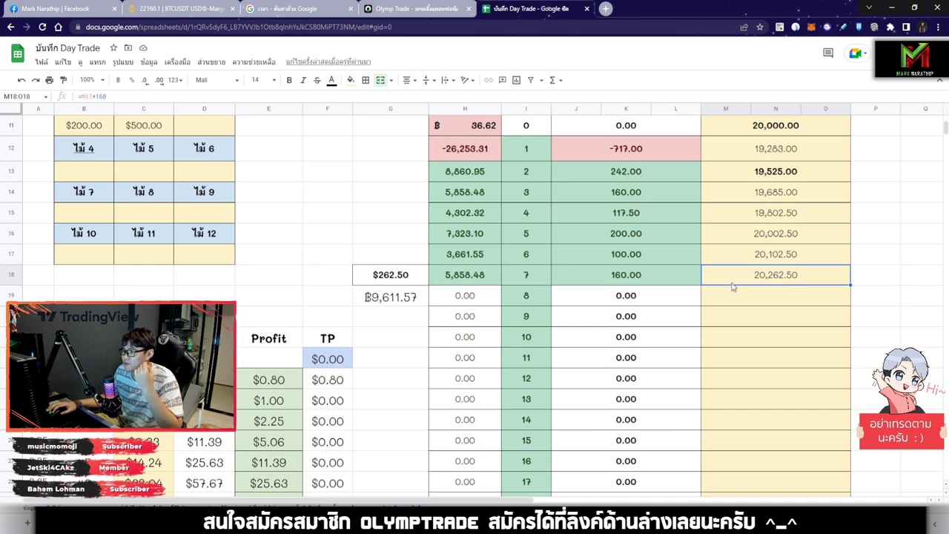
# Review today's profit, the row 7 baht amount, the cumulative profit formula and the profit and loss entries for trades 2 to 7.
pyautogui.scroll(5, 682, 299)
pyautogui.click(392, 214)
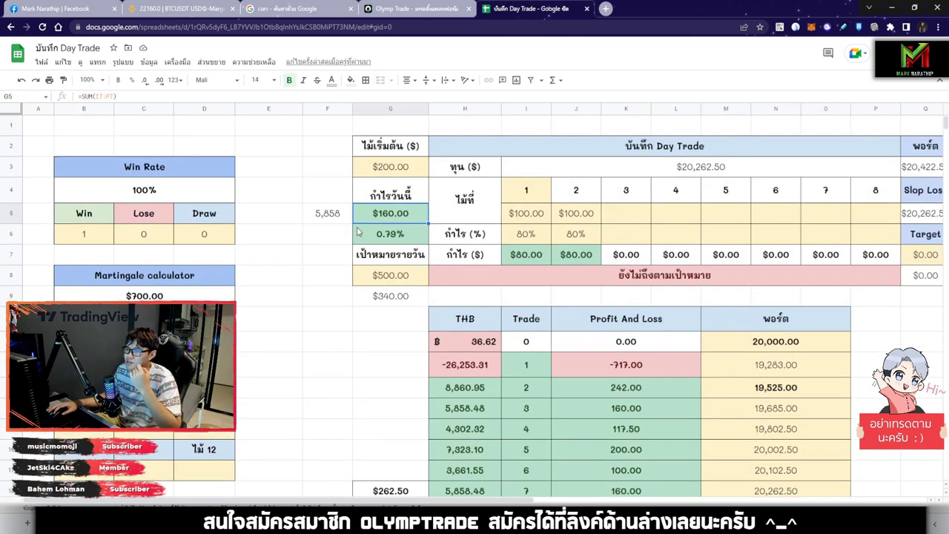
pyautogui.scroll(-5, 520, 213)
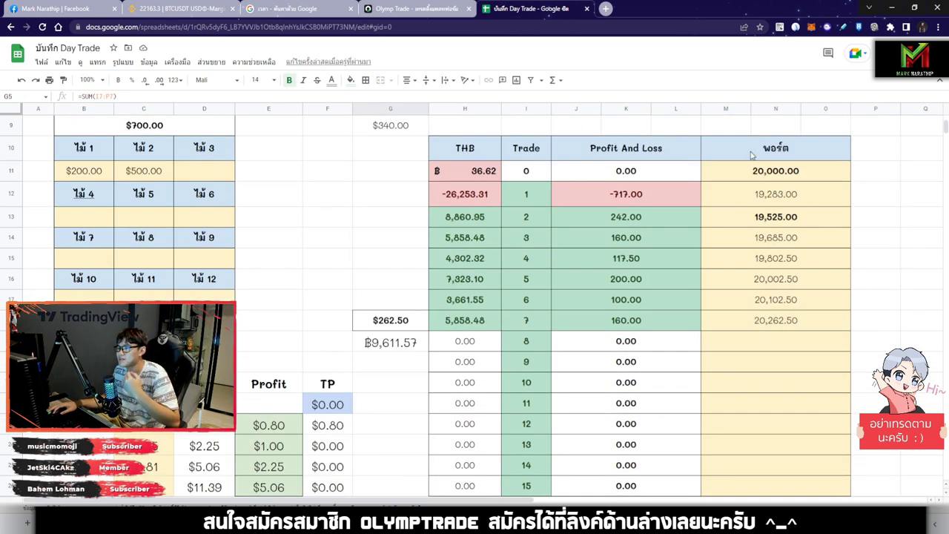
pyautogui.click(464, 230)
pyautogui.scroll(-1, 465, 232)
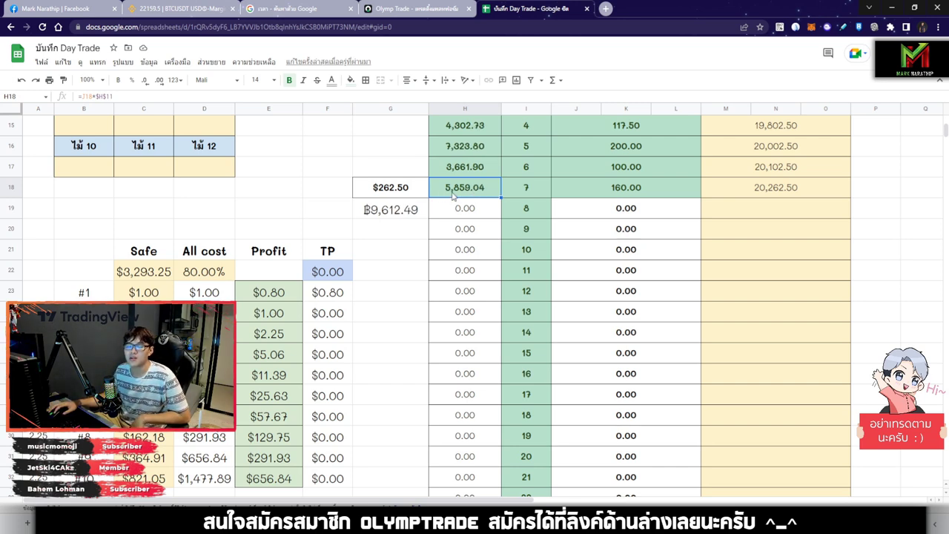
pyautogui.scroll(1, 368, 231)
pyautogui.click(368, 231)
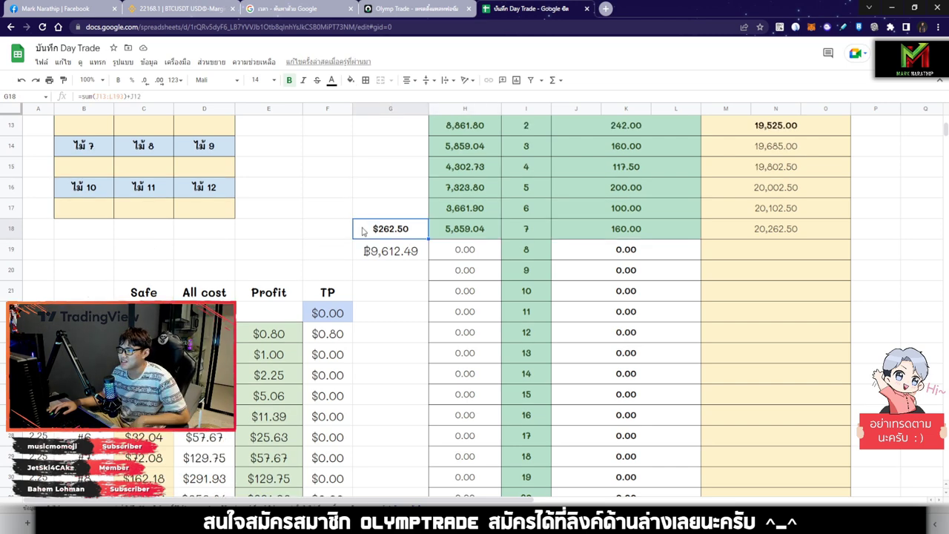
pyautogui.scroll(2, 524, 264)
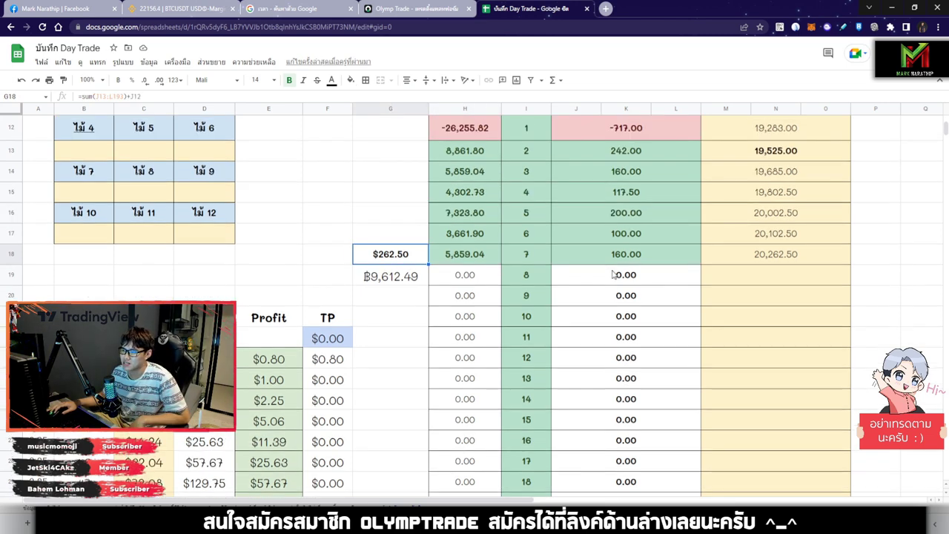
pyautogui.moveTo(593, 206); pyautogui.dragTo(585, 302)
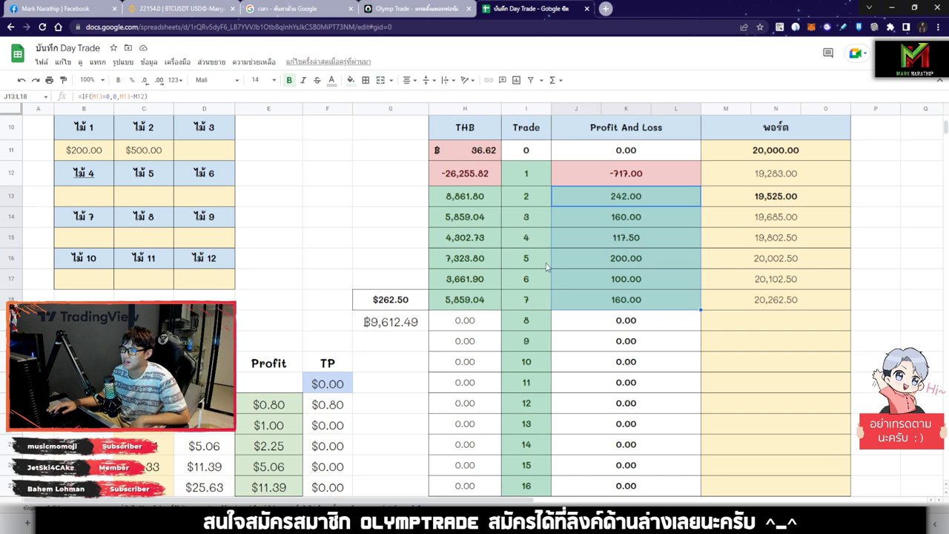
pyautogui.scroll(-2, 519, 267)
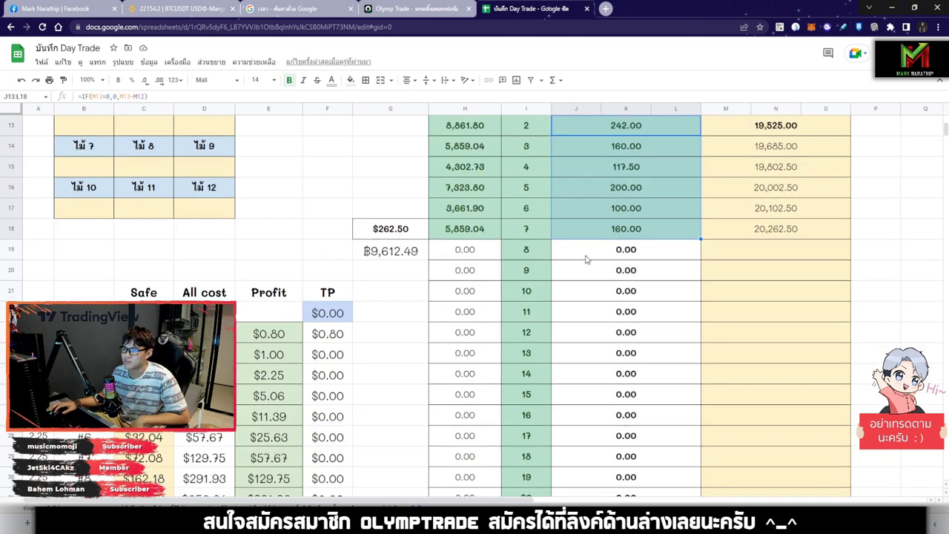
# Clear trade 1's profit and loss entry in the Day Trade sheet to exclude it from the cumulative profit.
pyautogui.click(381, 236)
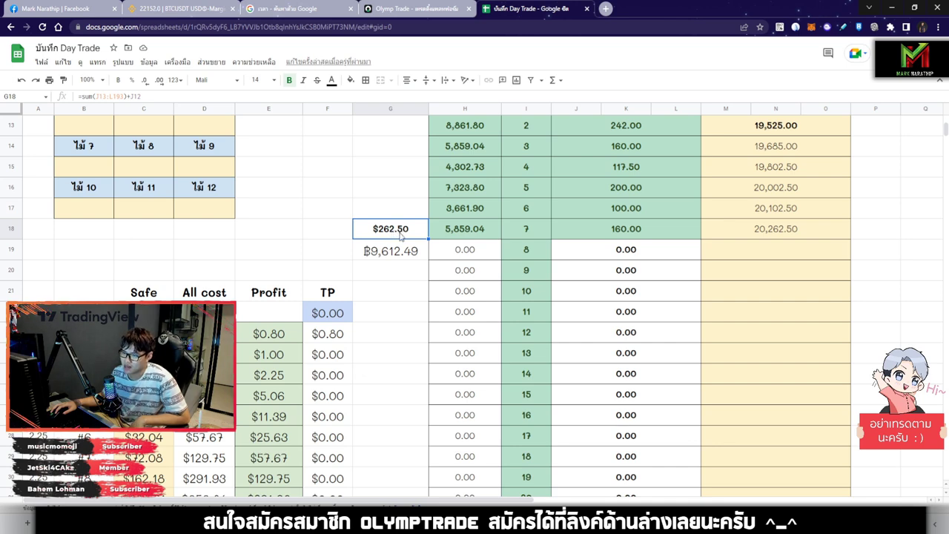
pyautogui.scroll(3, 578, 293)
pyautogui.click(630, 185)
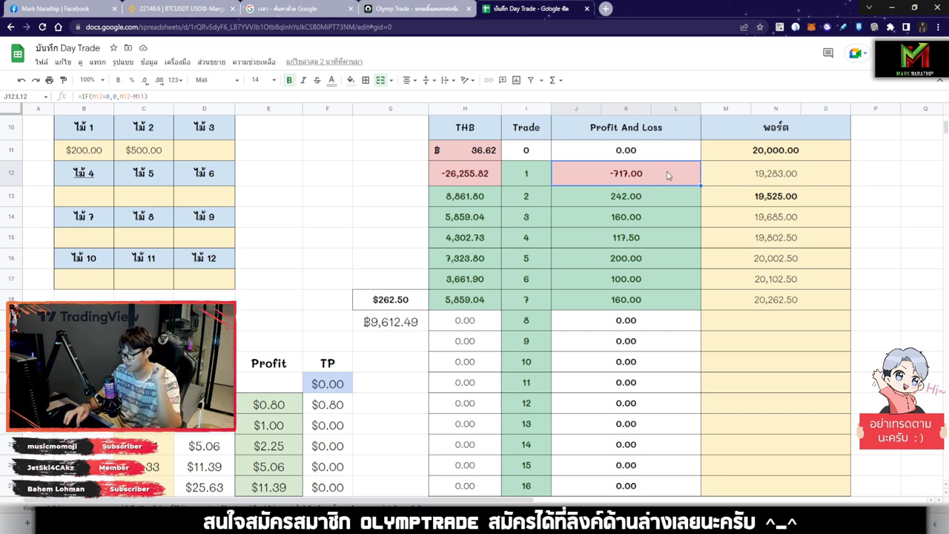
pyautogui.press('Delete')
# Examine the profit and loss entries for trades 2 to 7, the cumulative dollar profit and its baht conversion without trade 1.
pyautogui.moveTo(621, 197); pyautogui.dragTo(571, 300)
pyautogui.scroll(-1, 570, 300)
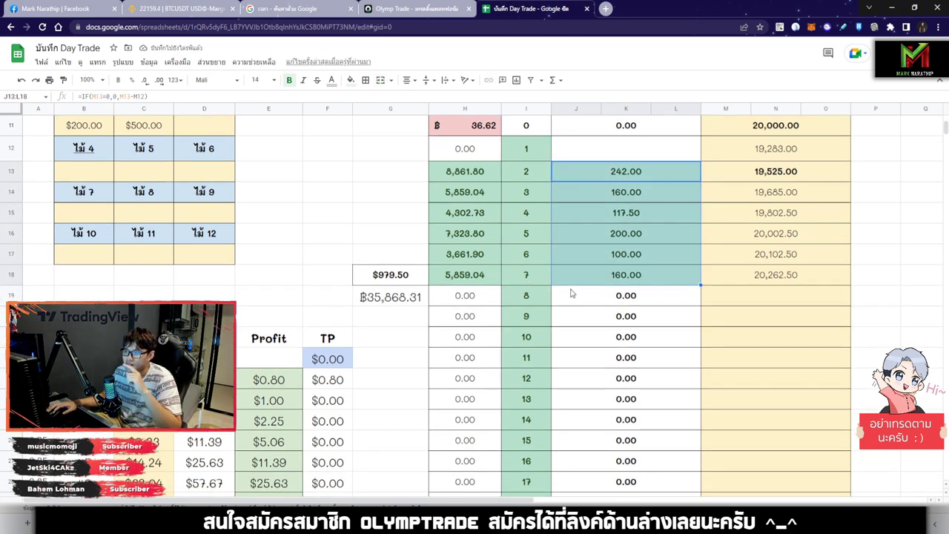
pyautogui.moveTo(613, 177); pyautogui.dragTo(609, 280)
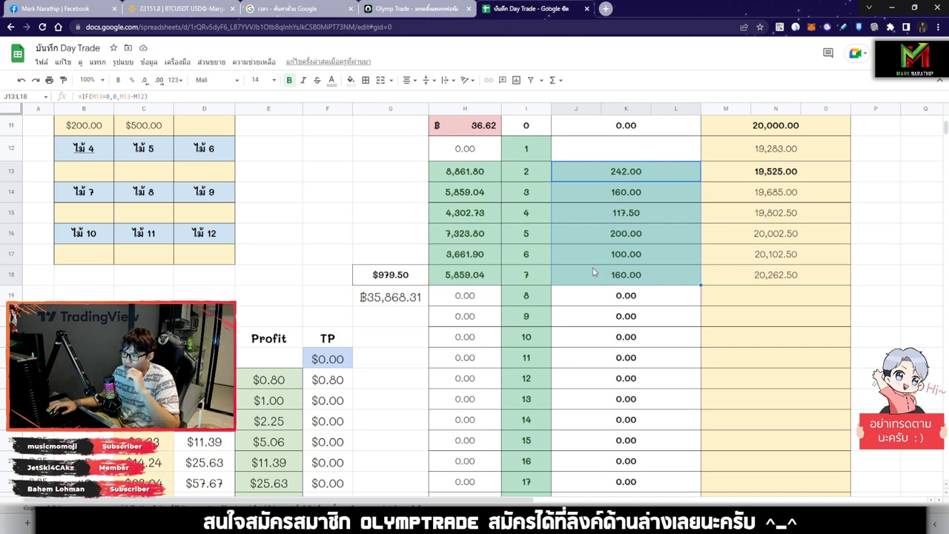
pyautogui.click(395, 274)
pyautogui.scroll(-2, 395, 274)
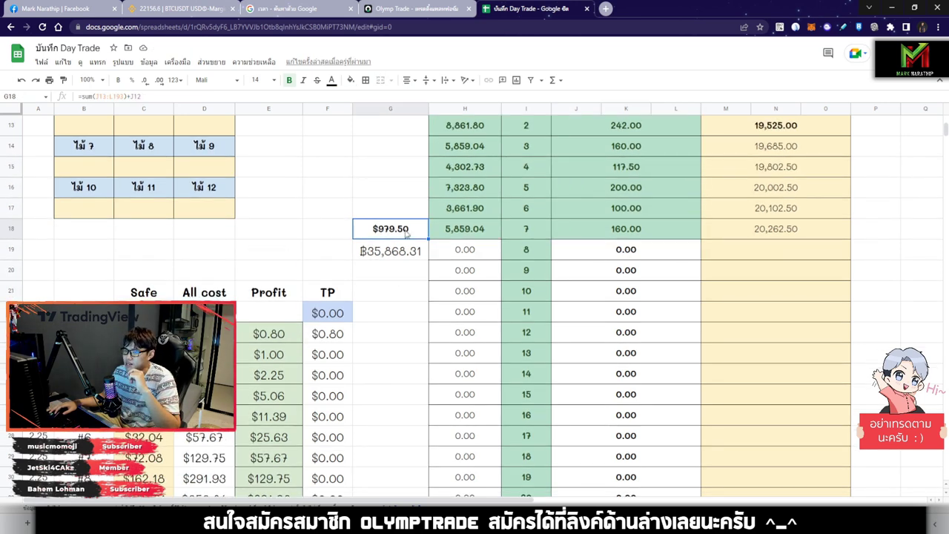
pyautogui.scroll(1, 398, 236)
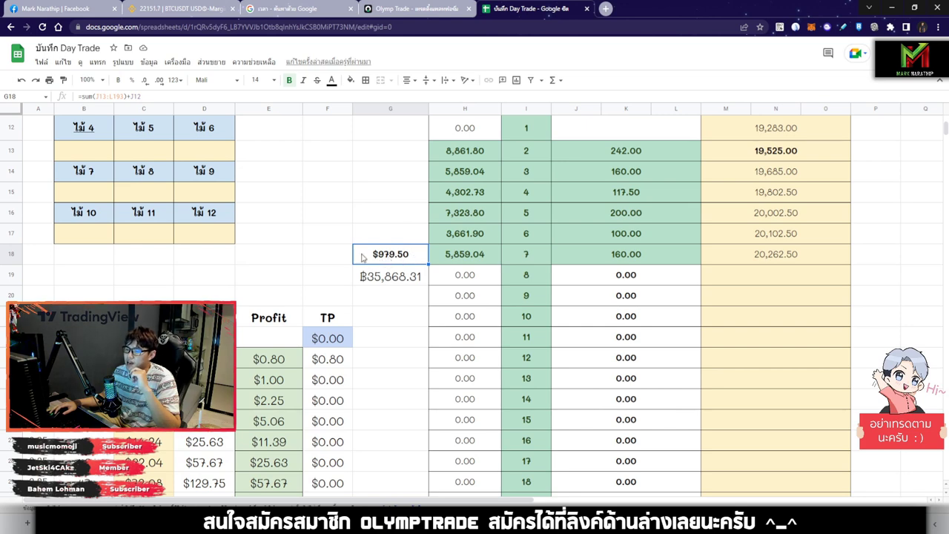
pyautogui.click(382, 276)
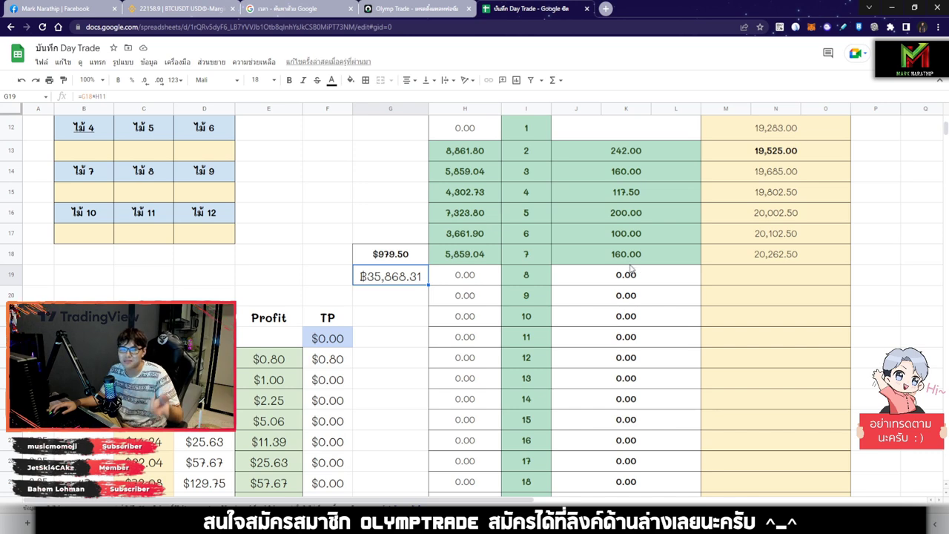
# Restore the cleared profit and loss formula =IF(M12=0,0,M12-M11) for trade 1.
pyautogui.scroll(1, 611, 185)
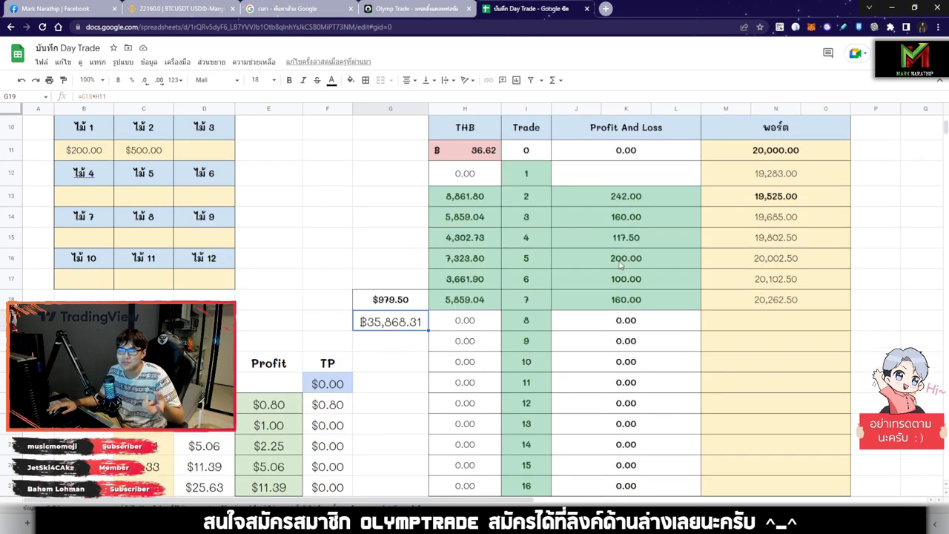
pyautogui.click(609, 180)
pyautogui.write('-717.00')
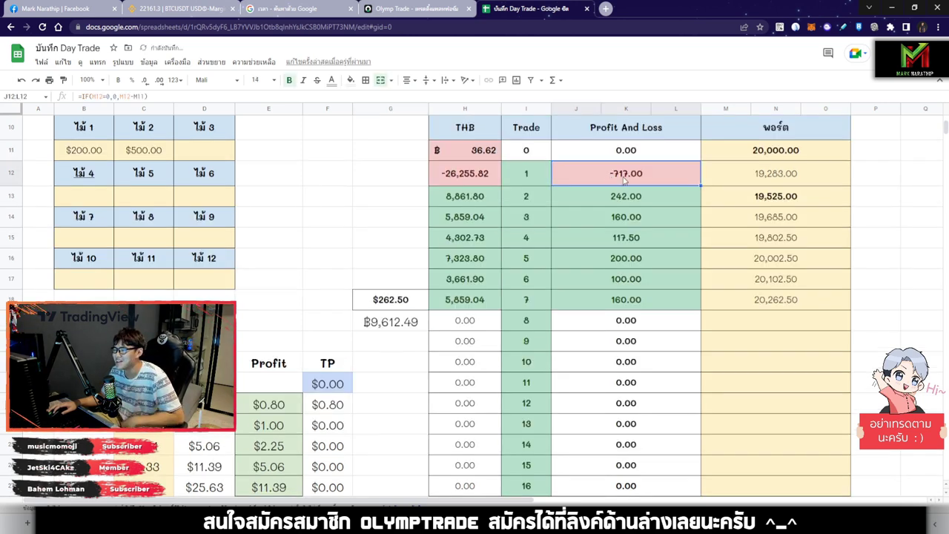
# Review the cumulative profit with trade 1 included, the portfolio balances, trade 7's result and today's profit summary in the Day Trade sheet.
pyautogui.scroll(-2, 629, 180)
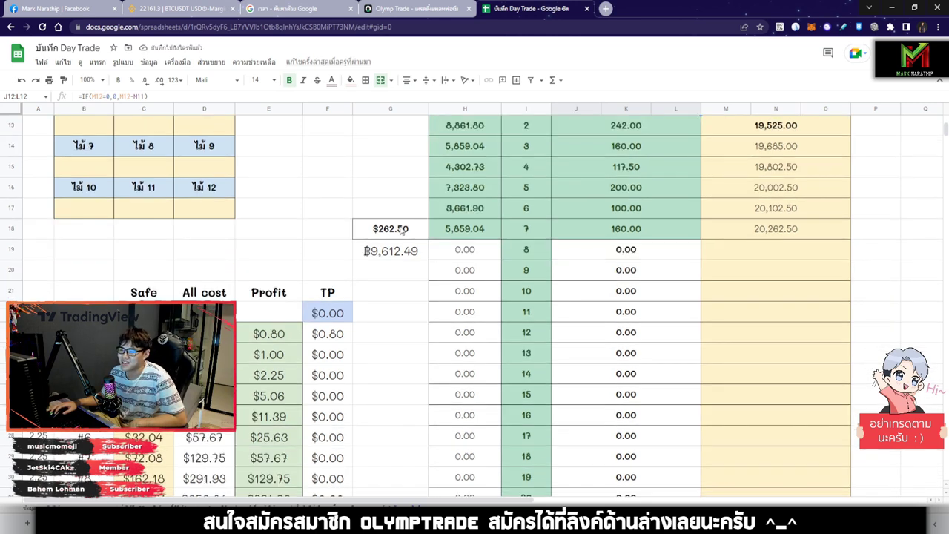
pyautogui.click(366, 235)
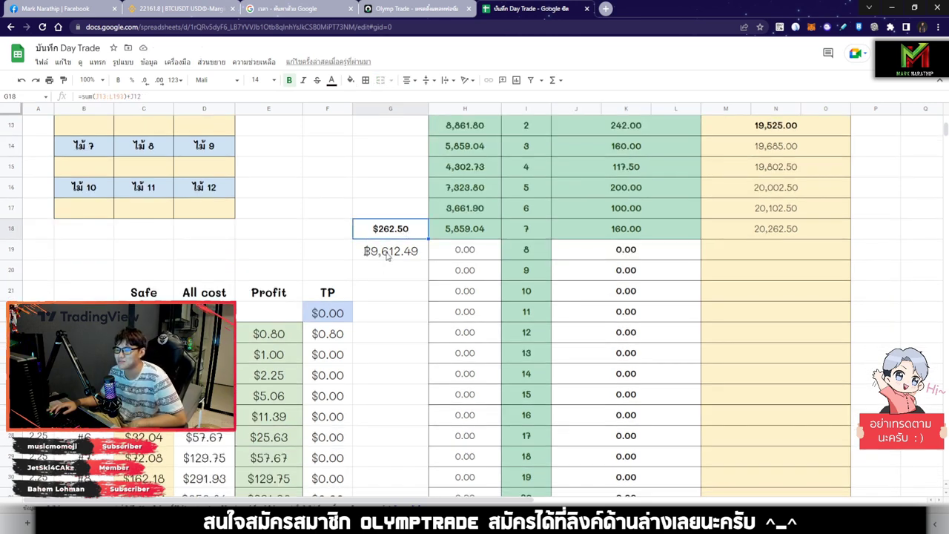
pyautogui.click(776, 257)
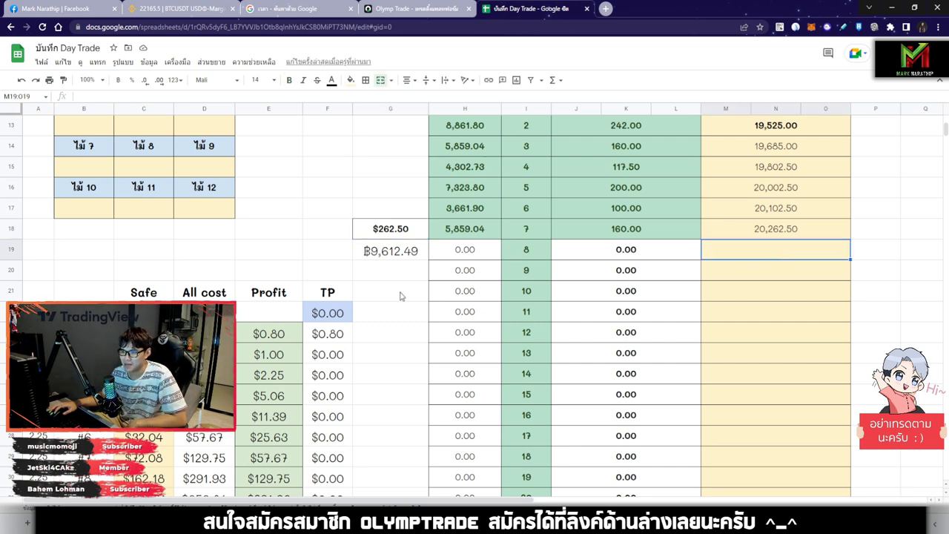
pyautogui.scroll(3, 597, 377)
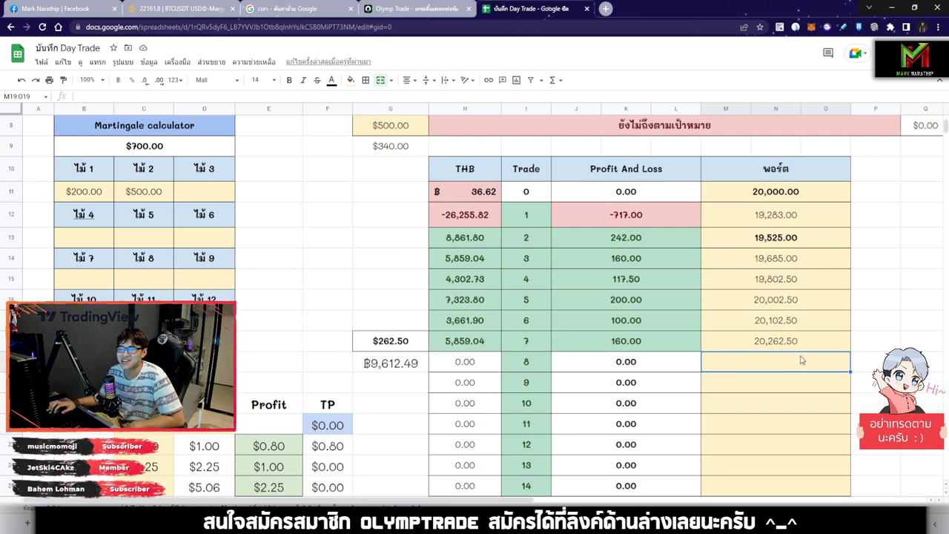
pyautogui.scroll(-1, 794, 345)
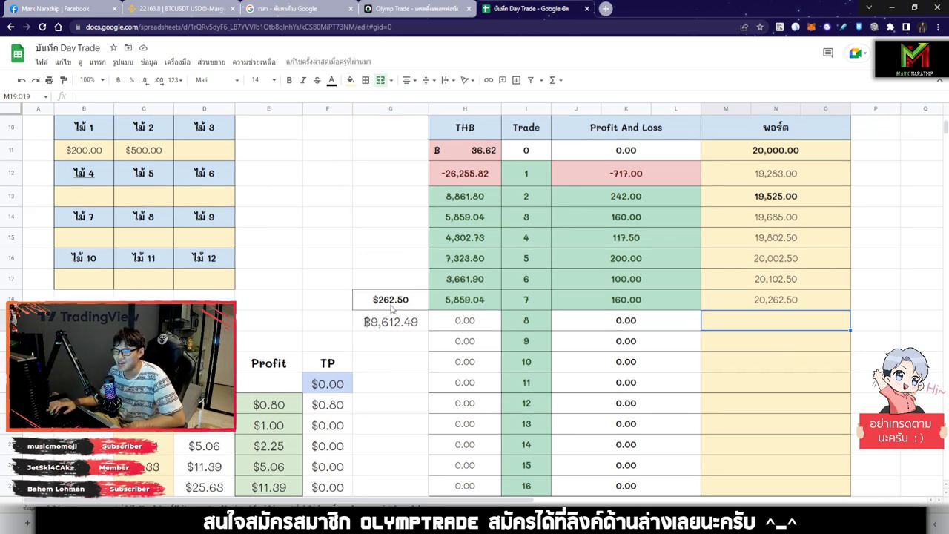
pyautogui.scroll(-1, 830, 311)
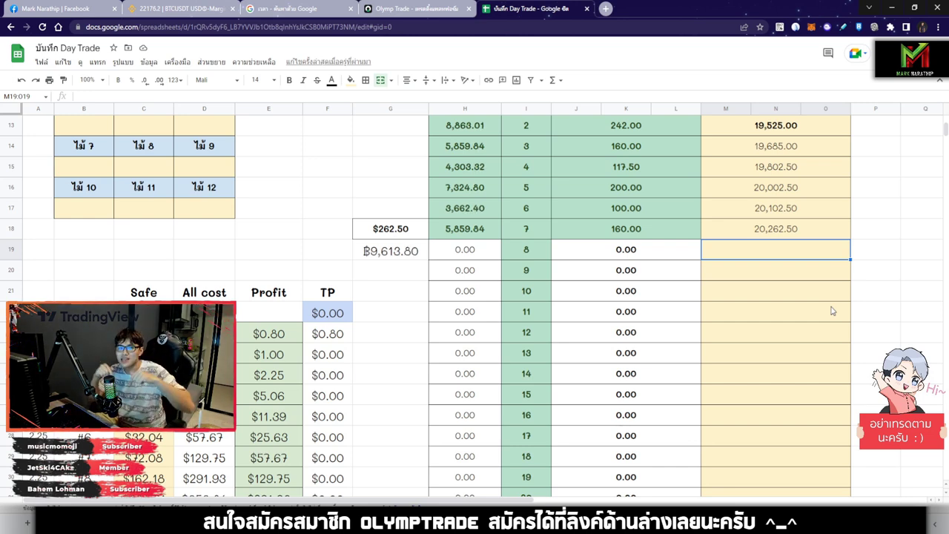
pyautogui.click(603, 230)
pyautogui.scroll(5, 882, 330)
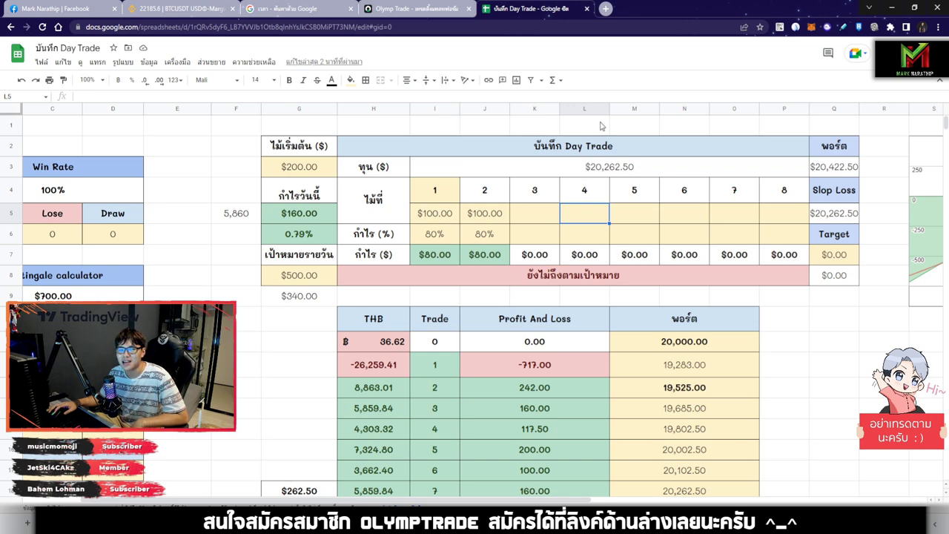
# Switch to Olymp Trade and look at the earlier GBP/AUD price history with its stochastics.
pyautogui.click(429, 10)
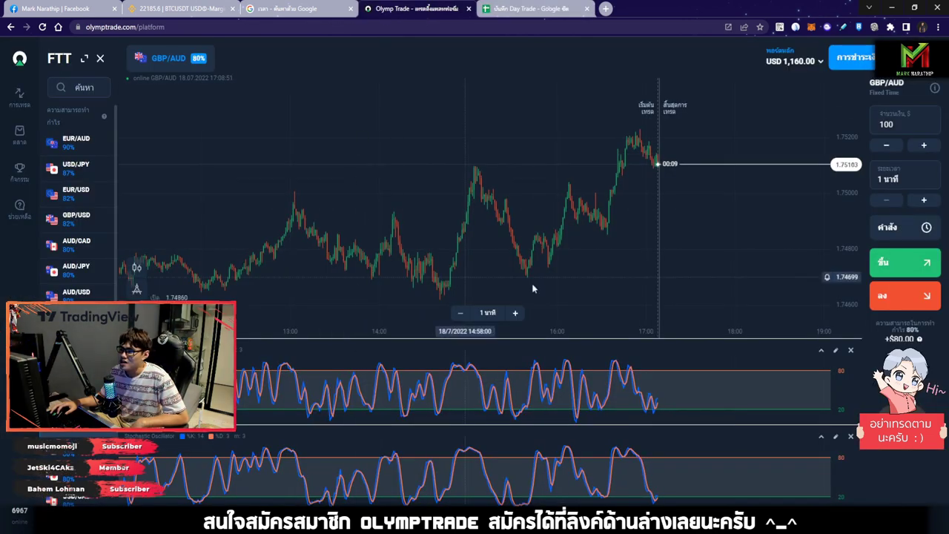
pyautogui.moveTo(640, 240); pyautogui.dragTo(682, 238)
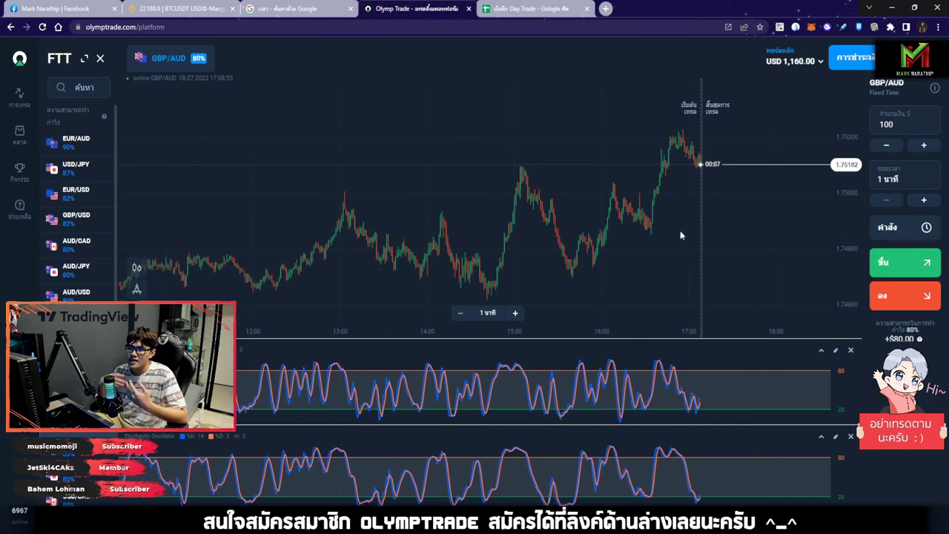